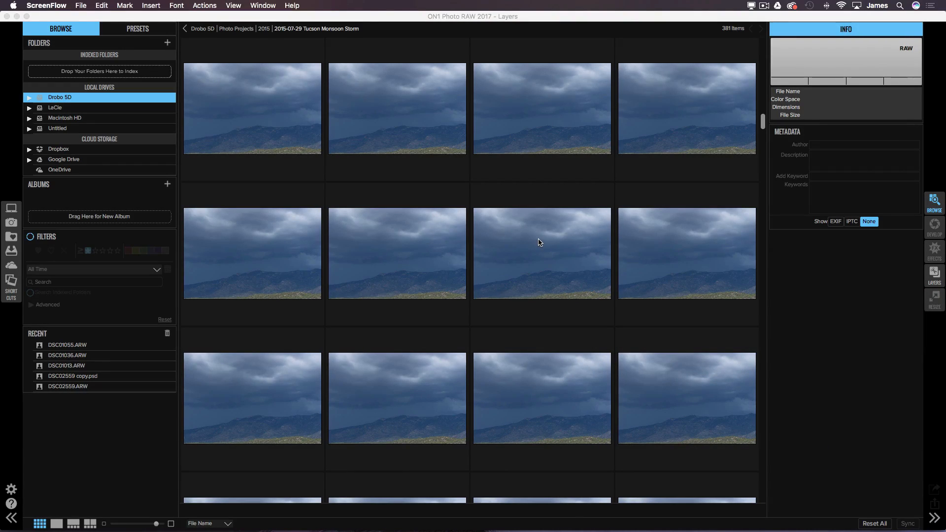
Step: Look through the series of blue storm-cloud frames in the 2015-07-29 Tucson Monsoon Storm folder
{"action": "scroll", "coordinate": [454, 260], "scroll_direction": "down", "scroll_amount": 5}
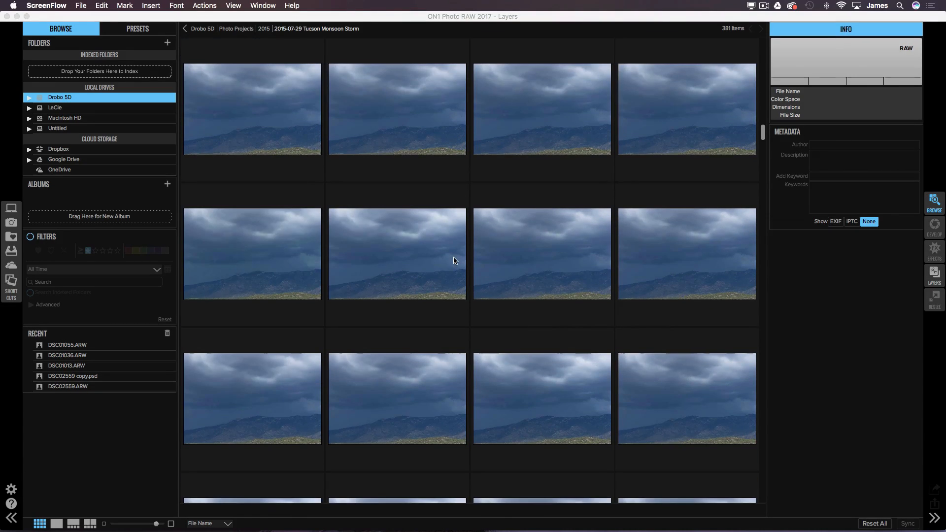
{"action": "scroll", "coordinate": [454, 260], "scroll_direction": "down", "scroll_amount": 3}
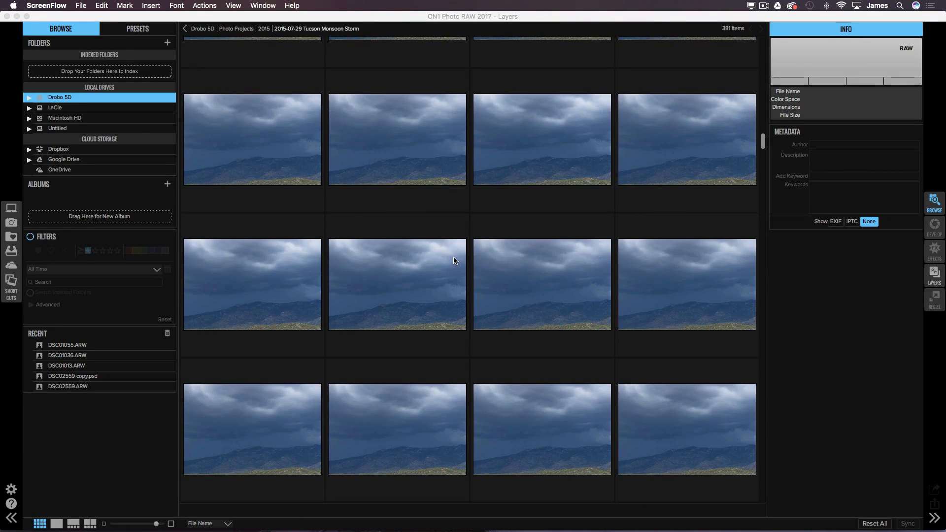
{"action": "scroll", "coordinate": [454, 260], "scroll_direction": "down", "scroll_amount": 2}
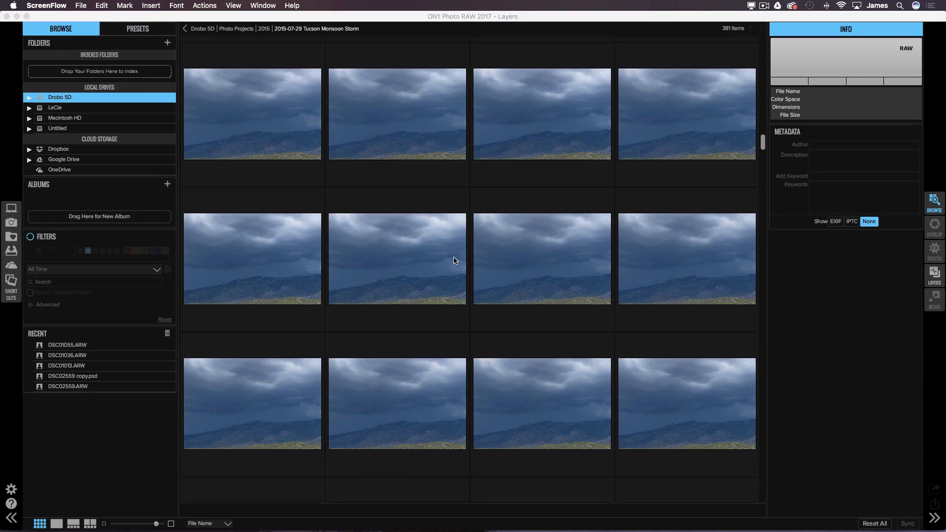
{"action": "scroll", "coordinate": [454, 260], "scroll_direction": "down", "scroll_amount": 2}
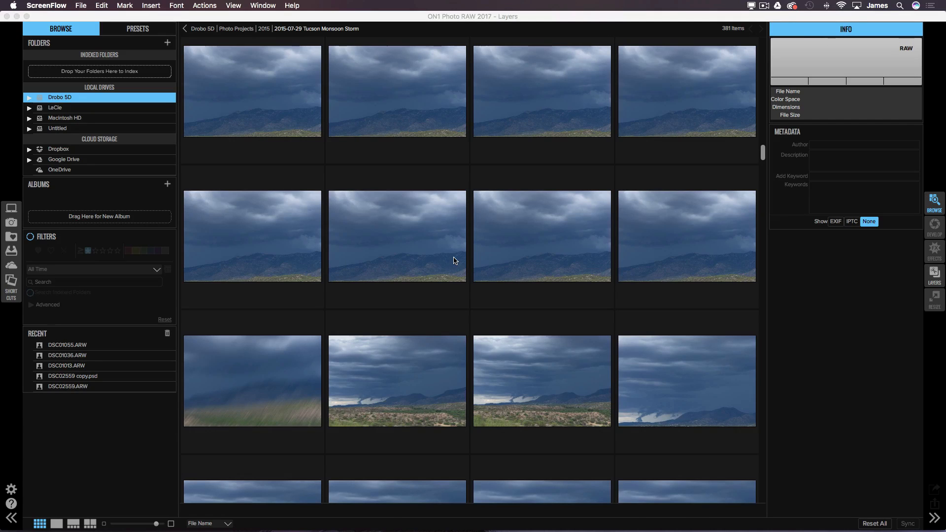
{"action": "scroll", "coordinate": [455, 261], "scroll_direction": "down", "scroll_amount": 3}
{"action": "scroll", "coordinate": [454, 261], "scroll_direction": "down", "scroll_amount": 2}
{"action": "scroll", "coordinate": [454, 260], "scroll_direction": "down", "scroll_amount": 3}
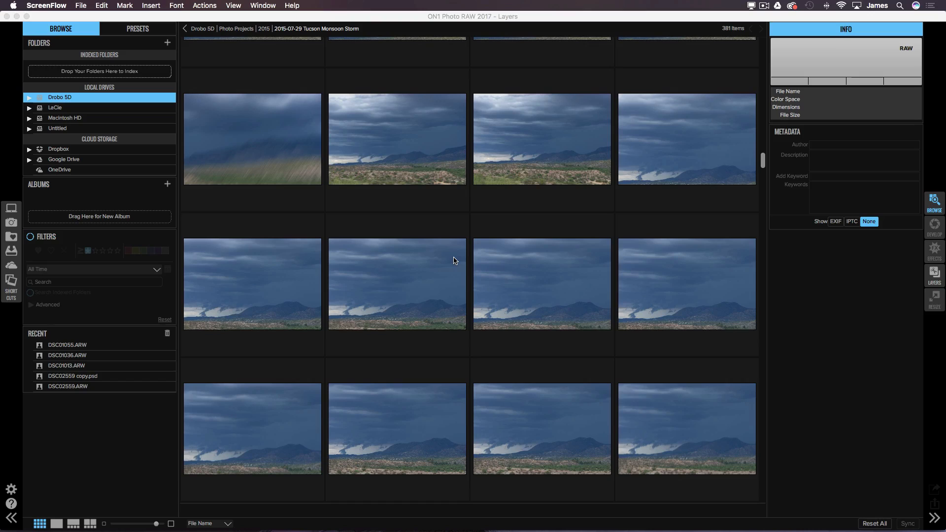
{"action": "scroll", "coordinate": [454, 260], "scroll_direction": "down", "scroll_amount": 2}
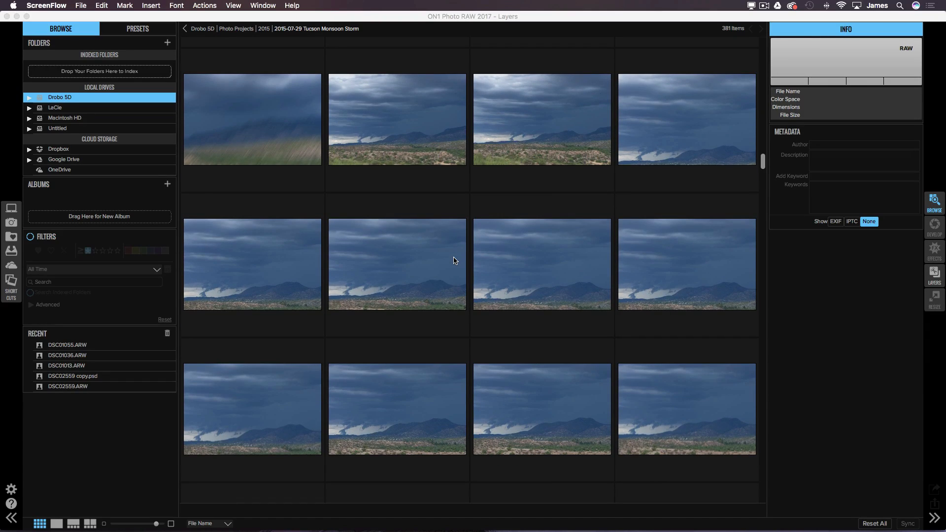
{"action": "scroll", "coordinate": [448, 215], "scroll_direction": "down", "scroll_amount": 10}
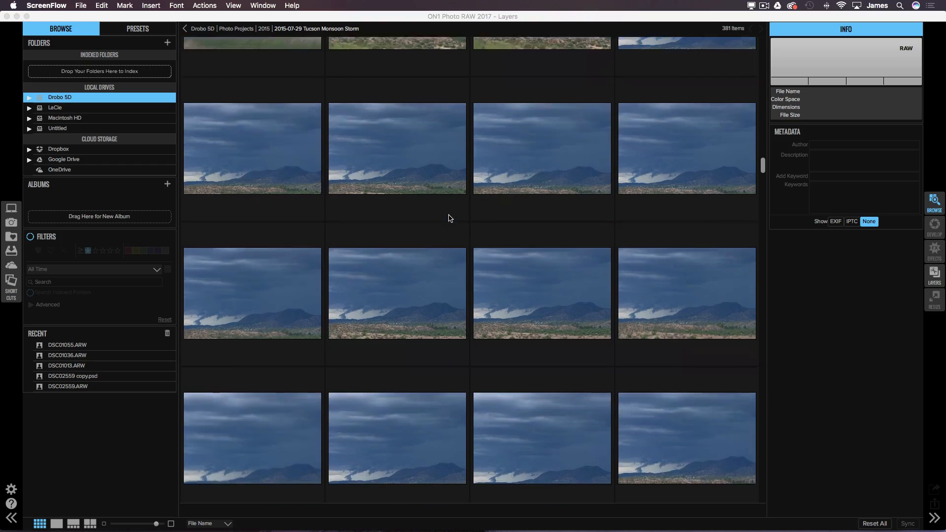
{"action": "scroll", "coordinate": [450, 218], "scroll_direction": "down", "scroll_amount": 3}
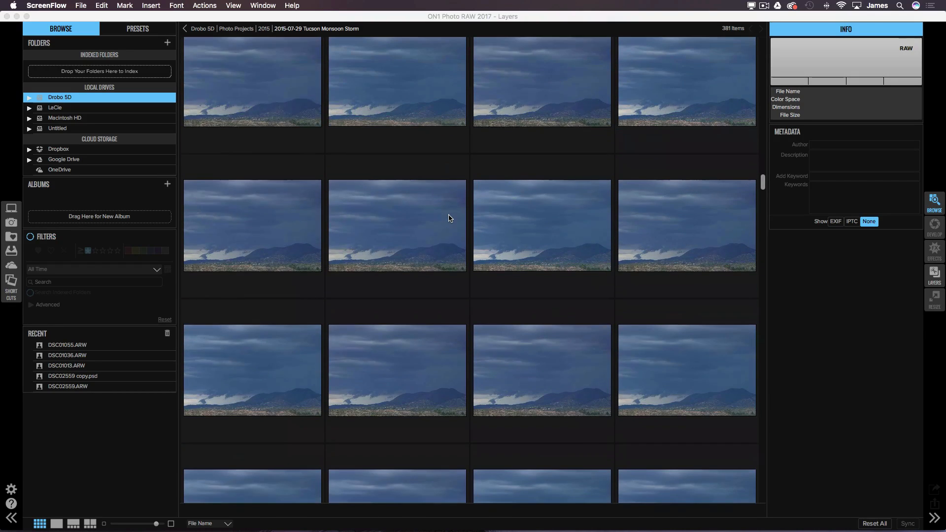
{"action": "scroll", "coordinate": [450, 218], "scroll_direction": "down", "scroll_amount": 2}
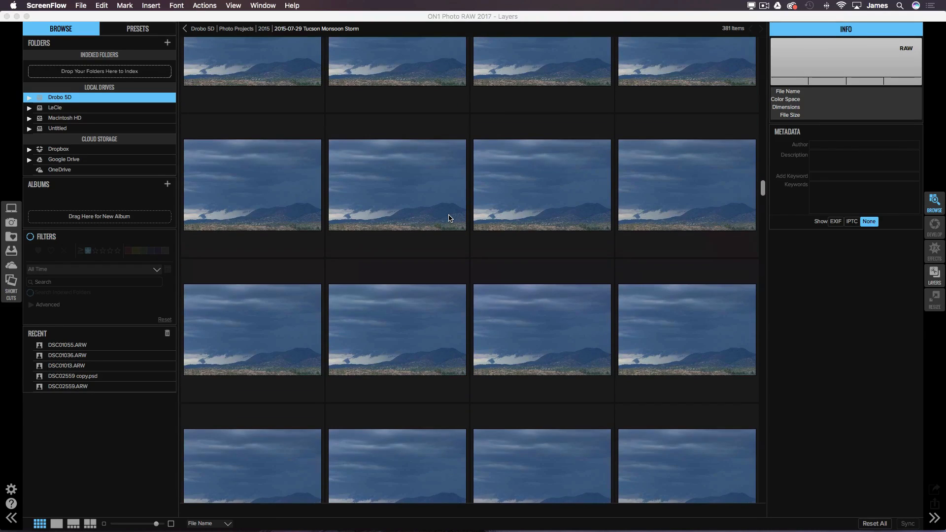
{"action": "scroll", "coordinate": [450, 218], "scroll_direction": "down", "scroll_amount": 1}
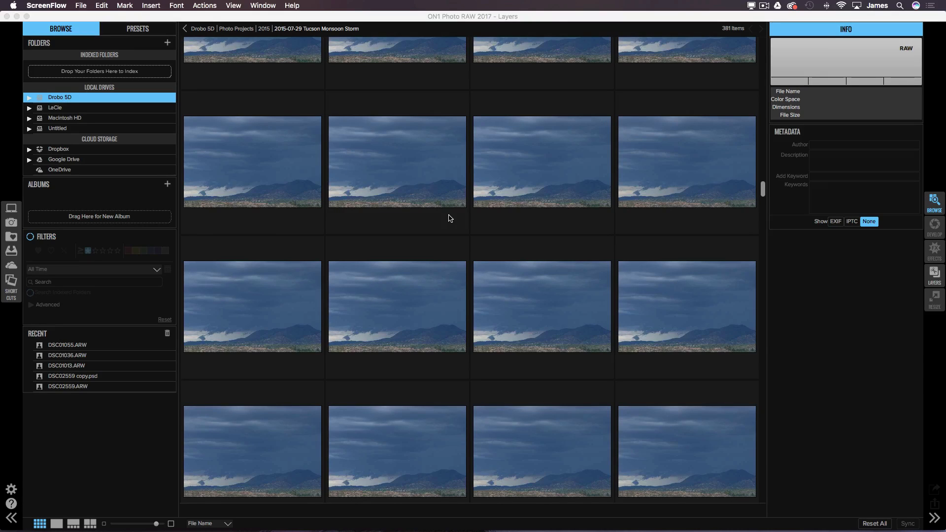
{"action": "scroll", "coordinate": [450, 219], "scroll_direction": "down", "scroll_amount": 1}
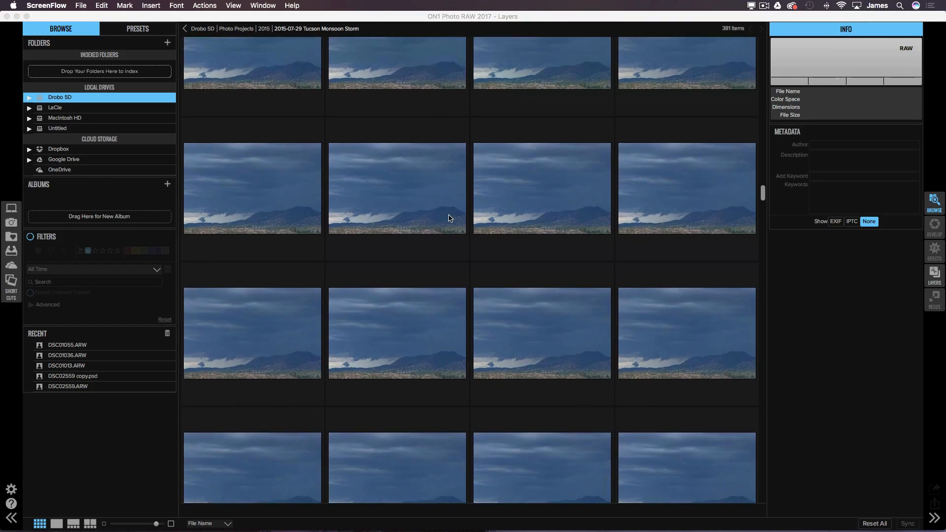
{"action": "scroll", "coordinate": [449, 218], "scroll_direction": "down", "scroll_amount": 1}
{"action": "scroll", "coordinate": [450, 218], "scroll_direction": "down", "scroll_amount": 1}
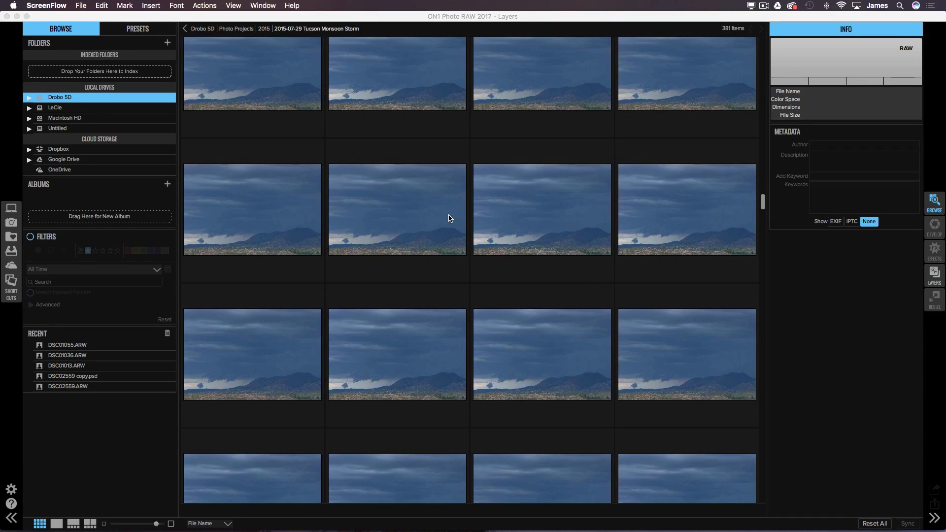
{"action": "scroll", "coordinate": [450, 218], "scroll_direction": "down", "scroll_amount": 2}
{"action": "scroll", "coordinate": [450, 219], "scroll_direction": "down", "scroll_amount": 8}
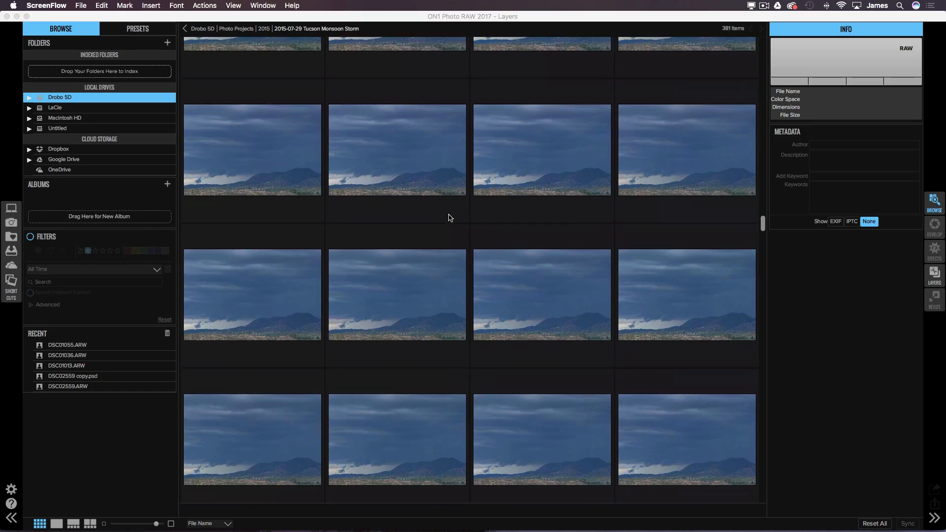
{"action": "scroll", "coordinate": [449, 218], "scroll_direction": "down", "scroll_amount": 20}
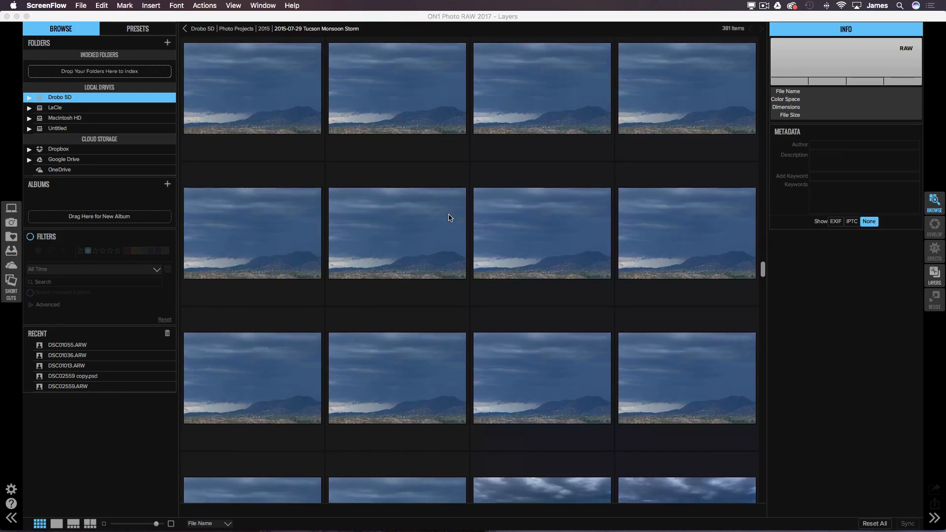
Step: Examine the darker storm frames over the mountains around the five-star photo, comparing them with the preceding desert shots
{"action": "scroll", "coordinate": [449, 218], "scroll_direction": "down", "scroll_amount": 5}
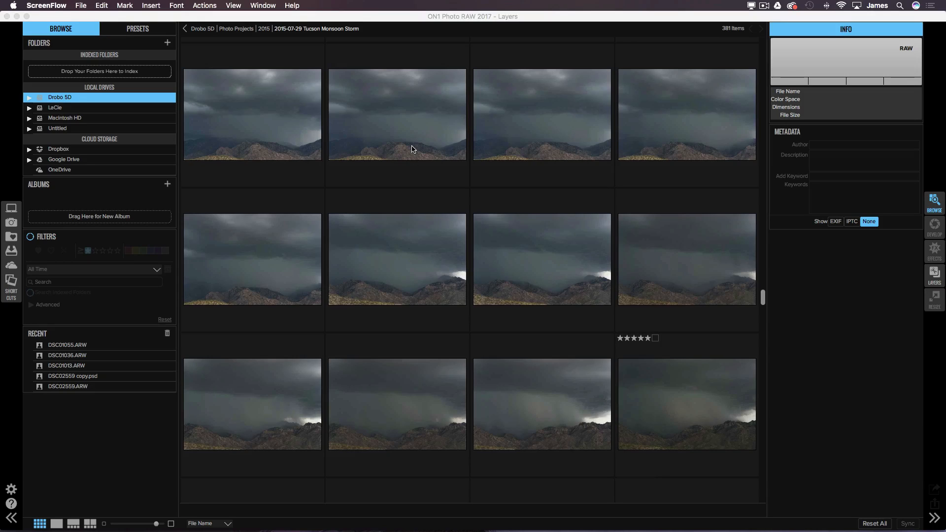
{"action": "scroll", "coordinate": [413, 149], "scroll_direction": "down", "scroll_amount": 2}
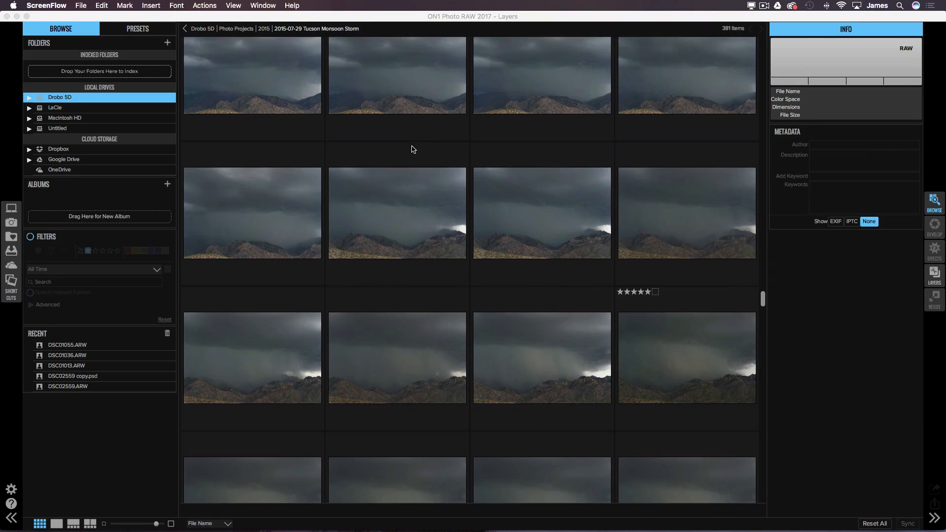
{"action": "scroll", "coordinate": [413, 149], "scroll_direction": "down", "scroll_amount": 4}
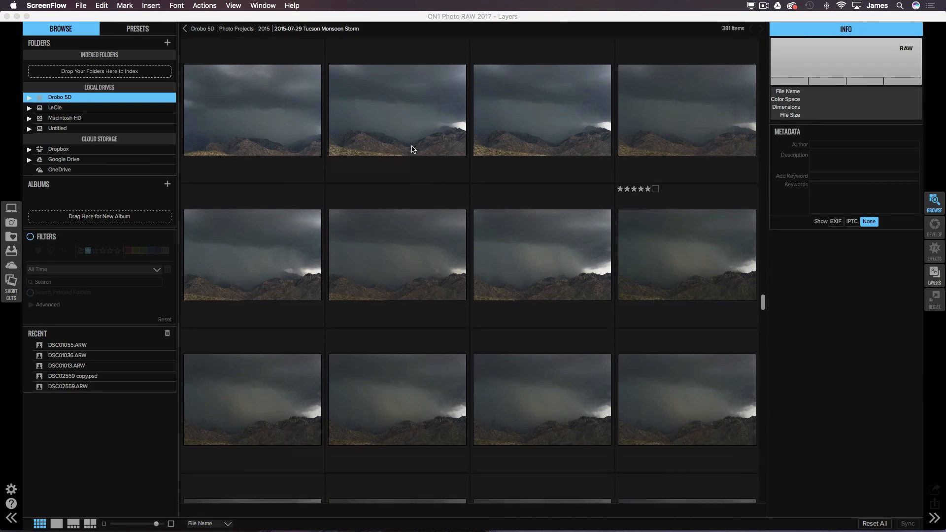
{"action": "scroll", "coordinate": [412, 149], "scroll_direction": "down", "scroll_amount": 4}
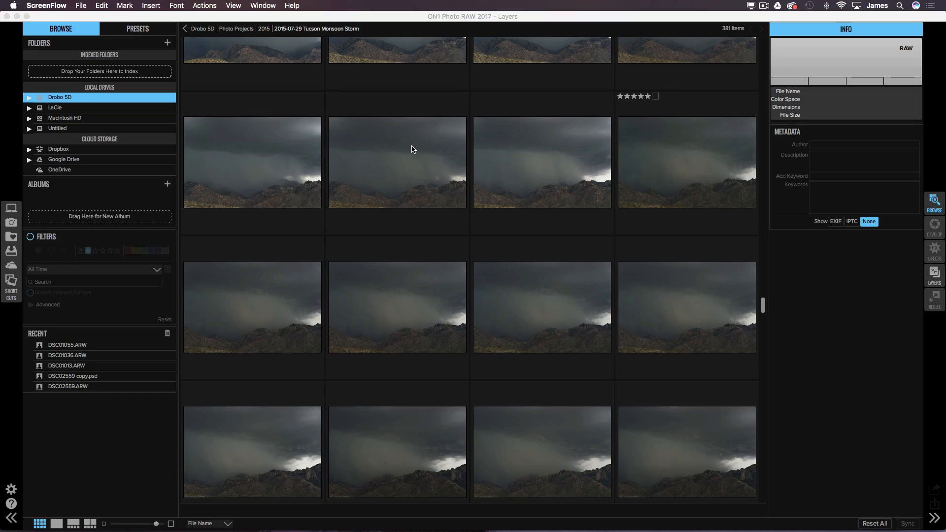
{"action": "scroll", "coordinate": [412, 150], "scroll_direction": "up", "scroll_amount": 9}
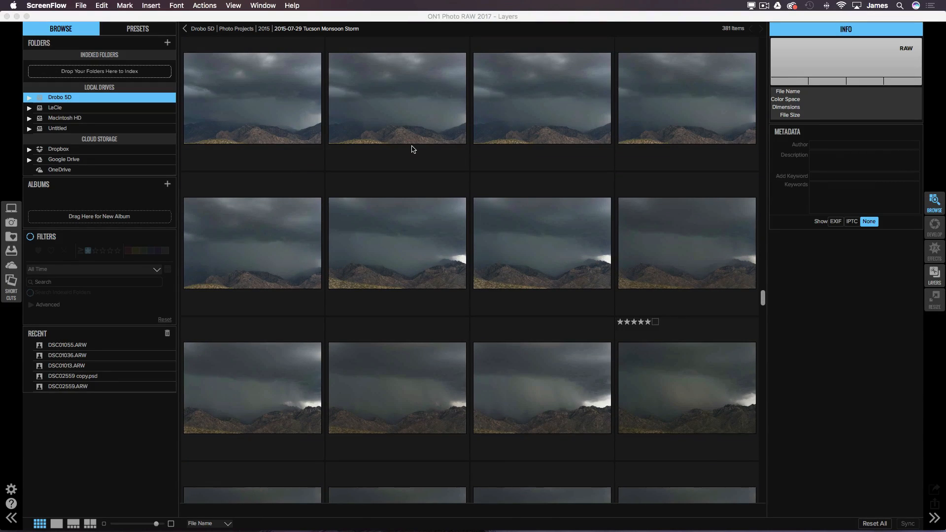
{"action": "scroll", "coordinate": [413, 149], "scroll_direction": "down", "scroll_amount": 7}
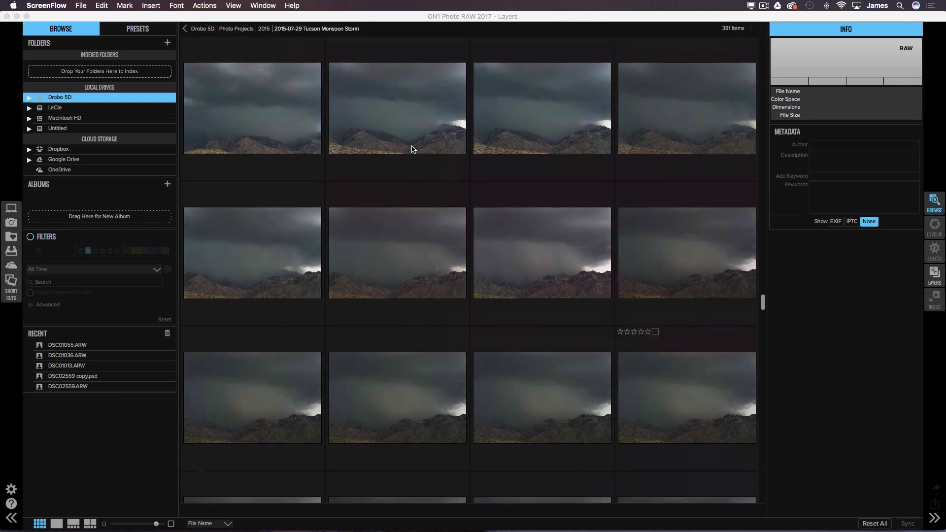
{"action": "scroll", "coordinate": [413, 149], "scroll_direction": "down", "scroll_amount": 6}
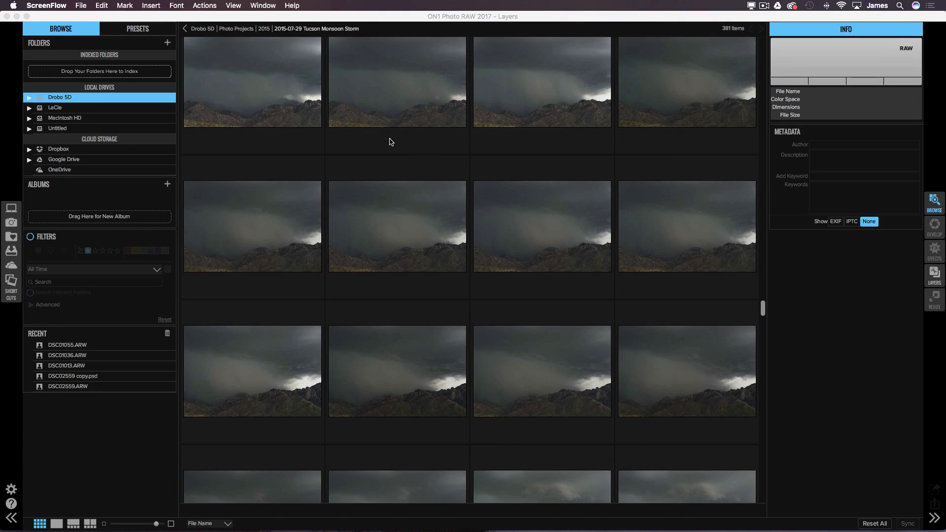
{"action": "scroll", "coordinate": [390, 142], "scroll_direction": "up", "scroll_amount": 3}
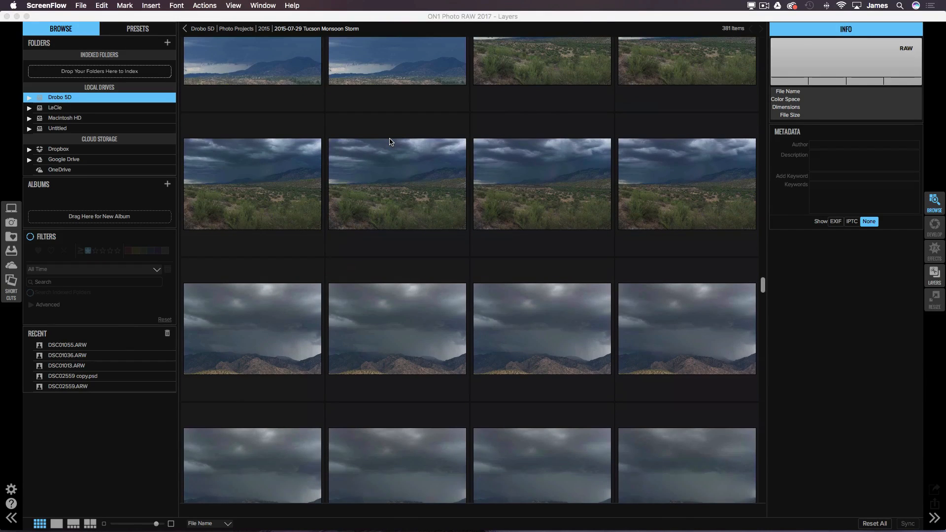
Step: Select DSC00995.ARW and review the storm frames that follow it, through to the lightning shots near DSC01035.ARW
{"action": "left_click", "coordinate": [389, 142]}
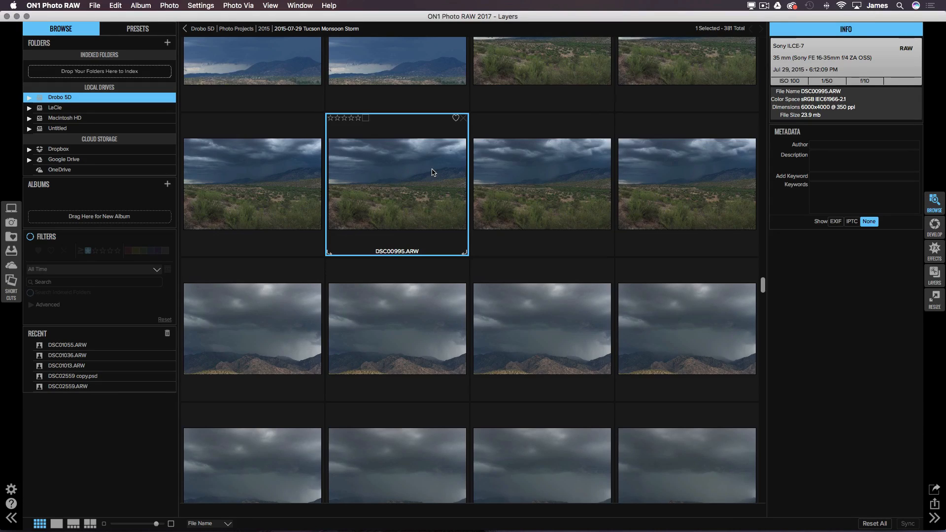
{"action": "scroll", "coordinate": [433, 172], "scroll_direction": "down", "scroll_amount": 3}
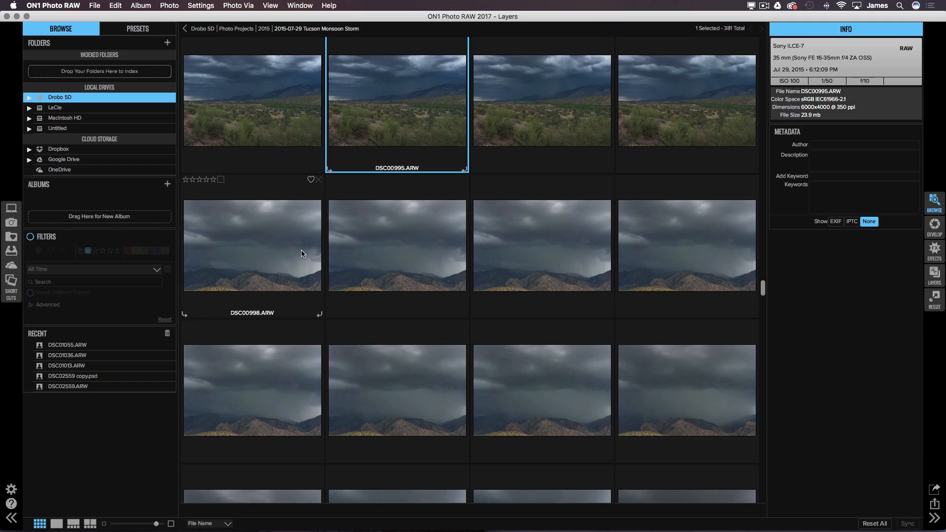
{"action": "scroll", "coordinate": [364, 253], "scroll_direction": "down", "scroll_amount": 3}
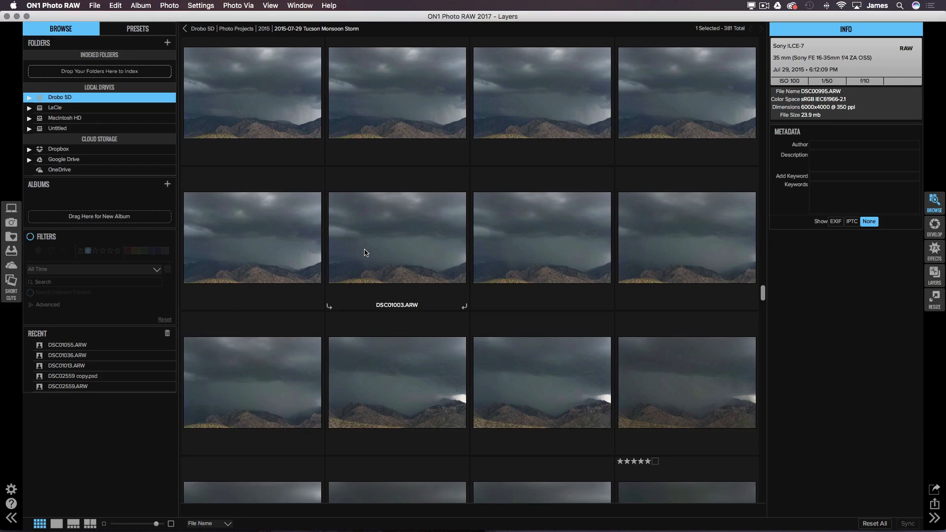
{"action": "scroll", "coordinate": [364, 253], "scroll_direction": "down", "scroll_amount": 3}
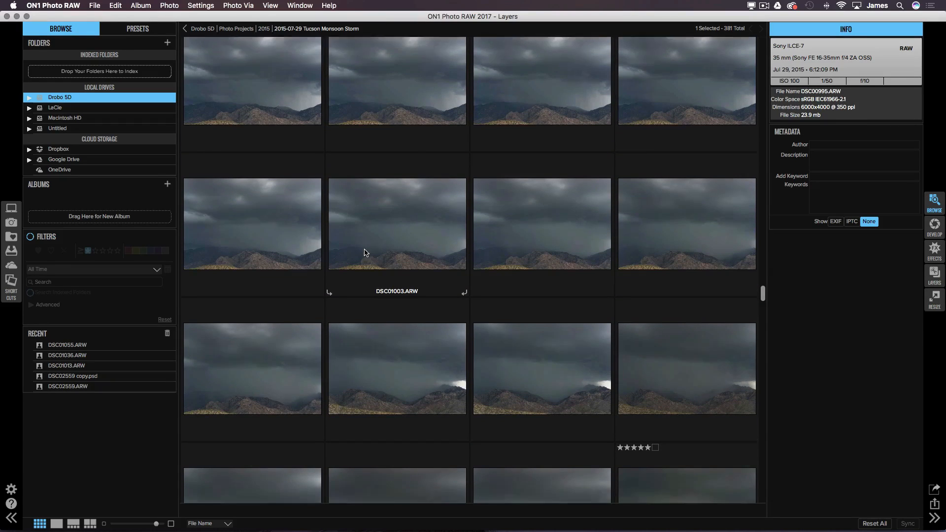
{"action": "scroll", "coordinate": [365, 253], "scroll_direction": "down", "scroll_amount": 9}
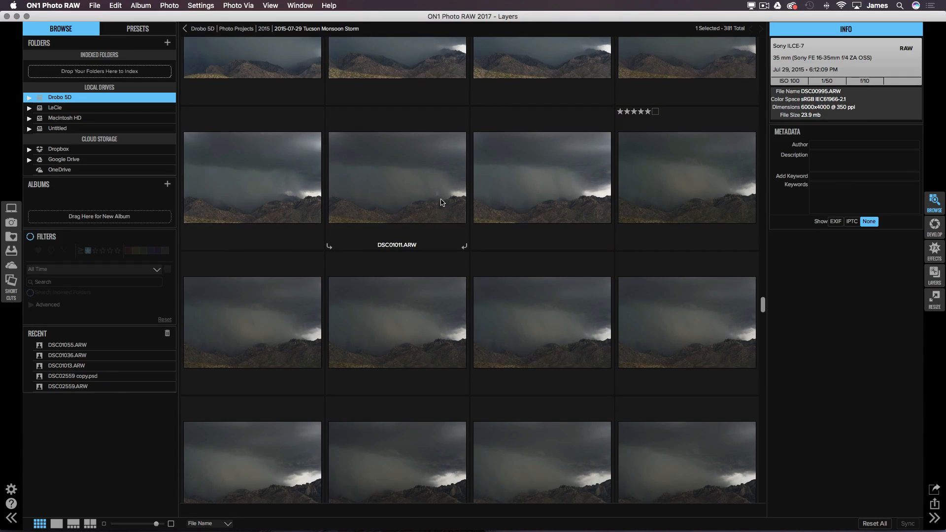
{"action": "scroll", "coordinate": [442, 202], "scroll_direction": "down", "scroll_amount": 8}
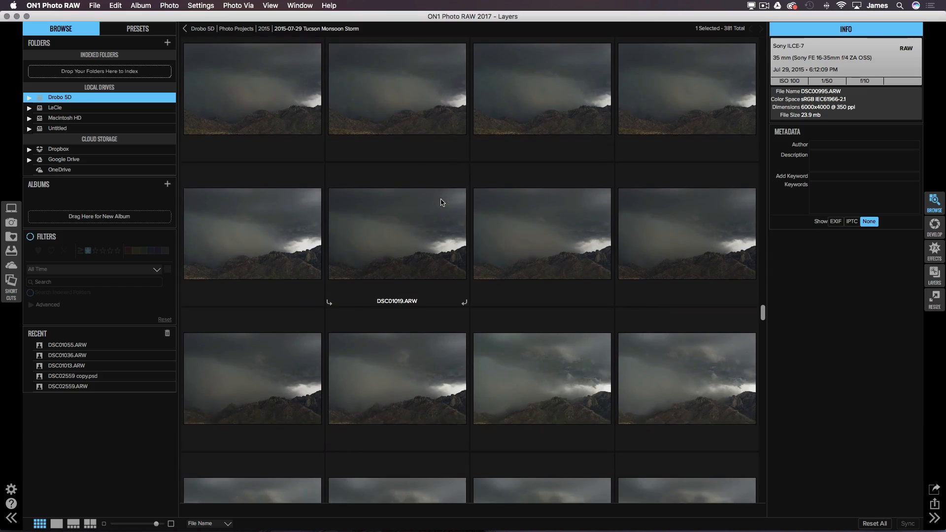
{"action": "scroll", "coordinate": [442, 202], "scroll_direction": "down", "scroll_amount": 8}
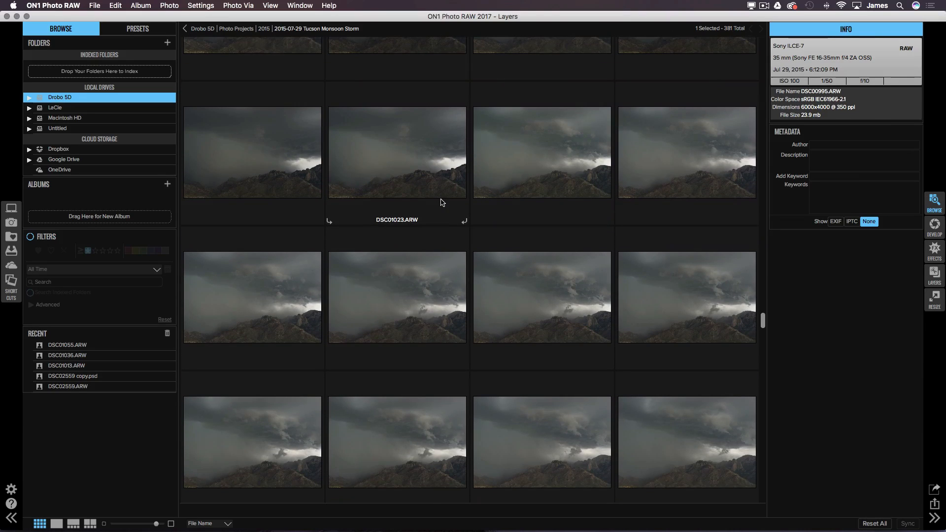
{"action": "scroll", "coordinate": [441, 202], "scroll_direction": "down", "scroll_amount": 12}
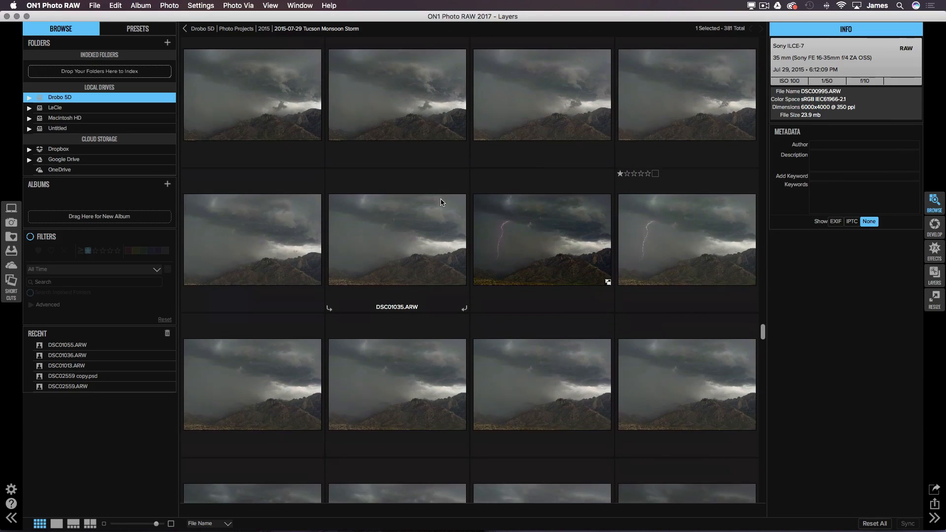
{"action": "scroll", "coordinate": [441, 202], "scroll_direction": "down", "scroll_amount": 2}
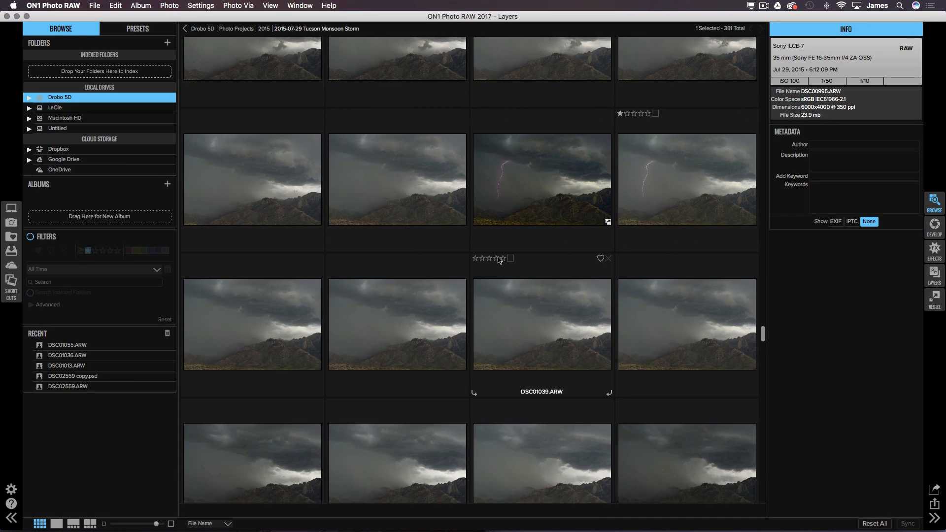
Step: Select the lightning shot DSC01036 copy.psd, and further along the series select DSC01055.ARW and review its neighbouring frames
{"action": "left_click", "coordinate": [553, 178]}
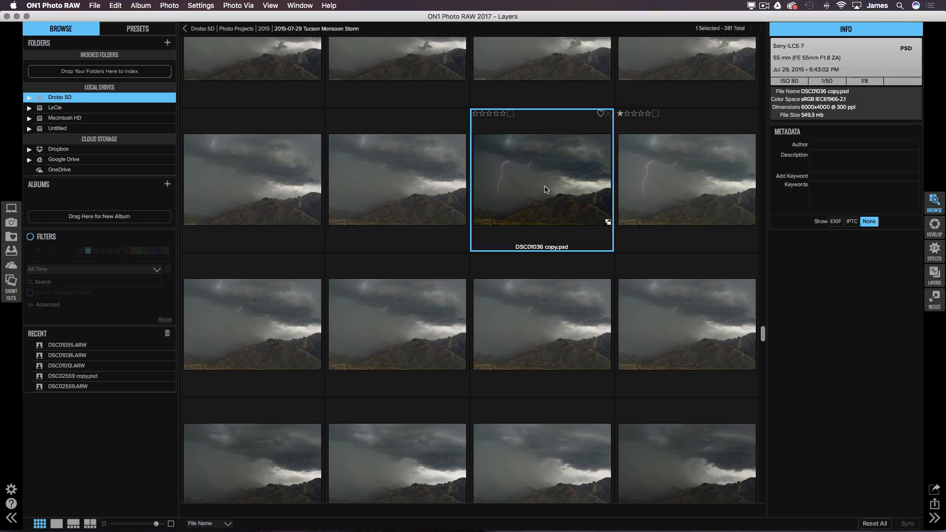
{"action": "scroll", "coordinate": [546, 189], "scroll_direction": "down", "scroll_amount": 3}
{"action": "scroll", "coordinate": [546, 190], "scroll_direction": "down", "scroll_amount": 5}
{"action": "left_click", "coordinate": [522, 235]}
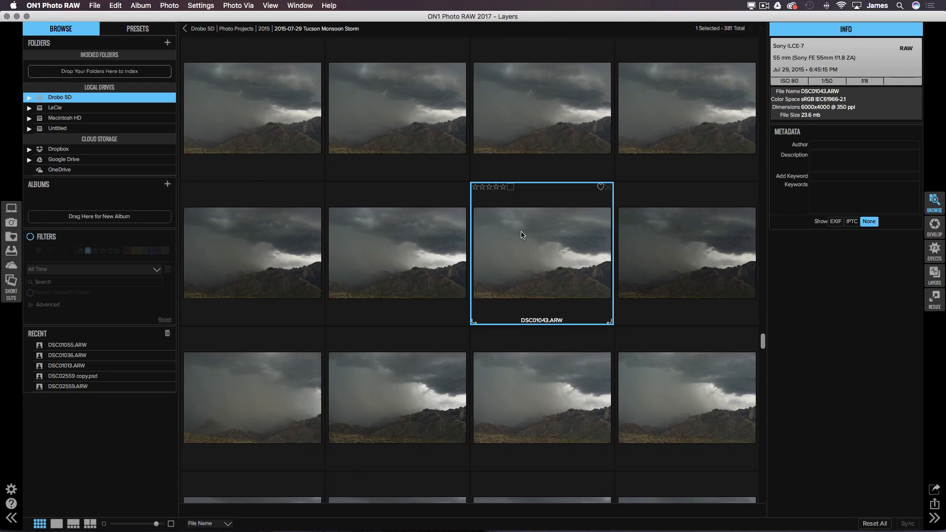
{"action": "scroll", "coordinate": [522, 235], "scroll_direction": "down", "scroll_amount": 15}
{"action": "left_click", "coordinate": [522, 235]}
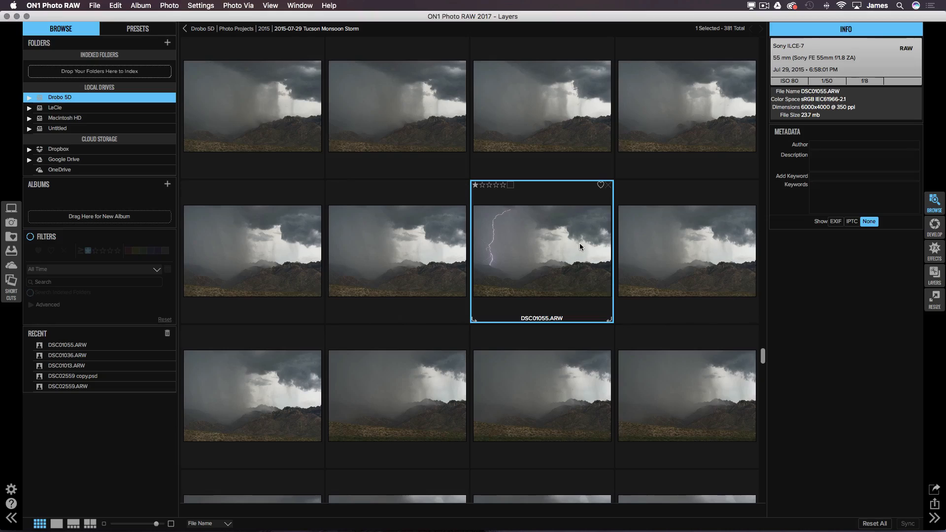
{"action": "scroll", "coordinate": [619, 248], "scroll_direction": "down", "scroll_amount": 10}
{"action": "scroll", "coordinate": [620, 248], "scroll_direction": "up", "scroll_amount": 5}
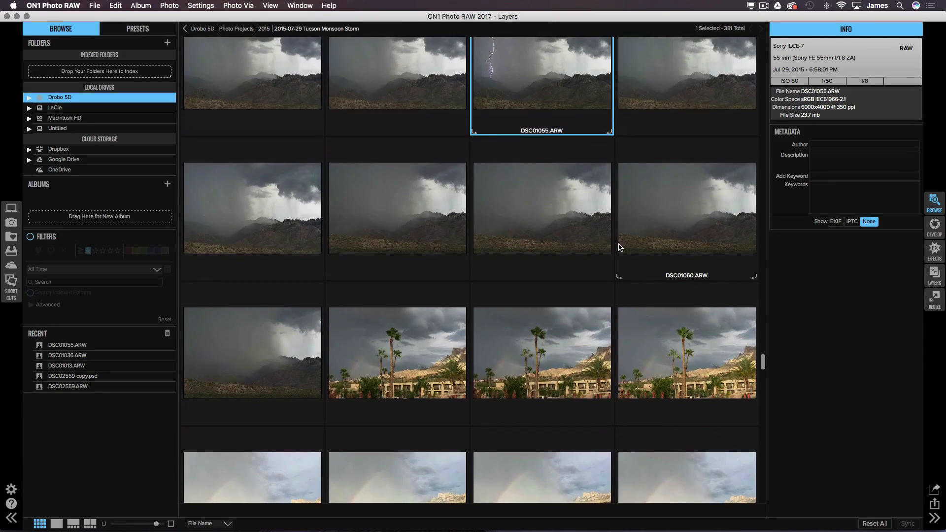
Step: Look through the palm, saguaro and rainbow frames that follow the lightning shots, up to around DSC01113.ARW
{"action": "scroll", "coordinate": [619, 248], "scroll_direction": "down", "scroll_amount": 20}
{"action": "scroll", "coordinate": [620, 248], "scroll_direction": "down", "scroll_amount": 10}
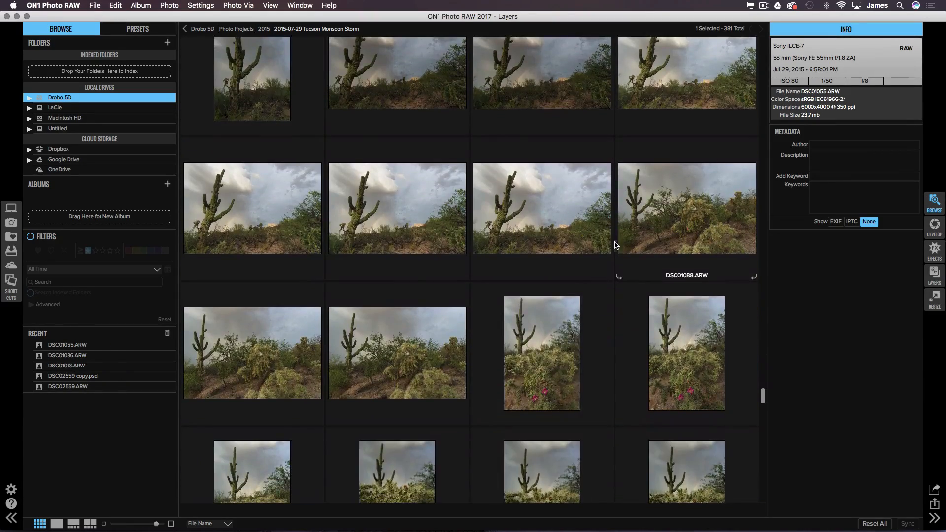
{"action": "scroll", "coordinate": [583, 249], "scroll_direction": "down", "scroll_amount": 5}
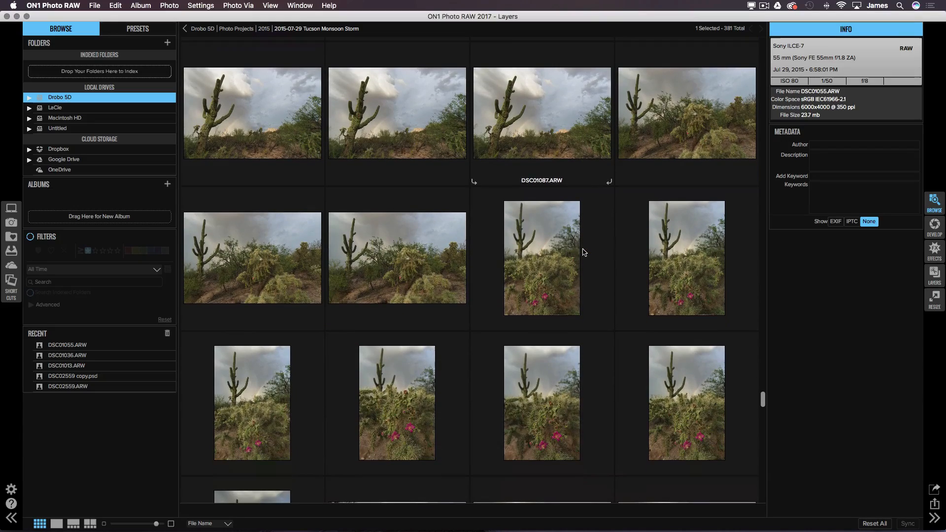
{"action": "scroll", "coordinate": [542, 136], "scroll_direction": "down", "scroll_amount": 10}
{"action": "scroll", "coordinate": [540, 132], "scroll_direction": "down", "scroll_amount": 5}
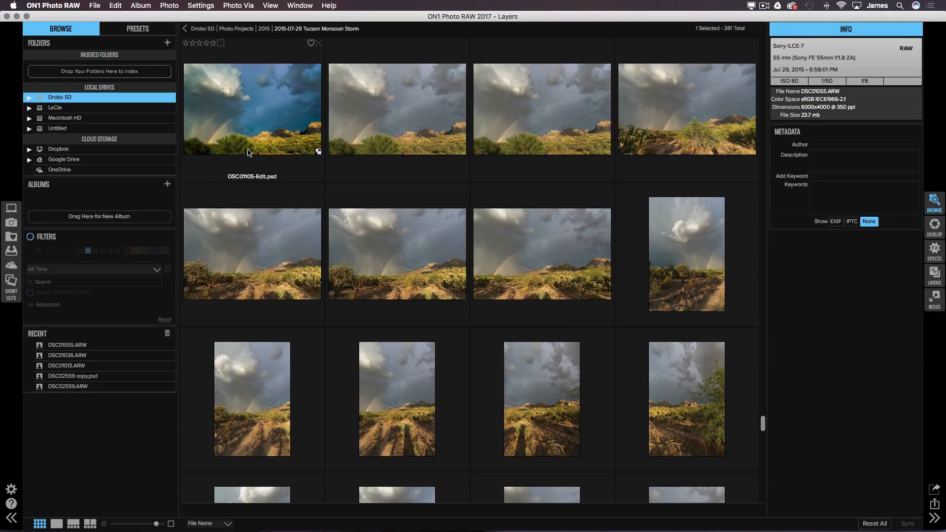
{"action": "scroll", "coordinate": [440, 217], "scroll_direction": "up", "scroll_amount": 5}
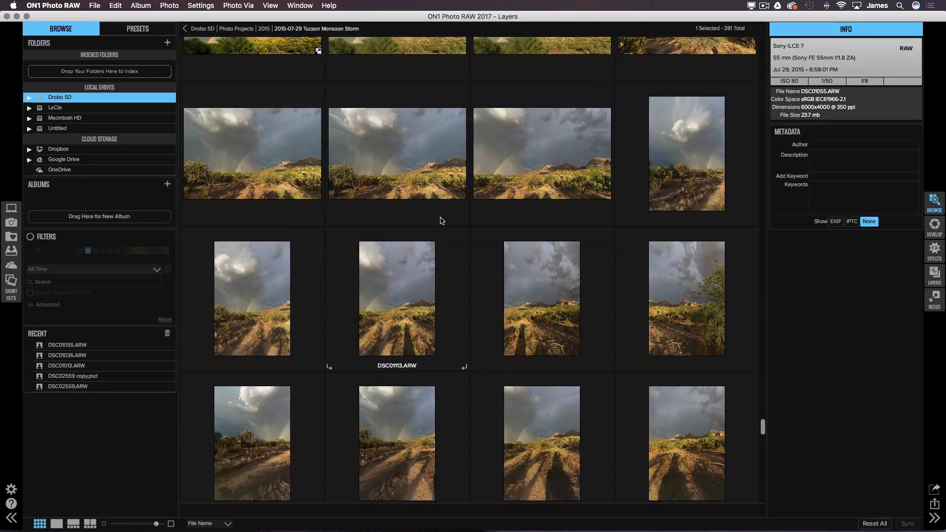
Step: Go back to the lightning frames, revisit DSC01055.ARW, and select DSC01036.ARW to compare it with its neighbouring shots
{"action": "scroll", "coordinate": [442, 220], "scroll_direction": "up", "scroll_amount": 10}
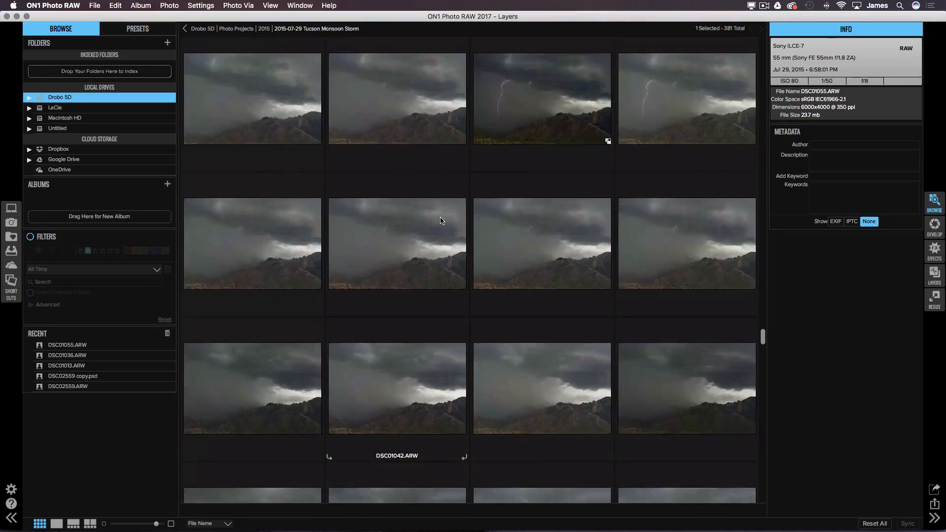
{"action": "scroll", "coordinate": [442, 220], "scroll_direction": "up", "scroll_amount": 6}
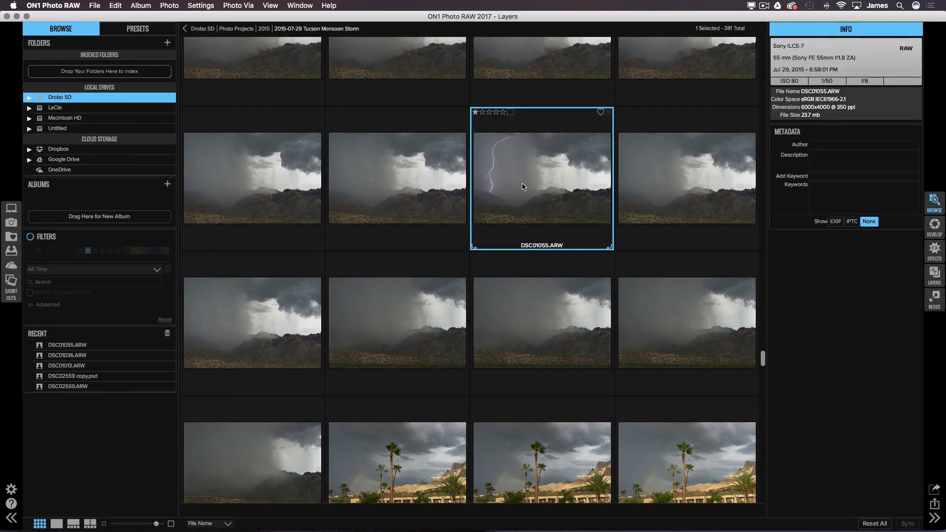
{"action": "scroll", "coordinate": [523, 186], "scroll_direction": "up", "scroll_amount": 5}
{"action": "scroll", "coordinate": [523, 186], "scroll_direction": "up", "scroll_amount": 4}
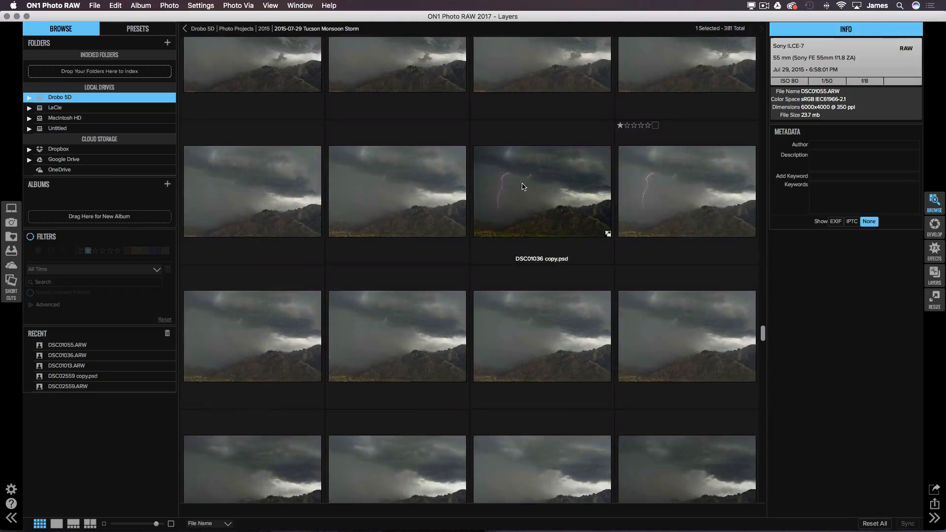
{"action": "left_click", "coordinate": [707, 201]}
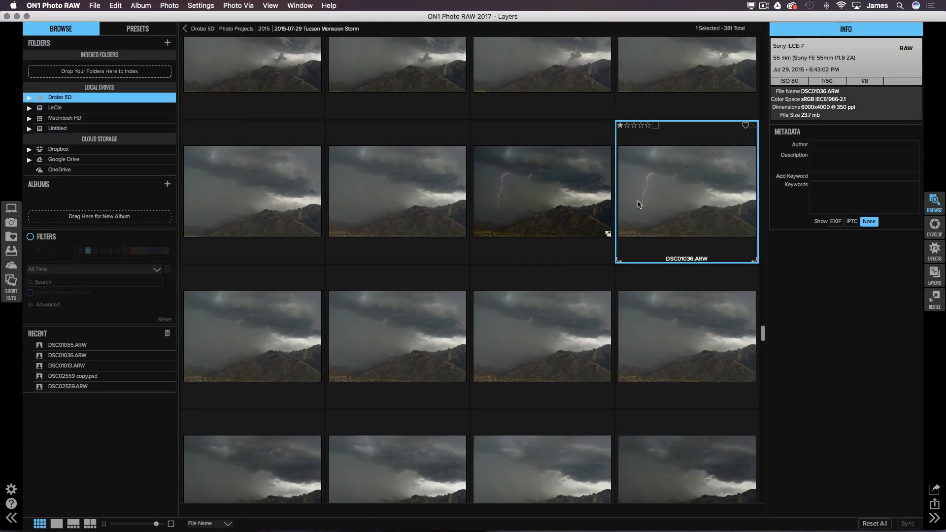
{"action": "scroll", "coordinate": [693, 238], "scroll_direction": "down", "scroll_amount": 2}
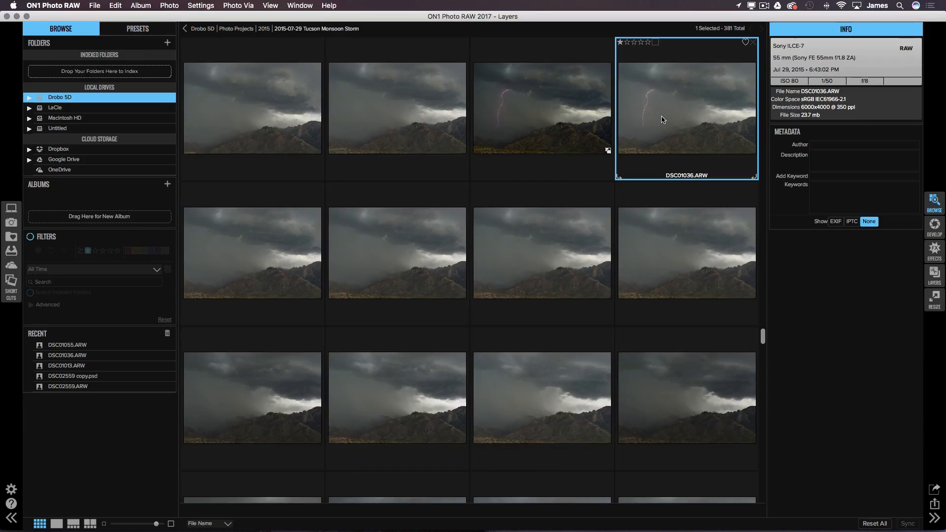
Step: Examine the dark storm frames around the five-star photo, between DSC01008.ARW and DSC01016.ARW
{"action": "scroll", "coordinate": [662, 120], "scroll_direction": "up", "scroll_amount": 10}
{"action": "scroll", "coordinate": [663, 119], "scroll_direction": "up", "scroll_amount": 1}
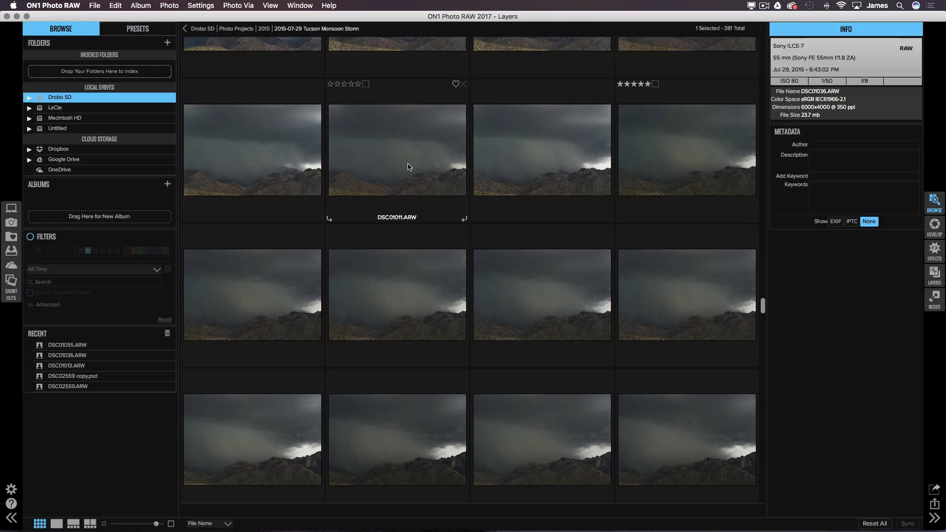
{"action": "scroll", "coordinate": [536, 184], "scroll_direction": "down", "scroll_amount": 3}
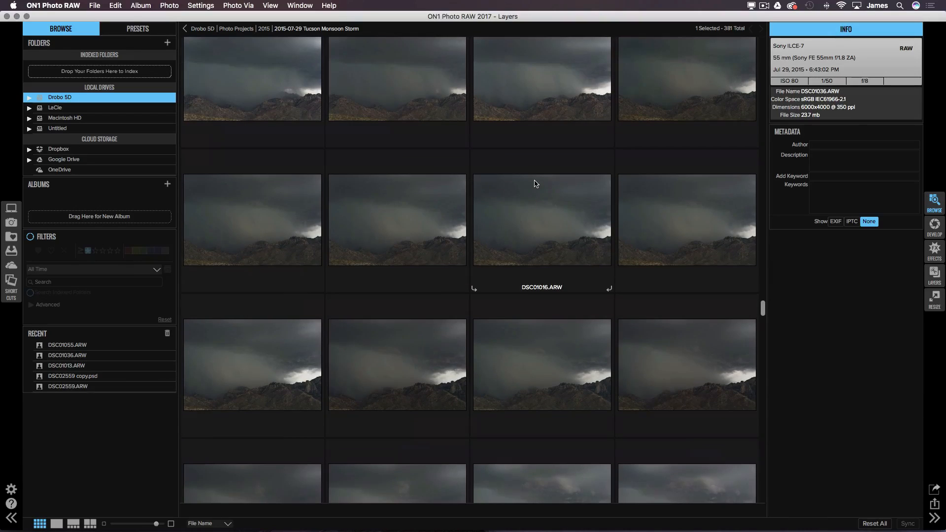
{"action": "scroll", "coordinate": [536, 184], "scroll_direction": "up", "scroll_amount": 9}
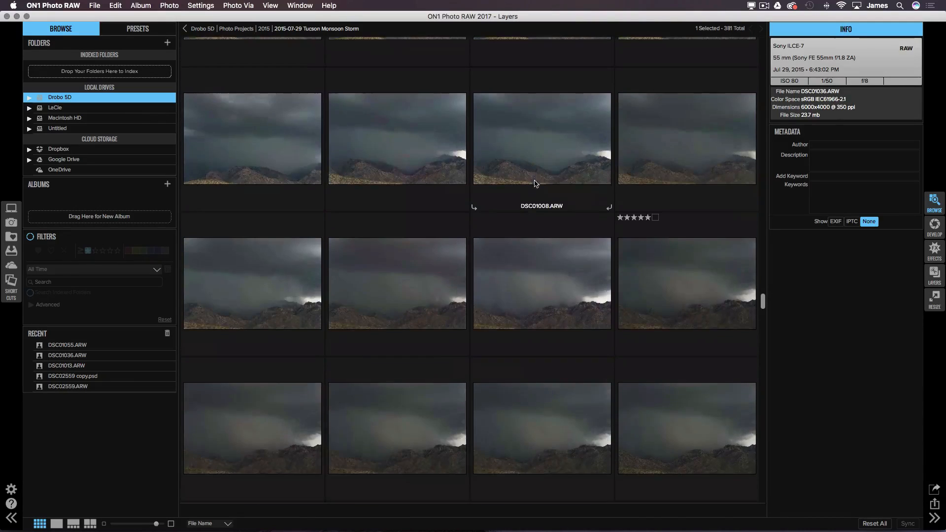
{"action": "scroll", "coordinate": [354, 240], "scroll_direction": "down", "scroll_amount": 5}
{"action": "scroll", "coordinate": [354, 240], "scroll_direction": "up", "scroll_amount": 5}
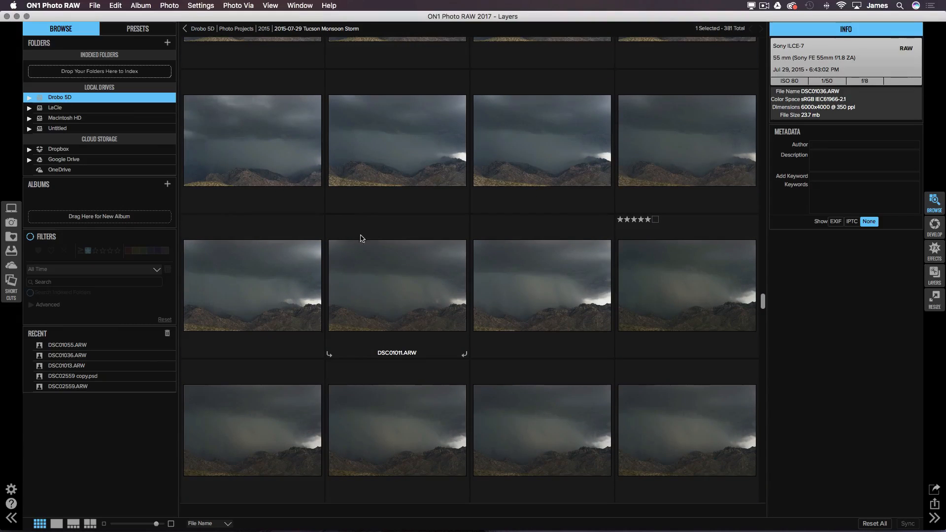
Step: Filter the folder to photos rated one star or higher, and open the five-star DSC01013.ARW in Develop
{"action": "left_click", "coordinate": [30, 238]}
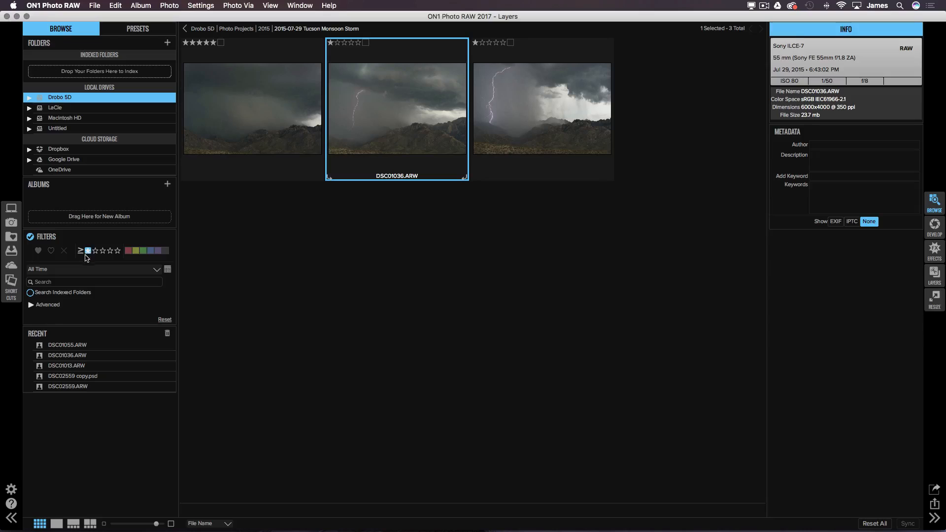
{"action": "left_click", "coordinate": [347, 216]}
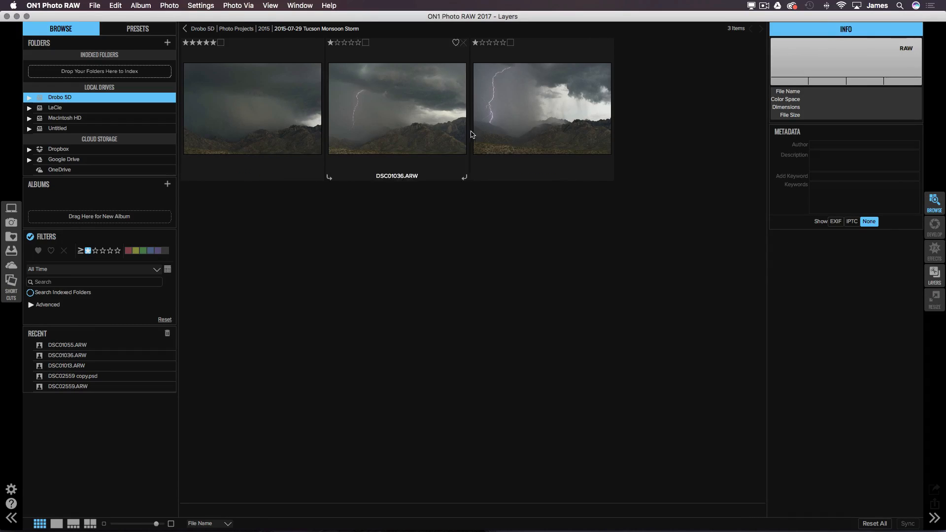
{"action": "left_click", "coordinate": [238, 110]}
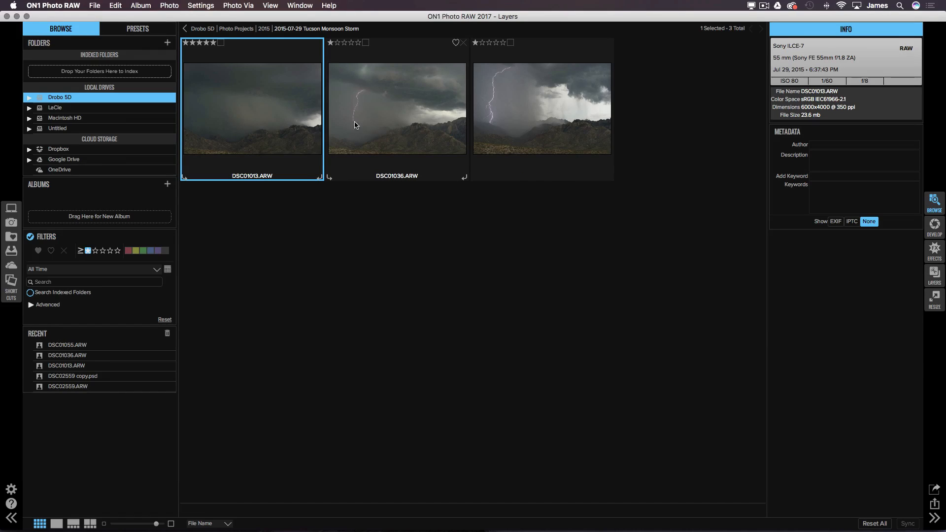
{"action": "double_click", "coordinate": [271, 132]}
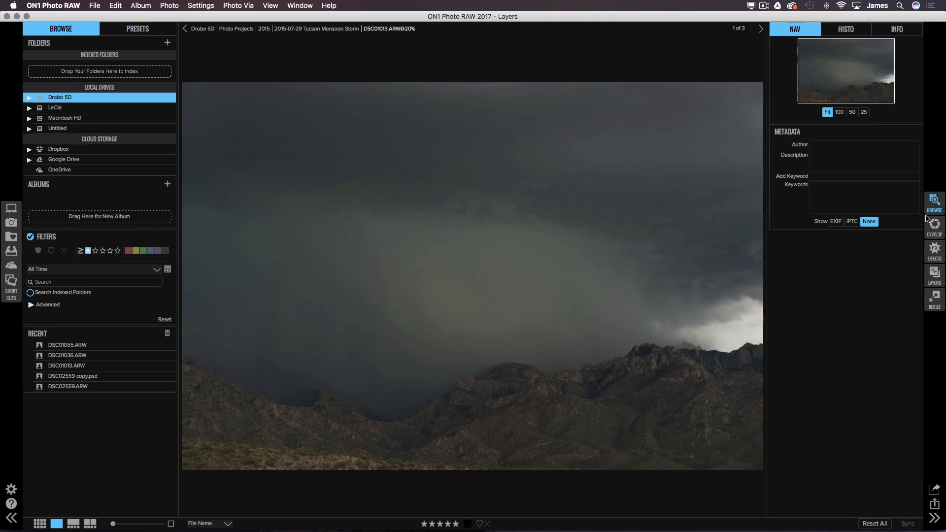
{"action": "left_click", "coordinate": [935, 228]}
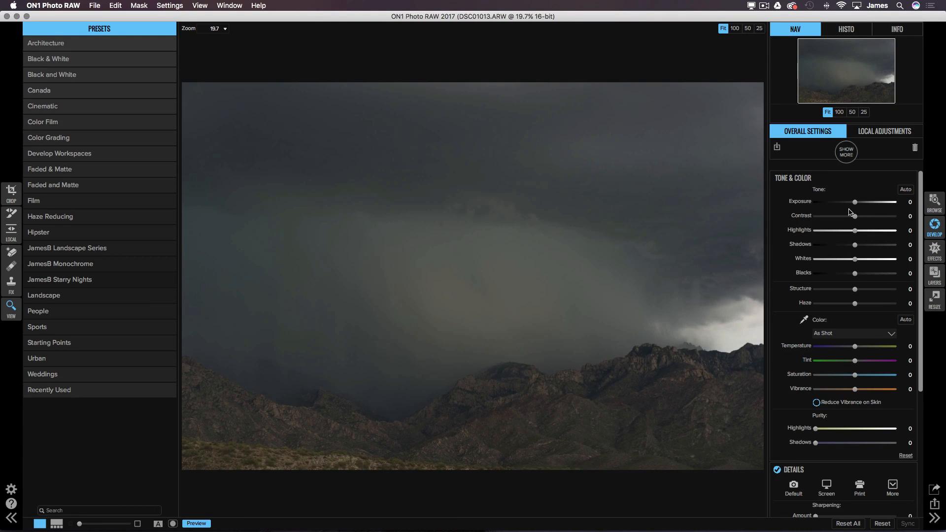
Step: Adjust the photo's tone to Exposure -0.9, Contrast 50, Highlights -75 and Shadows 36
{"action": "left_click_drag", "start_coordinate": [834, 232], "coordinate": [873, 246]}
{"action": "left_click_drag", "start_coordinate": [854, 202], "coordinate": [883, 218]}
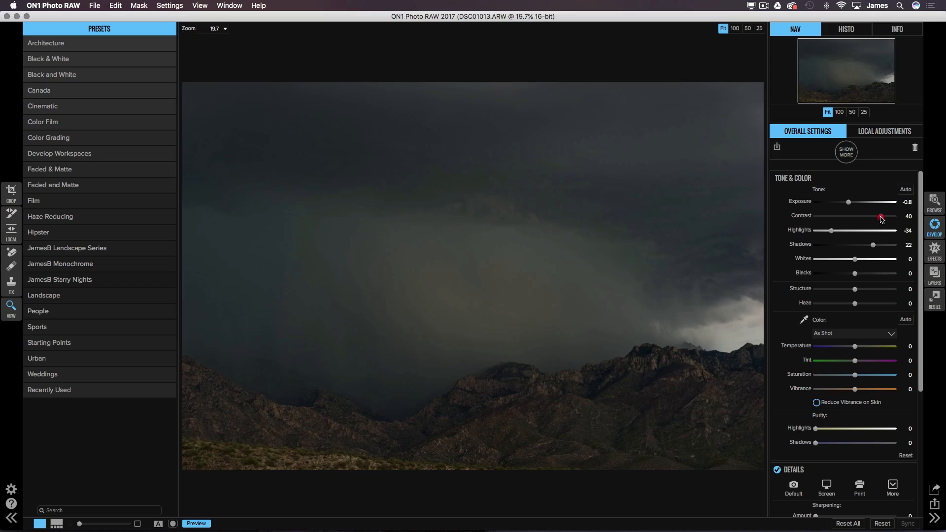
{"action": "left_click_drag", "start_coordinate": [881, 219], "coordinate": [857, 220]}
{"action": "double_click", "coordinate": [799, 215]}
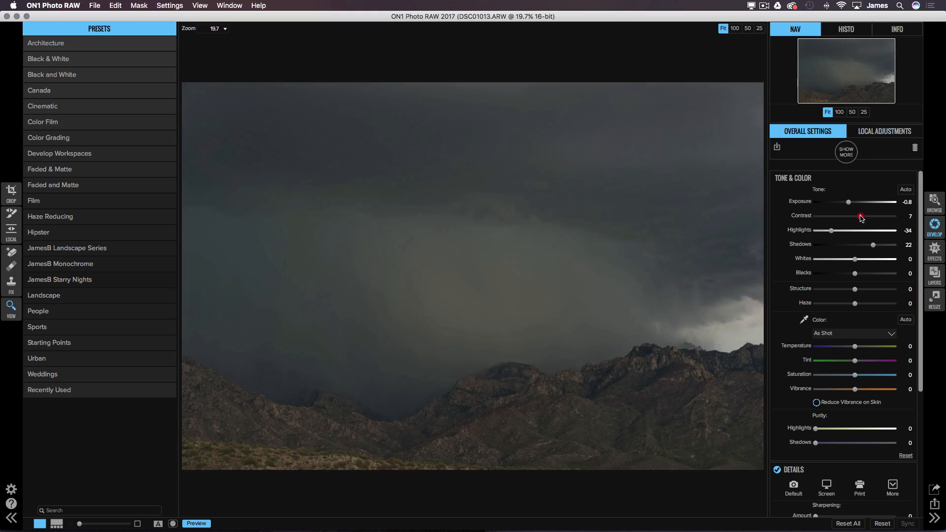
{"action": "left_click_drag", "start_coordinate": [867, 218], "coordinate": [886, 218]}
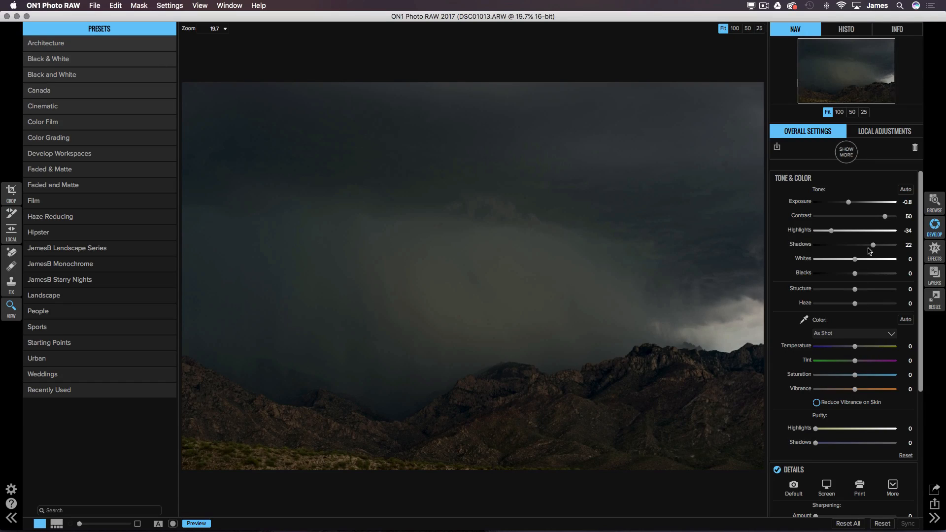
{"action": "left_click_drag", "start_coordinate": [873, 245], "coordinate": [820, 232]}
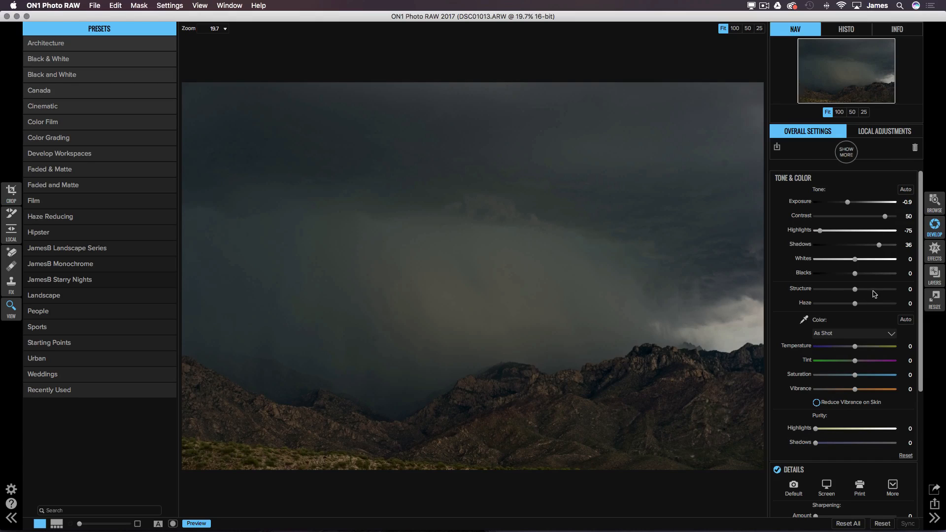
Step: Exaggerate the sky detail with Structure 100 and Haze -100, and retouch out the dust spots scattered across the storm clouds
{"action": "left_click_drag", "start_coordinate": [874, 292], "coordinate": [804, 305]}
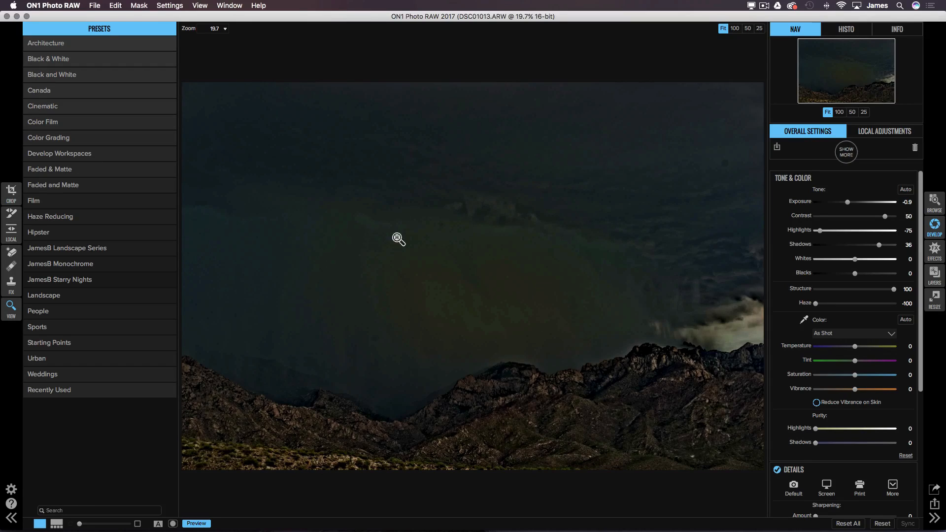
{"action": "left_click", "coordinate": [12, 266]}
{"action": "left_click", "coordinate": [720, 163]}
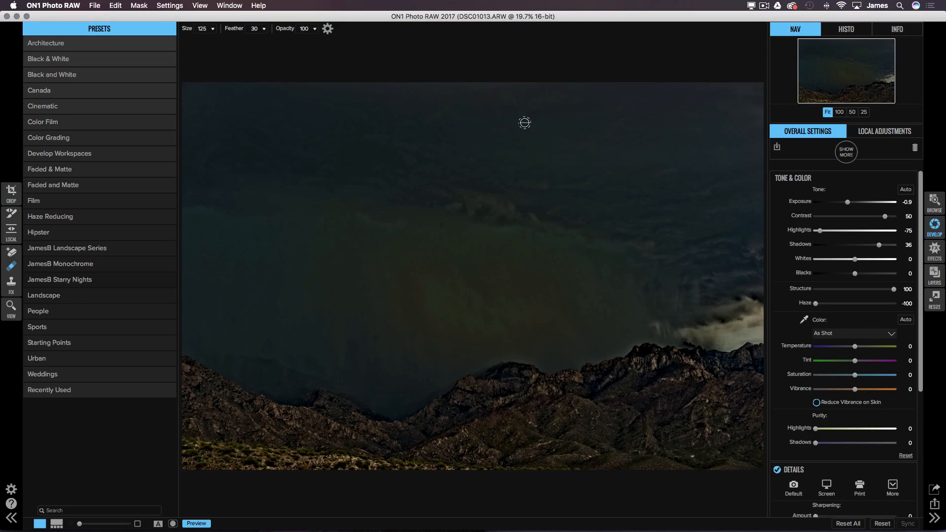
{"action": "left_click_drag", "start_coordinate": [511, 103], "coordinate": [497, 112]}
{"action": "left_click", "coordinate": [377, 340]}
{"action": "left_click", "coordinate": [353, 255]}
{"action": "left_click", "coordinate": [308, 286]}
{"action": "left_click", "coordinate": [253, 323]}
{"action": "left_click", "coordinate": [216, 305]}
{"action": "left_click", "coordinate": [265, 139]}
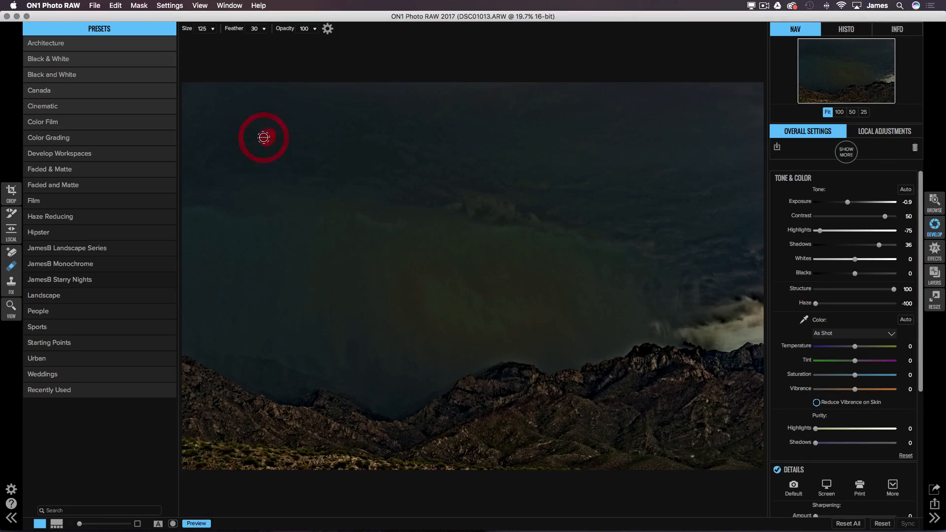
{"action": "left_click", "coordinate": [251, 161]}
{"action": "left_click", "coordinate": [270, 150]}
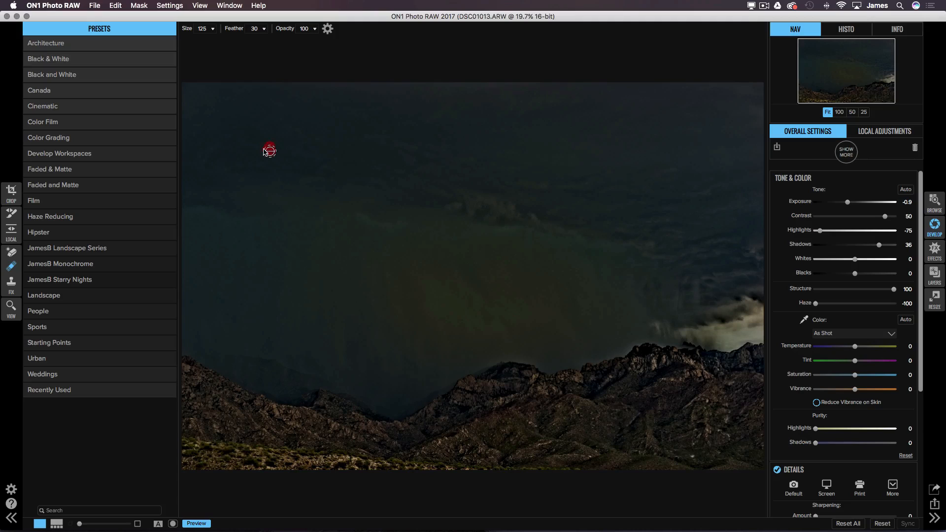
{"action": "left_click", "coordinate": [279, 84]}
{"action": "left_click", "coordinate": [718, 85]}
{"action": "left_click", "coordinate": [746, 198]}
{"action": "left_click", "coordinate": [550, 250]}
{"action": "left_click", "coordinate": [552, 252]}
{"action": "left_click", "coordinate": [264, 133]}
{"action": "left_click", "coordinate": [283, 93]}
{"action": "left_click", "coordinate": [237, 186]}
{"action": "left_click", "coordinate": [229, 153]}
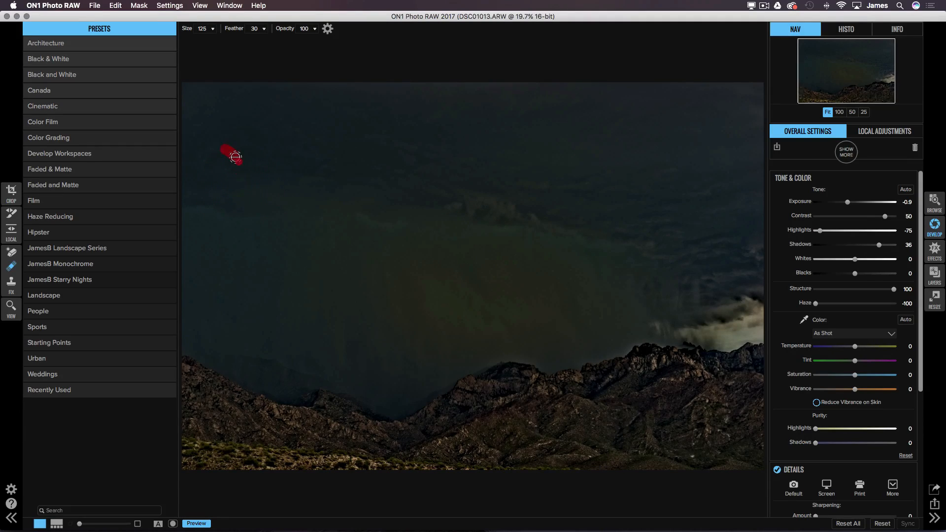
{"action": "left_click", "coordinate": [212, 158]}
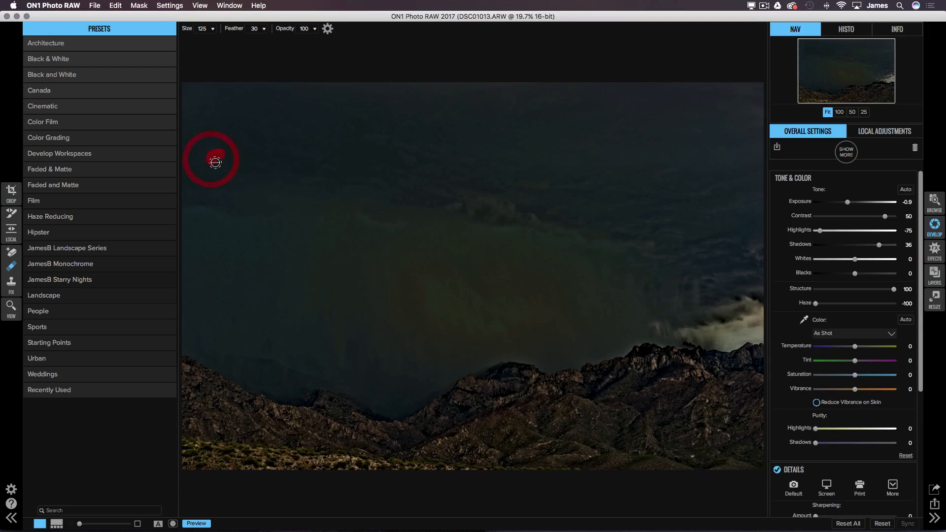
{"action": "left_click", "coordinate": [253, 99]}
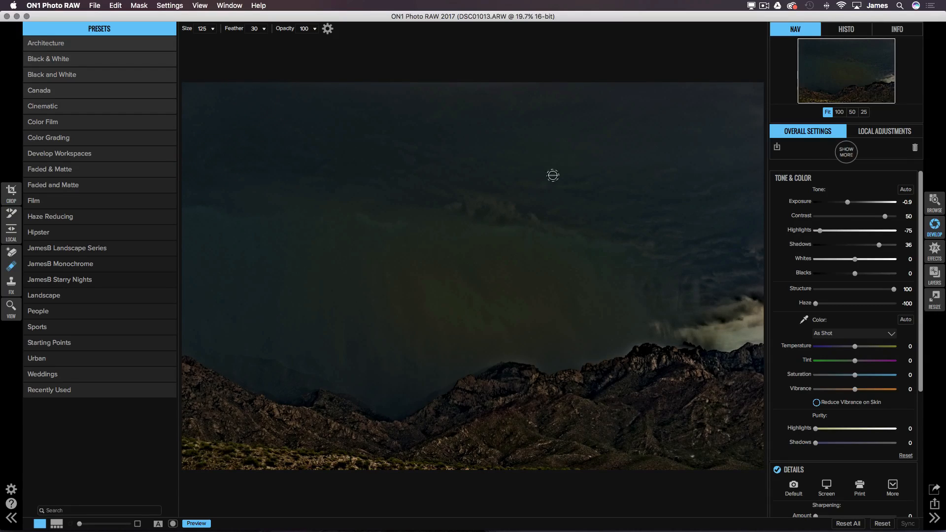
{"action": "left_click", "coordinate": [590, 134]}
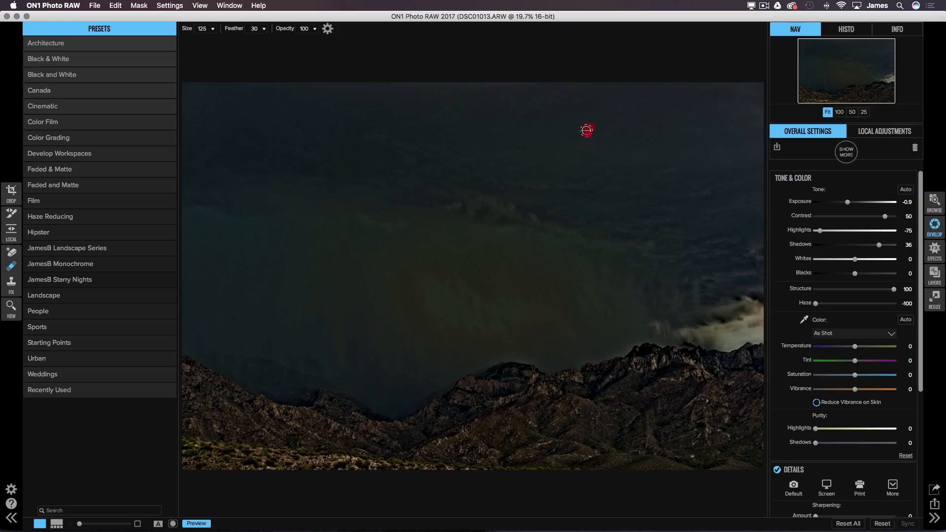
Step: Reset both Structure and Haze to 0
{"action": "double_click", "coordinate": [800, 290]}
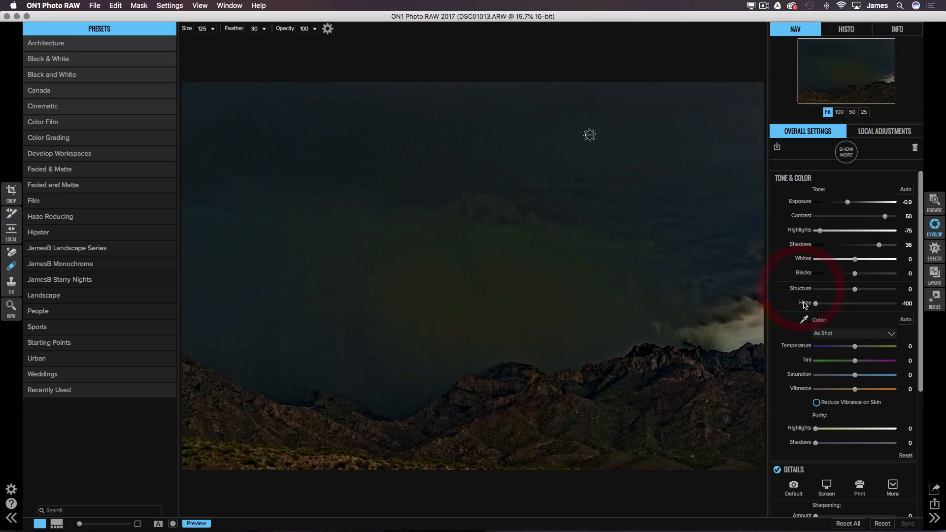
{"action": "double_click", "coordinate": [803, 304]}
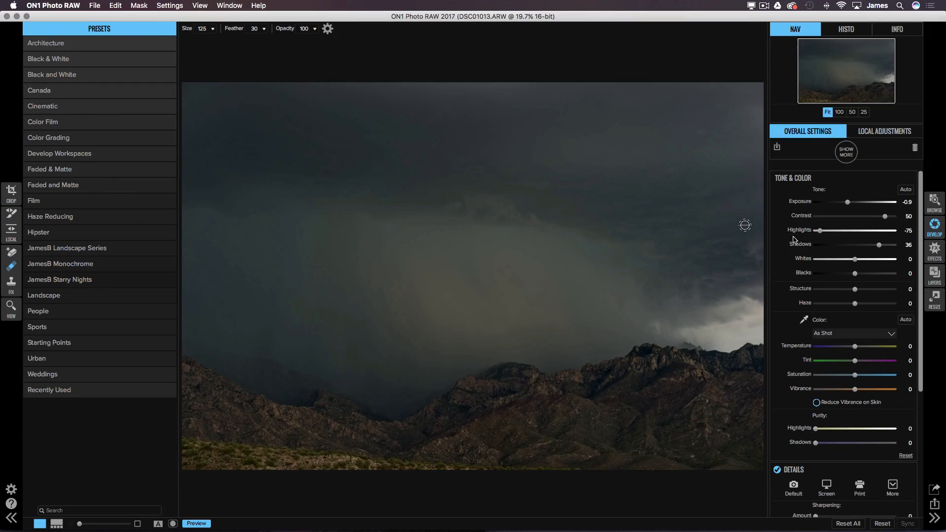
Step: Compare the photo with and without Lens Correction, and leave Lens Correction turned off
{"action": "left_click_drag", "start_coordinate": [918, 240], "coordinate": [918, 316]}
{"action": "scroll", "coordinate": [780, 366], "scroll_direction": "down", "scroll_amount": 5}
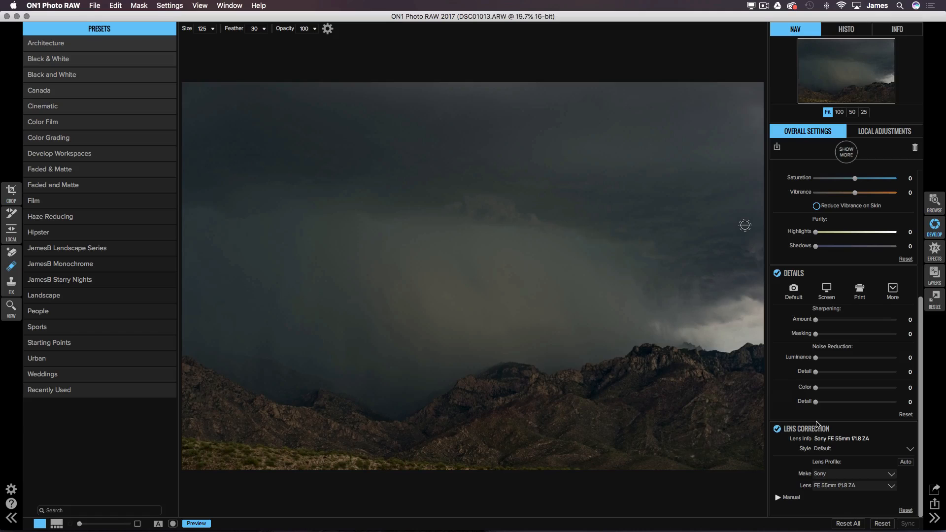
{"action": "left_click", "coordinate": [777, 429]}
{"action": "left_click", "coordinate": [777, 429]}
{"action": "left_click", "coordinate": [777, 429]}
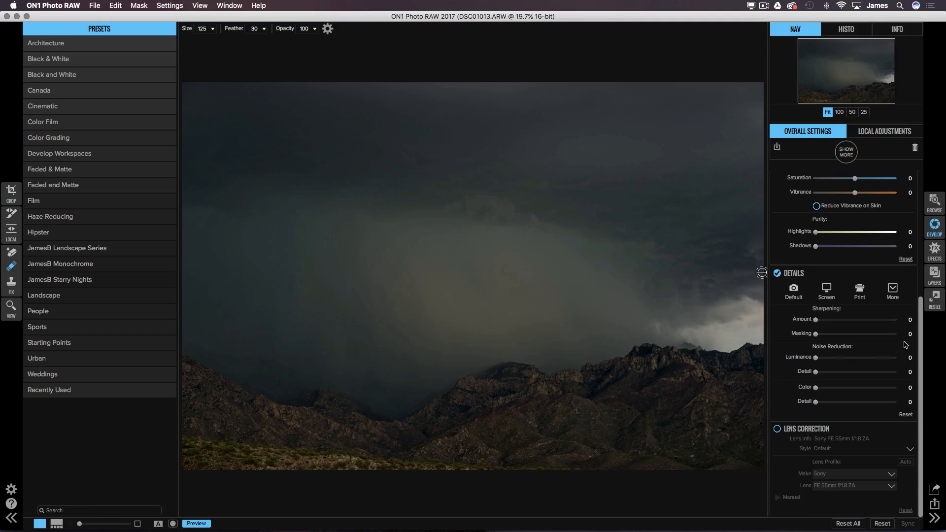
{"action": "left_click_drag", "start_coordinate": [920, 339], "coordinate": [920, 299]}
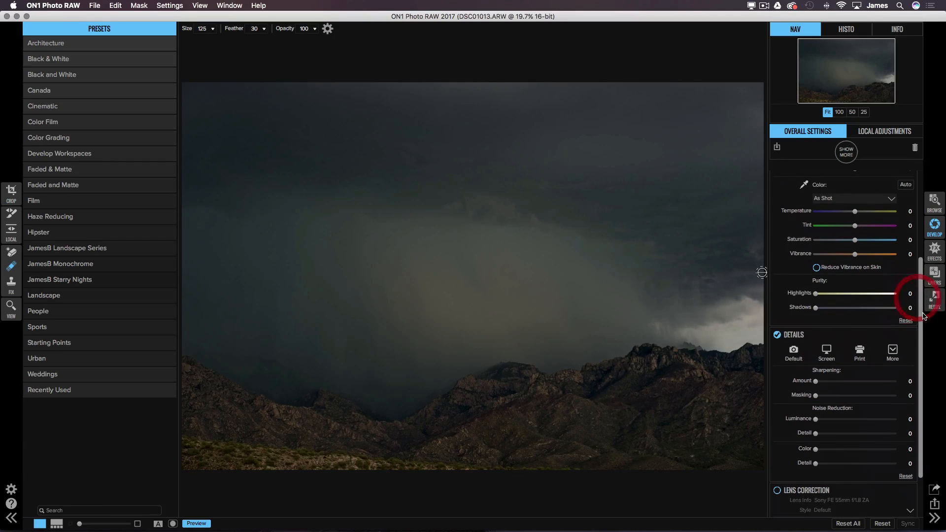
Step: Cool and enrich the base storm photo's color with Temperature -5, Saturation 3 and Vibrance 22
{"action": "scroll", "coordinate": [919, 313], "scroll_direction": "up", "scroll_amount": 5}
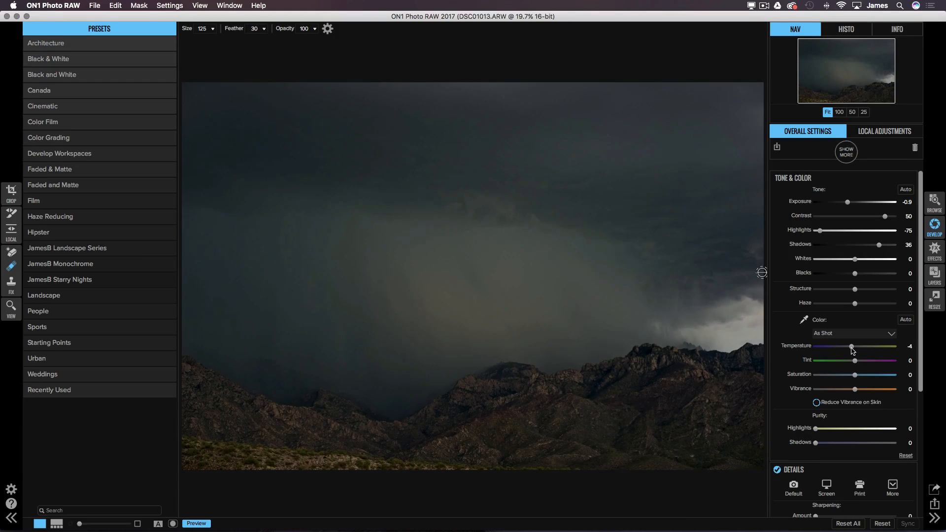
{"action": "left_click", "coordinate": [850, 347]}
{"action": "left_click", "coordinate": [856, 376]}
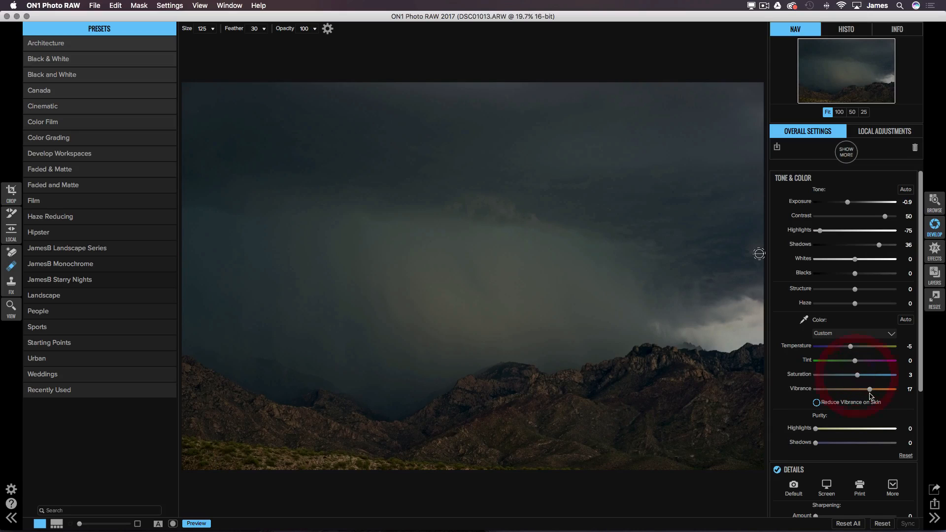
{"action": "left_click_drag", "start_coordinate": [872, 393], "coordinate": [873, 392]}
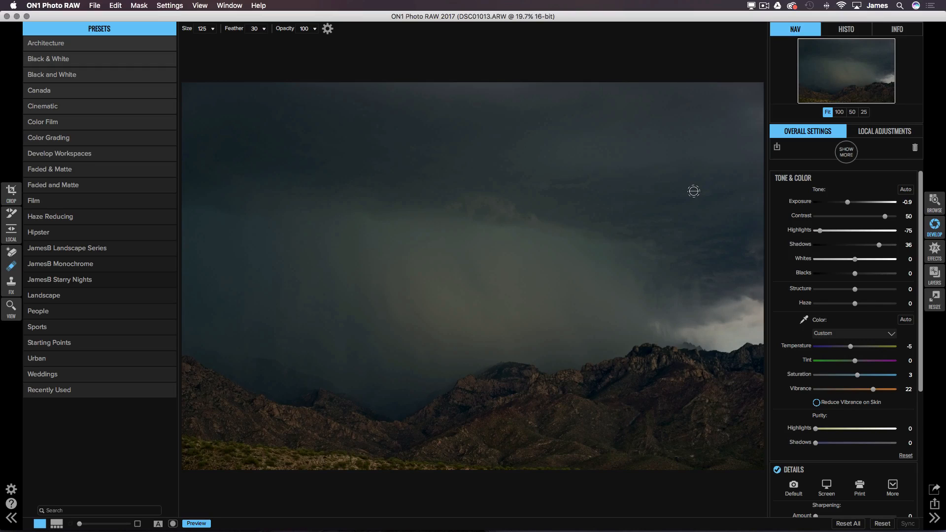
Step: Open the lightning photo DSC01036.ARW in Develop
{"action": "left_click", "coordinate": [939, 209]}
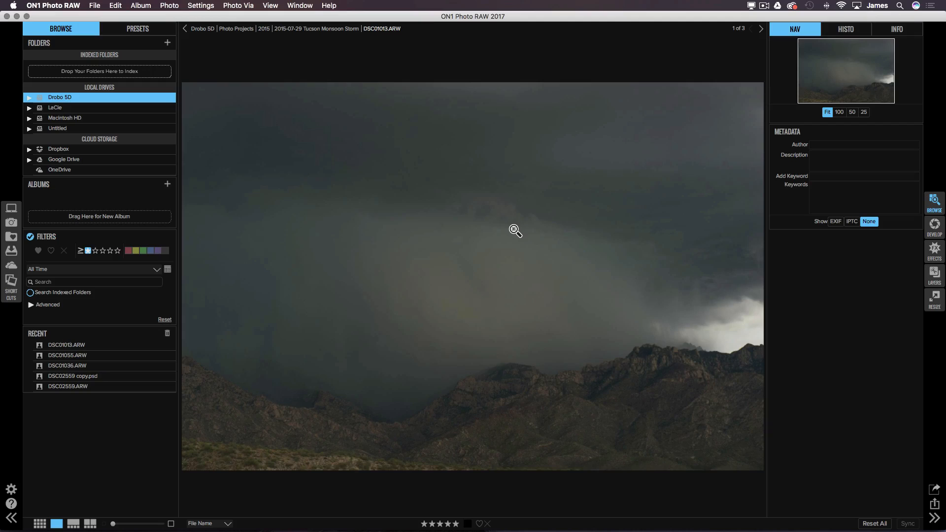
{"action": "key", "text": "Right"}
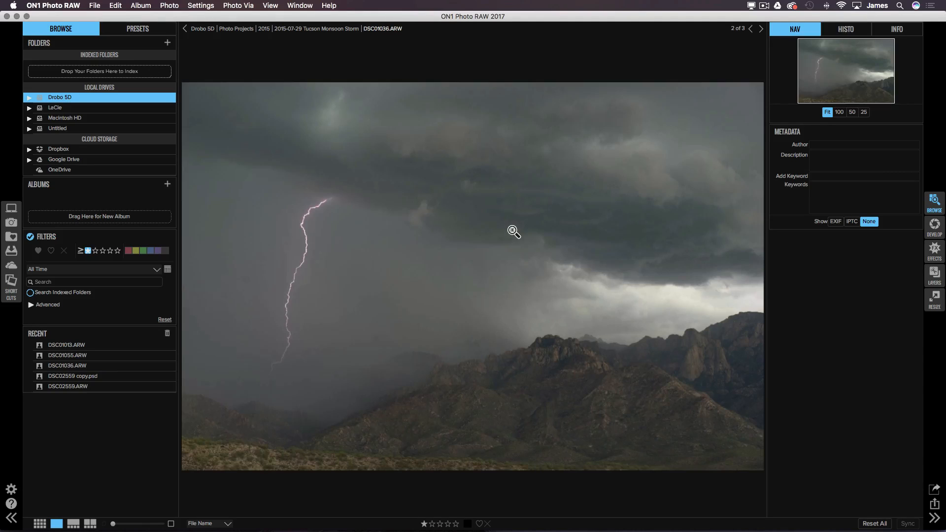
{"action": "left_click", "coordinate": [933, 224]}
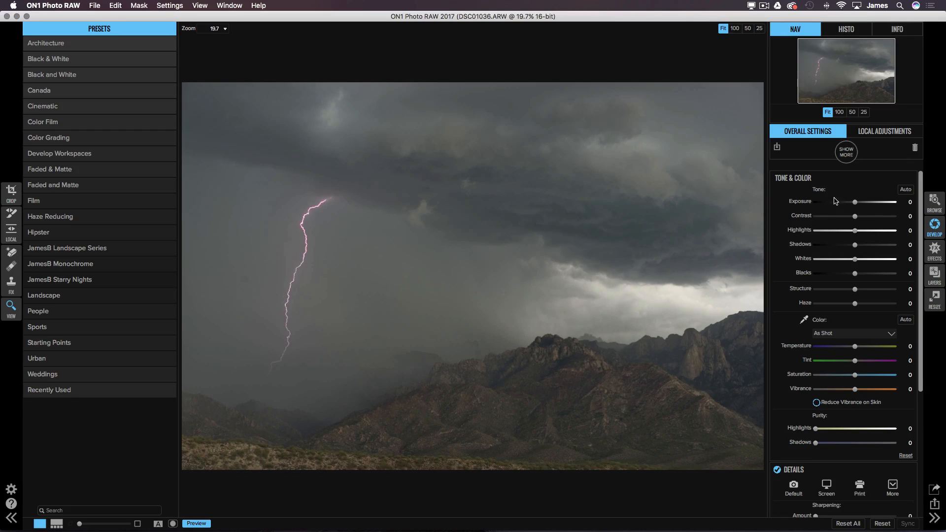
Step: Darken the scene around the lightning with Exposure -1.8, Contrast 40, Highlights 19 and Whites 65, and set Tint to 45
{"action": "left_click_drag", "start_coordinate": [855, 202], "coordinate": [836, 204]}
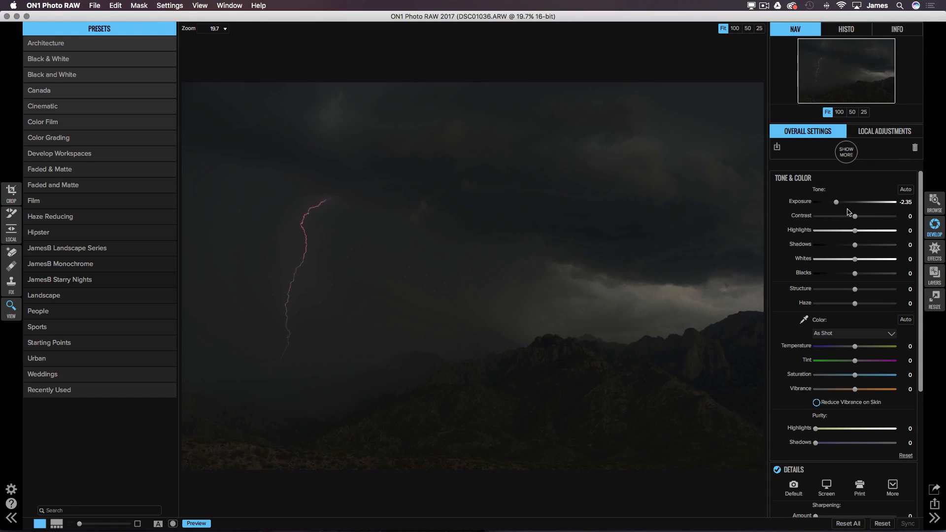
{"action": "left_click", "coordinate": [836, 202]}
{"action": "mouse_move", "coordinate": [893, 233]}
{"action": "left_mouse_down"}
{"action": "mouse_move", "coordinate": [835, 231]}
{"action": "mouse_move", "coordinate": [886, 232]}
{"action": "left_mouse_up"}
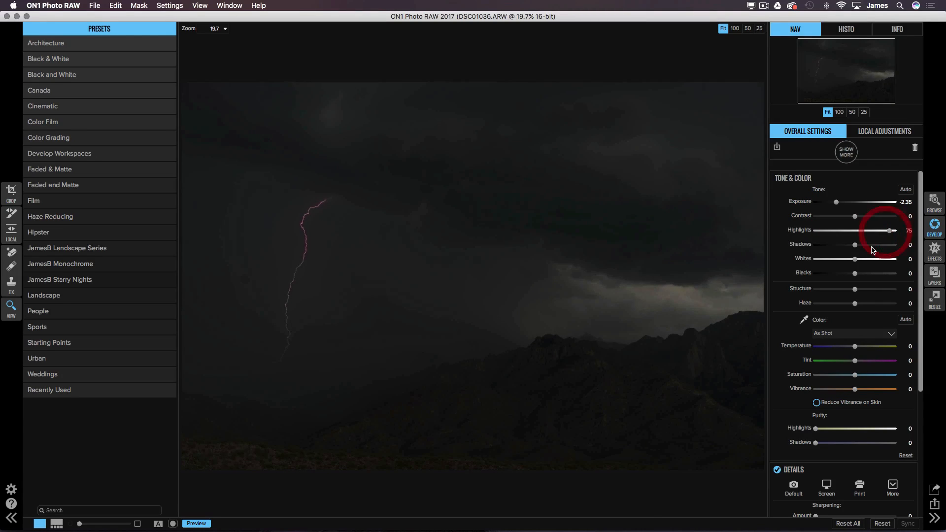
{"action": "left_click", "coordinate": [882, 259]}
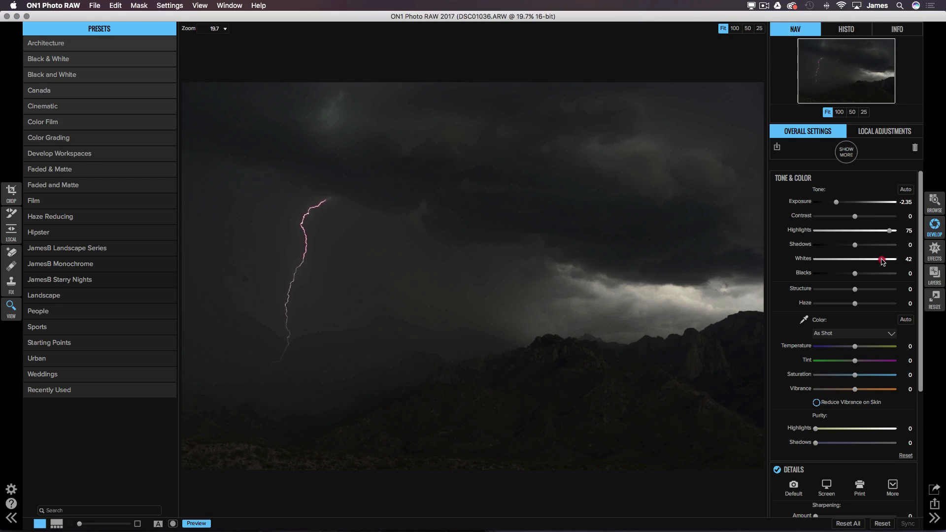
{"action": "left_click_drag", "start_coordinate": [883, 261], "coordinate": [885, 259]}
{"action": "left_click", "coordinate": [882, 217]}
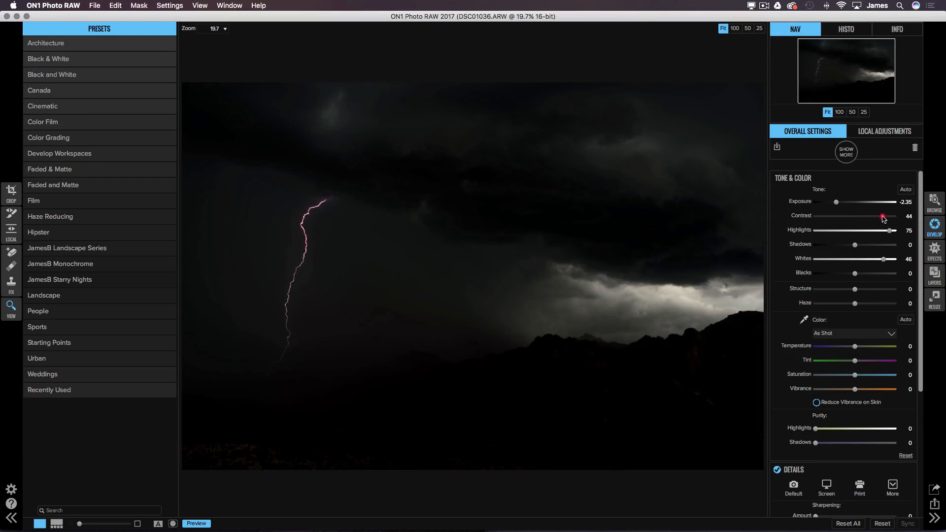
{"action": "left_click_drag", "start_coordinate": [836, 202], "coordinate": [843, 204]}
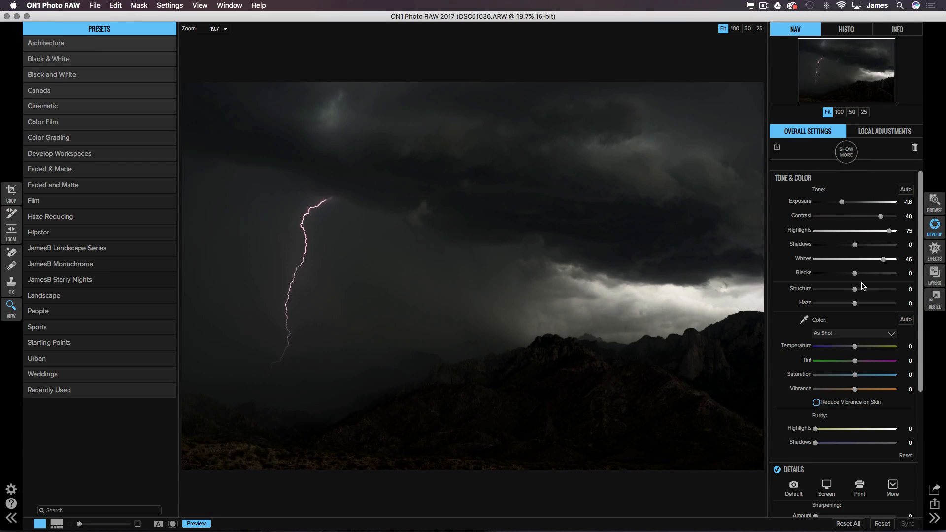
{"action": "left_click_drag", "start_coordinate": [887, 260], "coordinate": [887, 260]}
{"action": "mouse_move", "coordinate": [889, 230]}
{"action": "left_mouse_down"}
{"action": "mouse_move", "coordinate": [840, 232]}
{"action": "mouse_move", "coordinate": [871, 232]}
{"action": "left_mouse_up"}
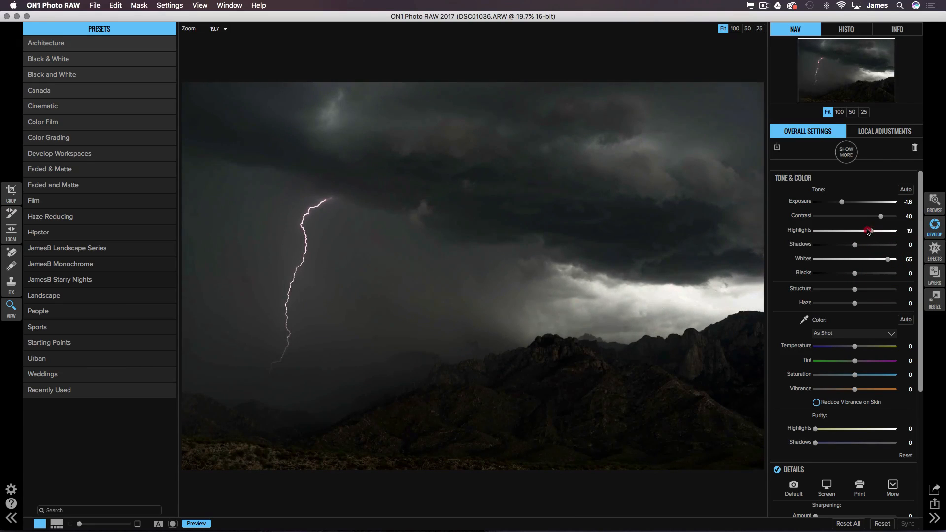
{"action": "left_click_drag", "start_coordinate": [841, 202], "coordinate": [850, 210]}
{"action": "left_click_drag", "start_coordinate": [855, 360], "coordinate": [873, 362]}
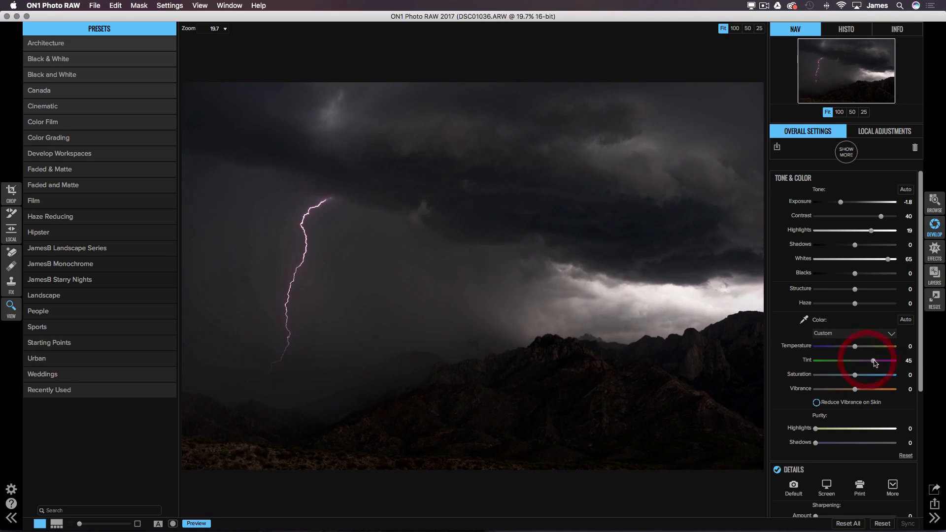
Step: Sync the develop settings of DSC01036.ARW to the other lightning photo, DSC01055.ARW
{"action": "left_click", "coordinate": [934, 202]}
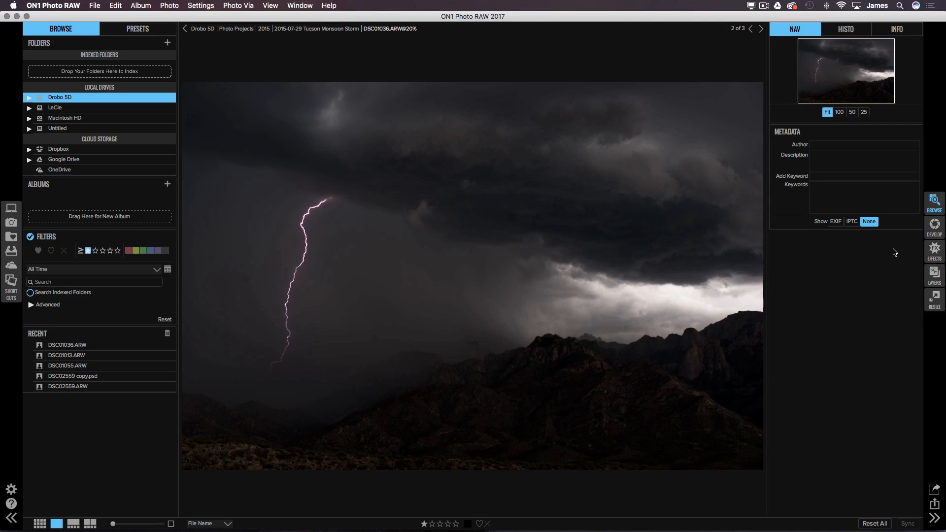
{"action": "key", "text": "Right"}
{"action": "left_click", "coordinate": [934, 228]}
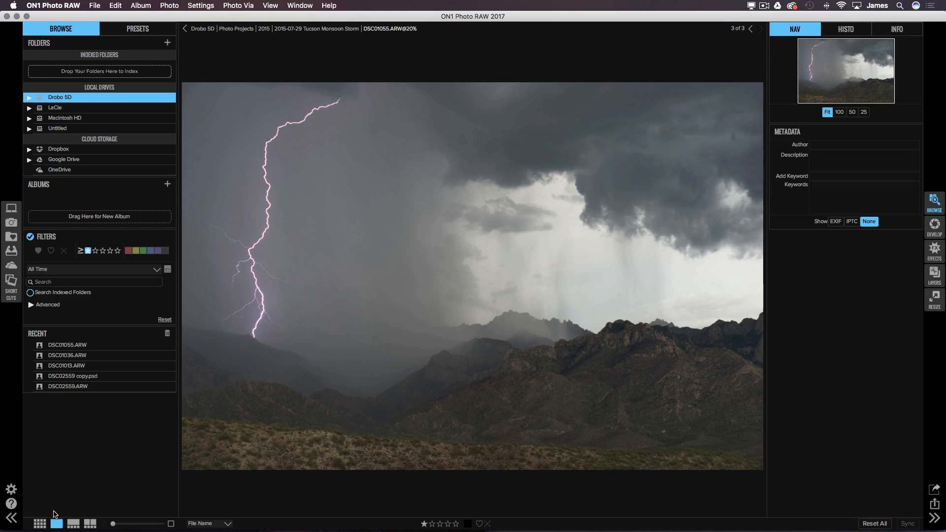
{"action": "left_click", "coordinate": [39, 524]}
{"action": "left_click", "coordinate": [414, 283]}
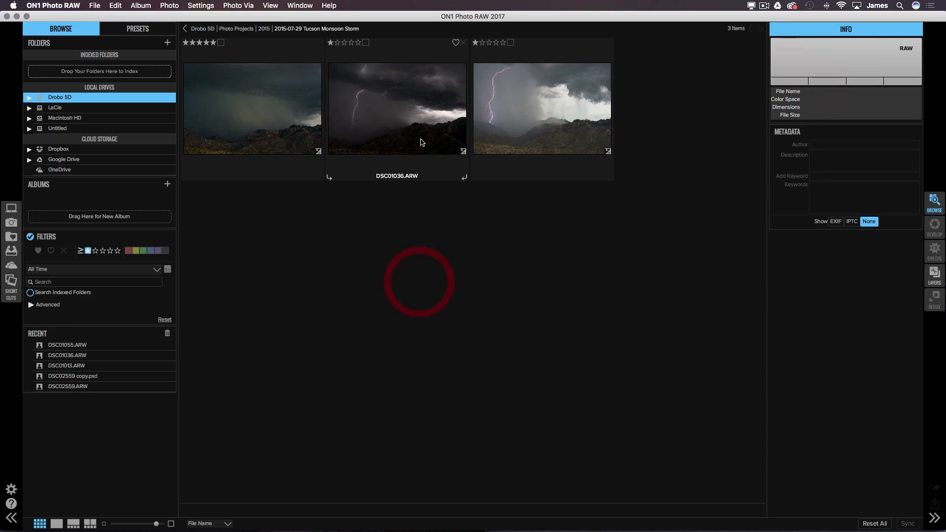
{"action": "left_click", "coordinate": [416, 131]}
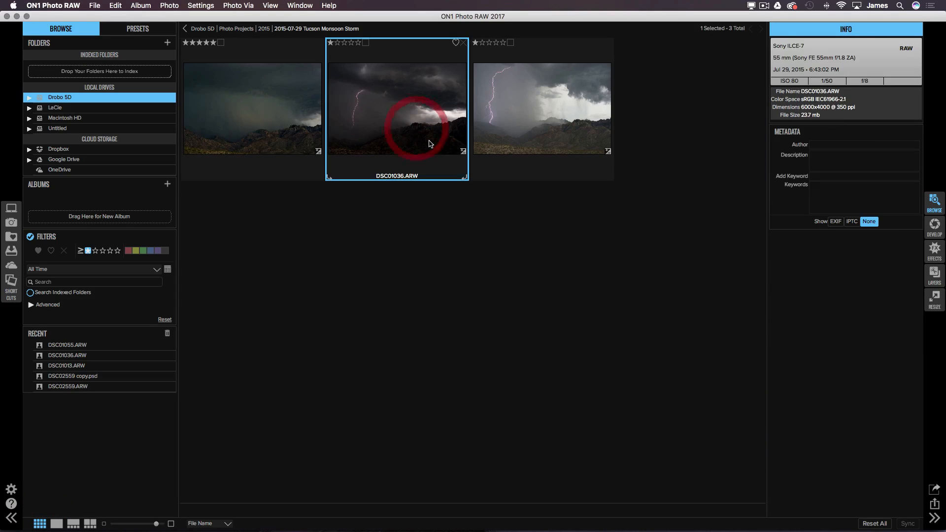
{"action": "left_click", "coordinate": [543, 125], "text": "super"}
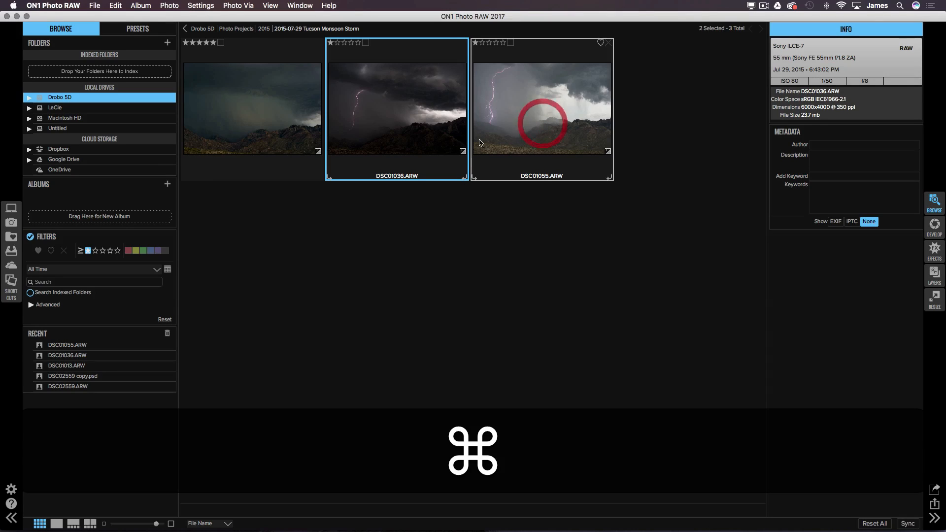
{"action": "left_click", "coordinate": [422, 132], "text": "ctrl"}
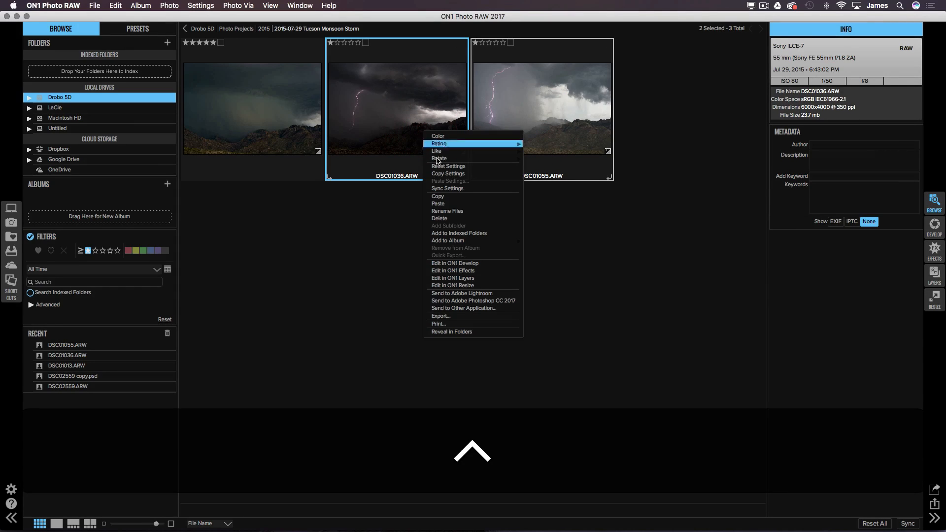
{"action": "left_click", "coordinate": [443, 187]}
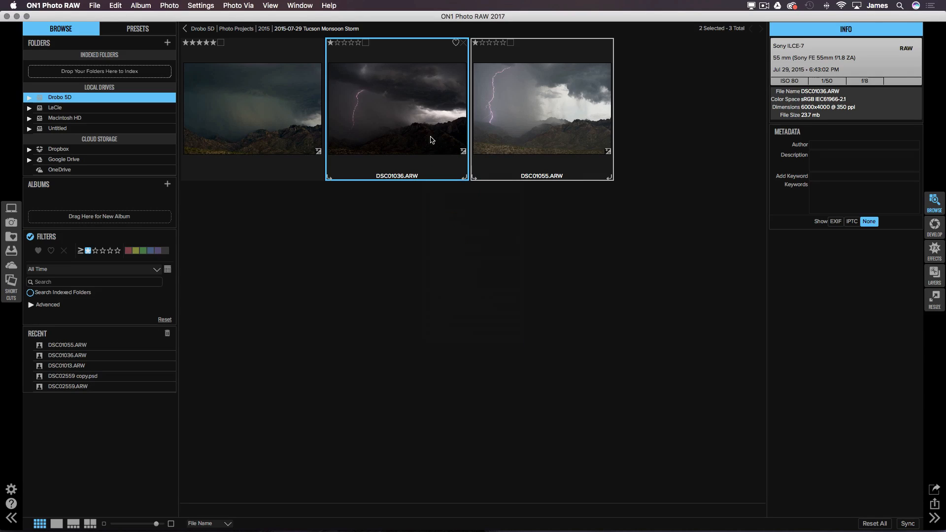
{"action": "left_click", "coordinate": [513, 212]}
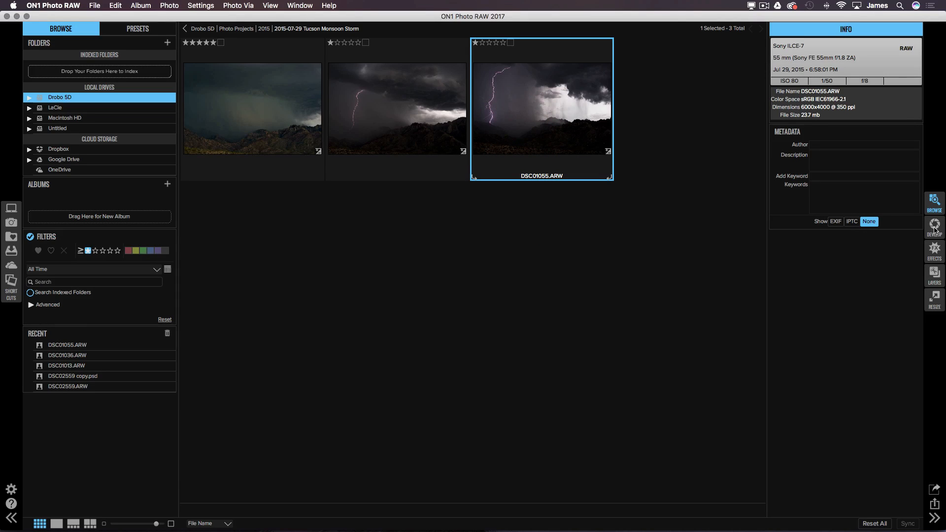
Step: Turn off Lens Correction for DSC01055.ARW in Develop and return to browsing the photos
{"action": "left_click", "coordinate": [934, 227]}
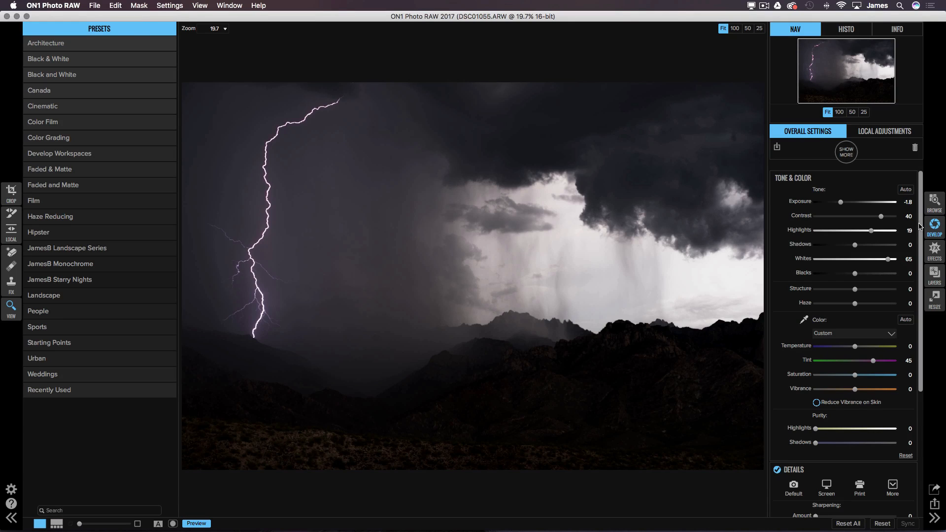
{"action": "left_click_drag", "start_coordinate": [919, 226], "coordinate": [921, 355]}
{"action": "left_click", "coordinate": [777, 429]}
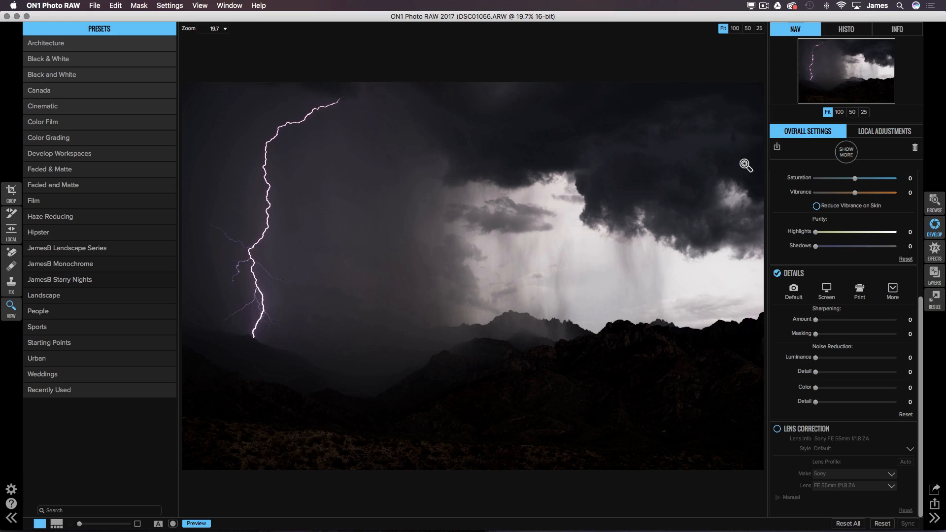
{"action": "left_click", "coordinate": [934, 202]}
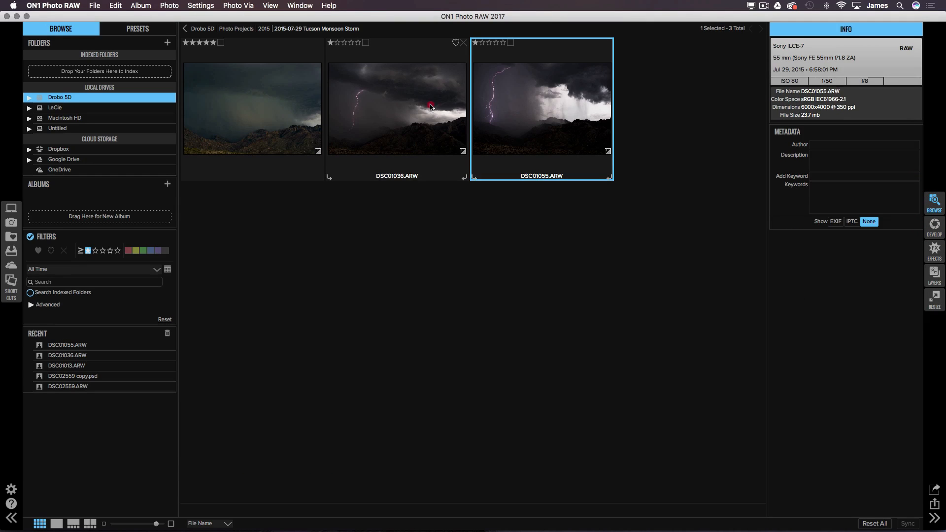
Step: Turn off Lens Correction for DSC01036.ARW as well and return to the photo thumbnails
{"action": "double_click", "coordinate": [430, 106]}
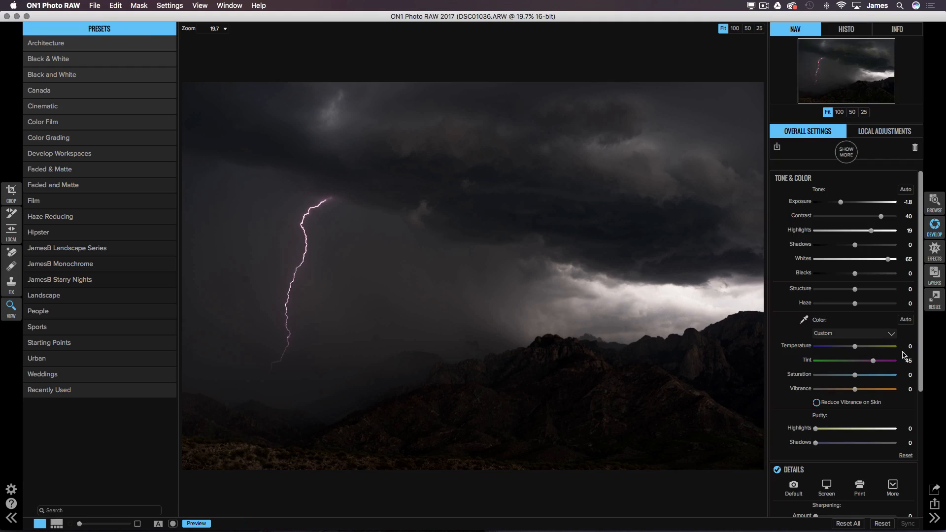
{"action": "scroll", "coordinate": [916, 432], "scroll_direction": "down", "scroll_amount": 3}
{"action": "left_click_drag", "start_coordinate": [914, 430], "coordinate": [915, 433]}
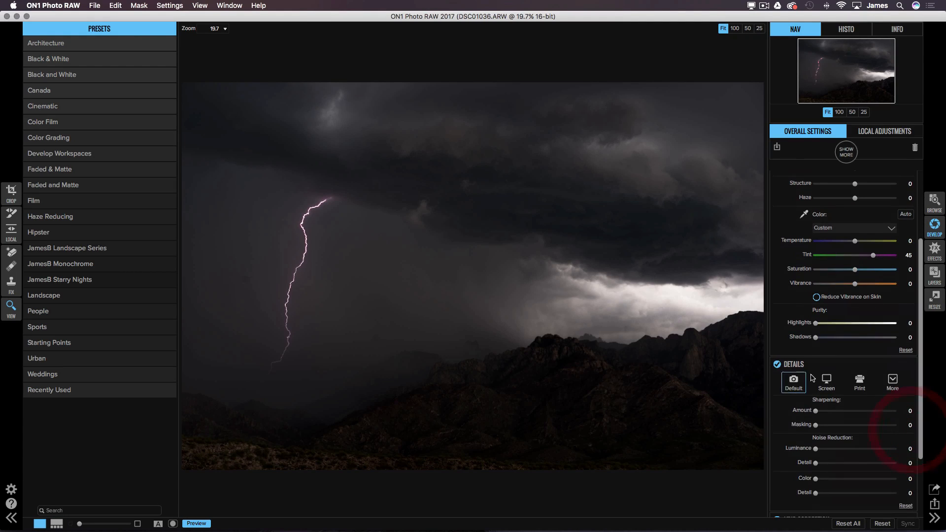
{"action": "left_click_drag", "start_coordinate": [917, 351], "coordinate": [918, 380]}
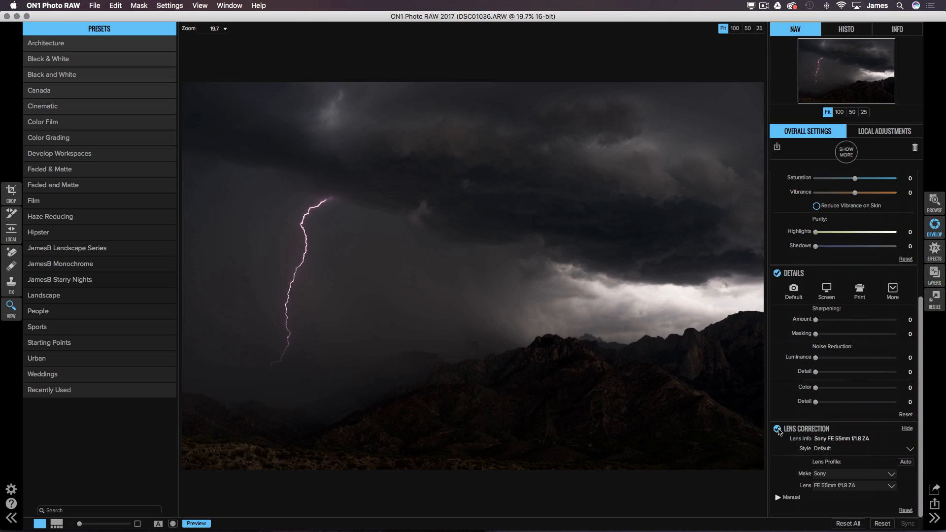
{"action": "left_click", "coordinate": [777, 429]}
{"action": "left_click", "coordinate": [935, 202]}
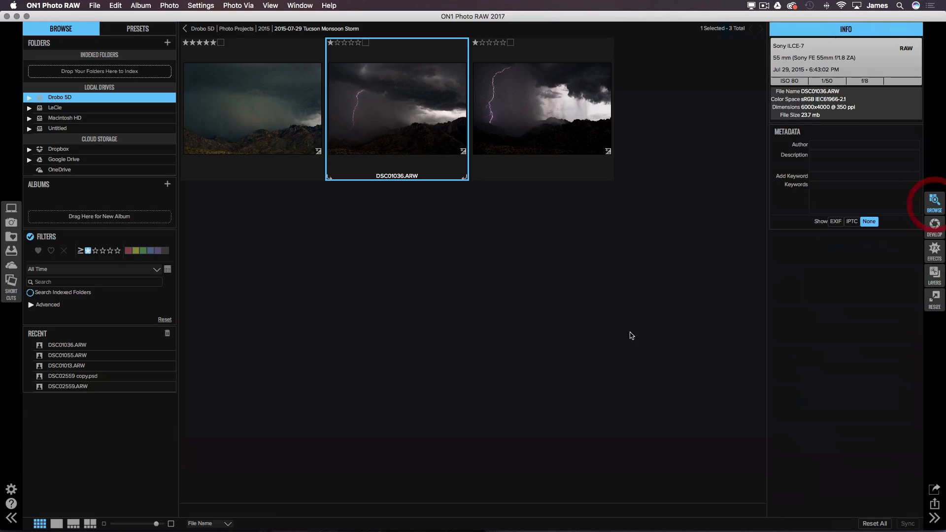
Step: Select the three developed photos DSC01013.ARW, DSC01036.ARW and DSC01055.ARW and send them to Layers, adding them as layers
{"action": "left_click", "coordinate": [466, 270]}
{"action": "left_click", "coordinate": [270, 125]}
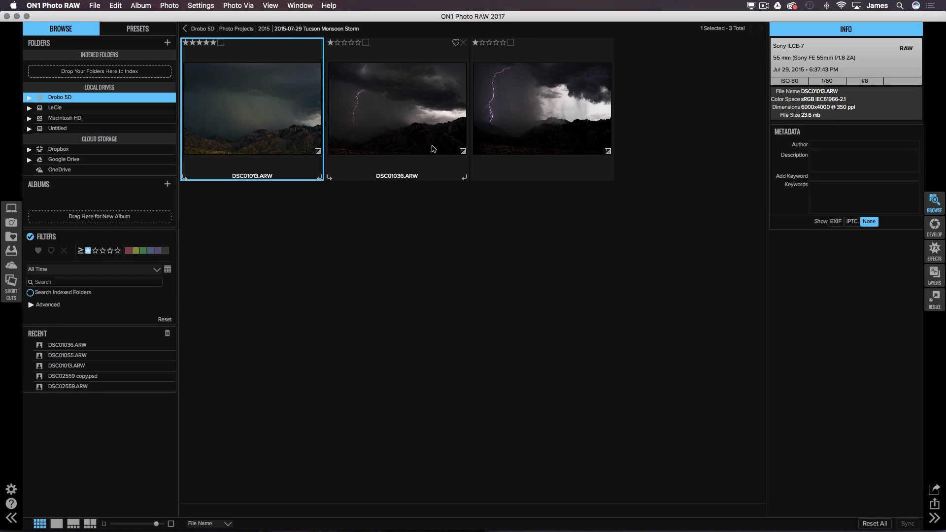
{"action": "left_click", "coordinate": [542, 114], "text": "shift"}
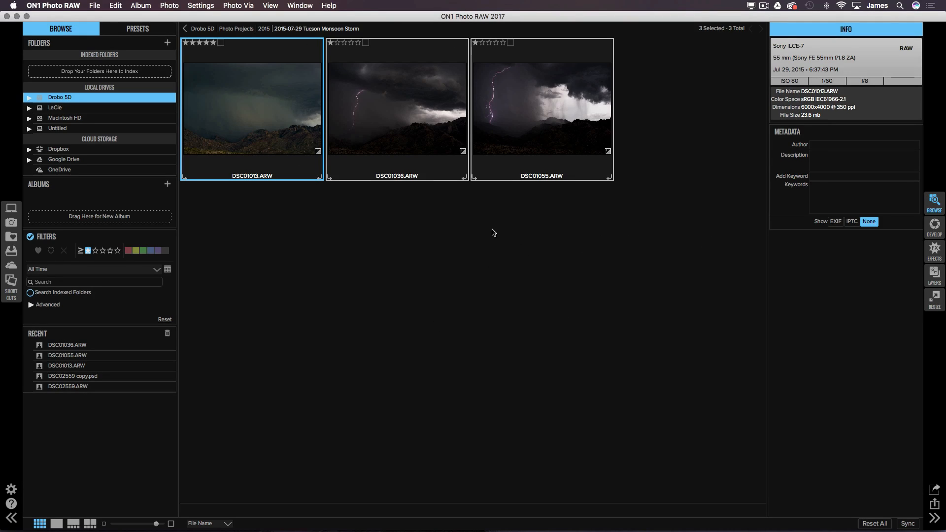
{"action": "left_click", "coordinate": [452, 212]}
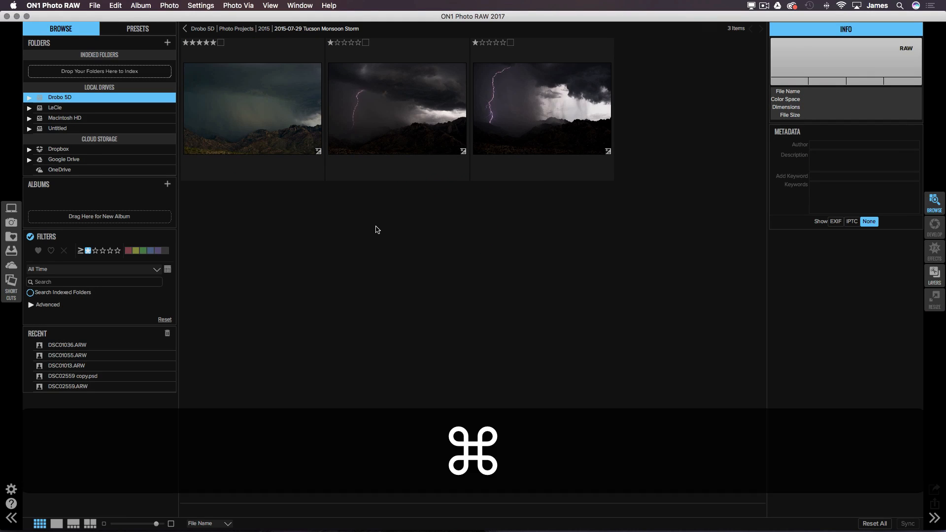
{"action": "key", "text": "super+a"}
{"action": "left_click", "coordinate": [363, 223]}
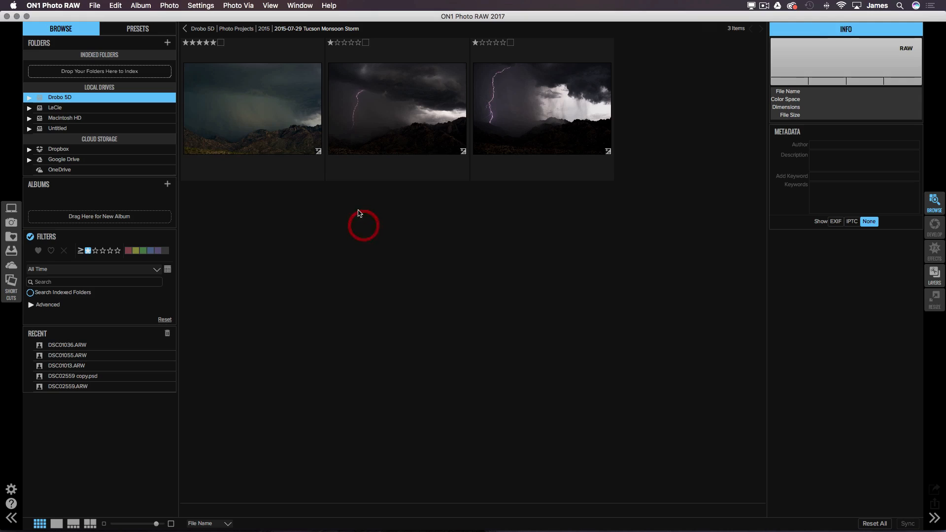
{"action": "left_click", "coordinate": [550, 129], "text": "shift"}
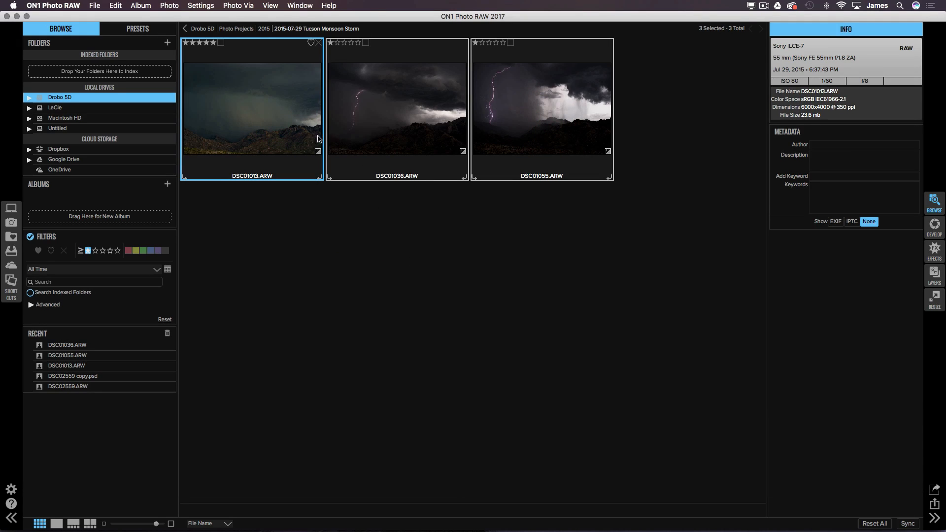
{"action": "left_click", "coordinate": [935, 277]}
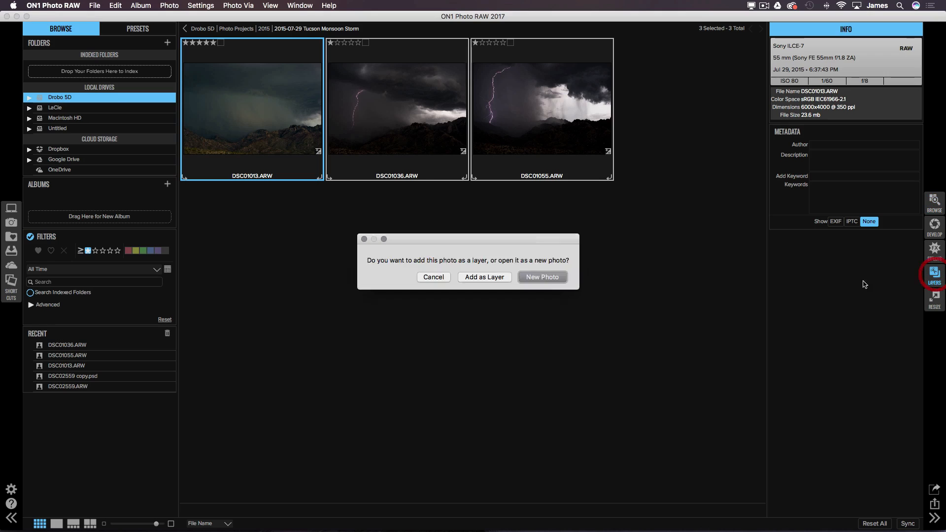
{"action": "left_click", "coordinate": [485, 278]}
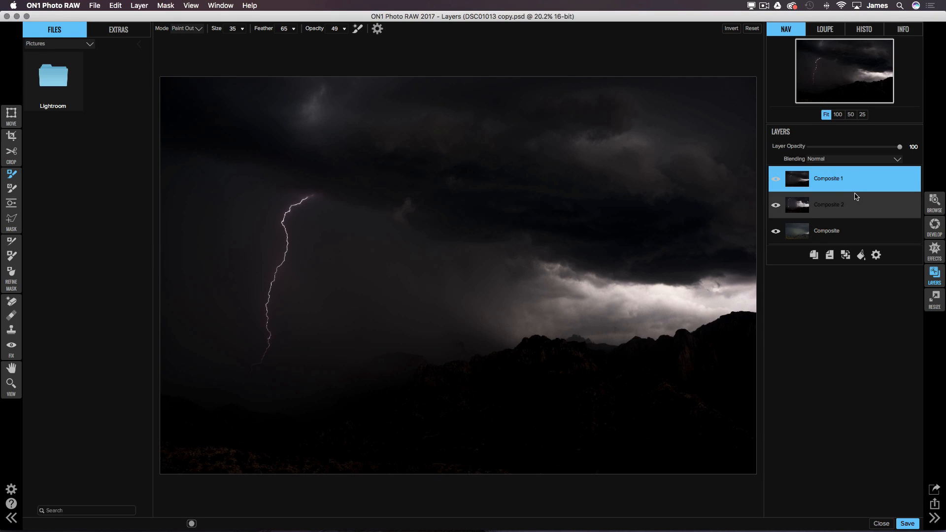
Step: Hide the Composite 1 layer, keep Composite 2 visible, and set Composite 2's blending mode to Lighten
{"action": "left_click", "coordinate": [781, 179]}
{"action": "left_click", "coordinate": [775, 205]}
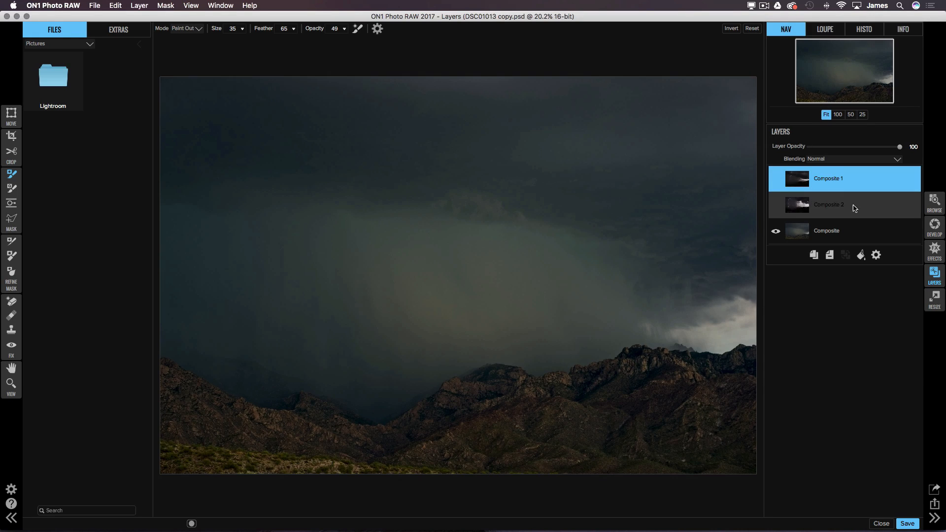
{"action": "left_click", "coordinate": [775, 206]}
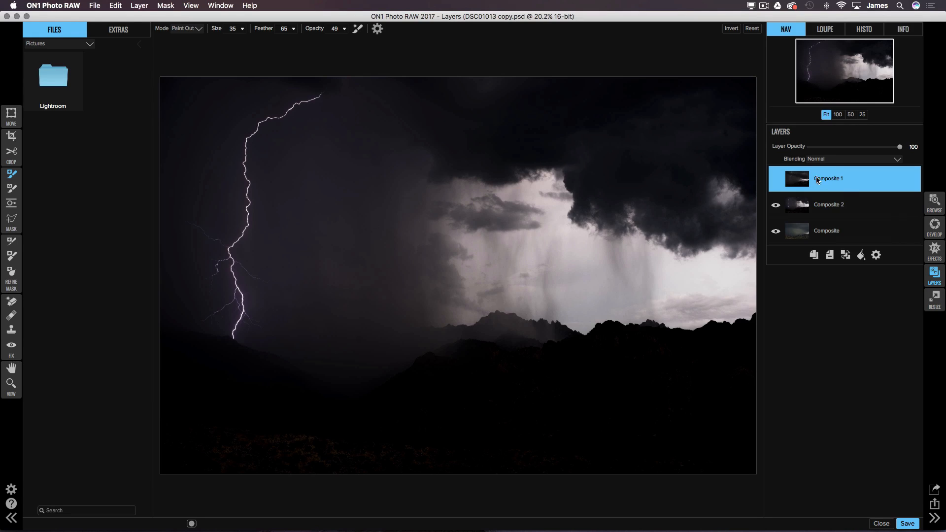
{"action": "left_click", "coordinate": [856, 206]}
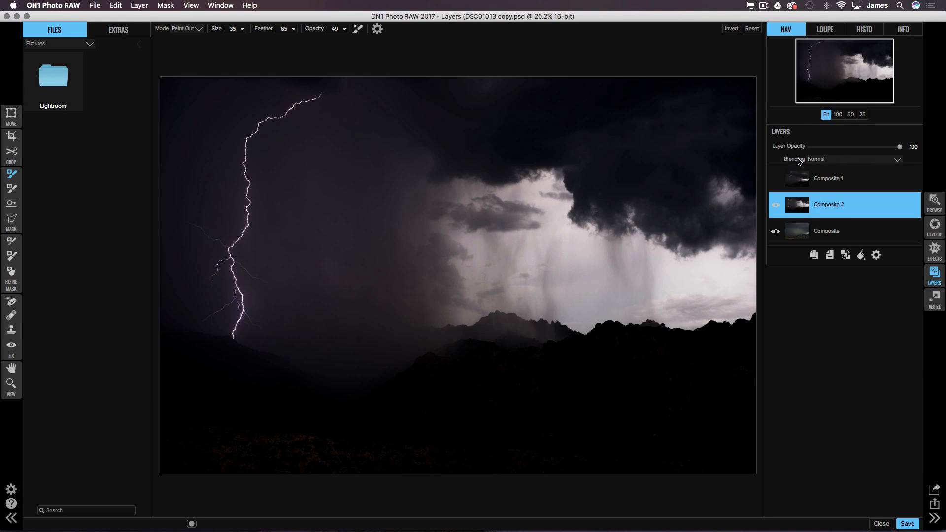
{"action": "left_click", "coordinate": [897, 161]}
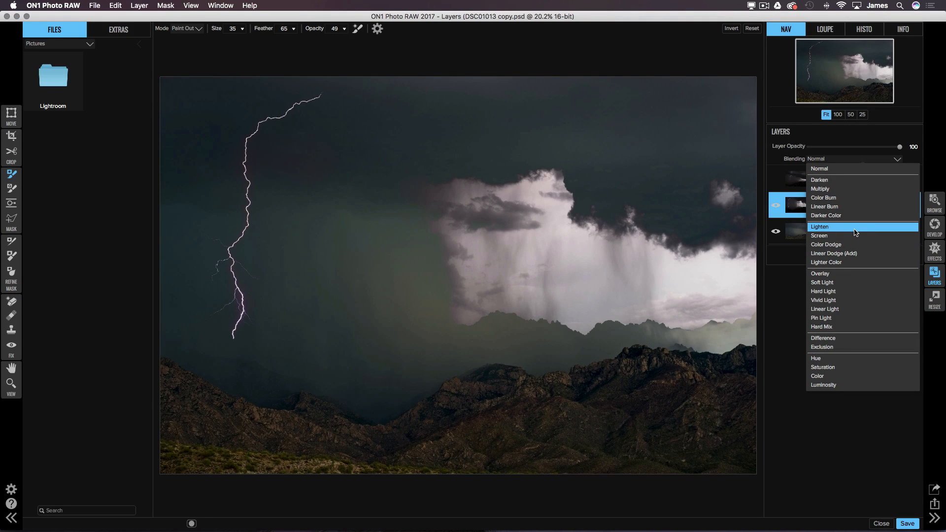
{"action": "left_click", "coordinate": [854, 231]}
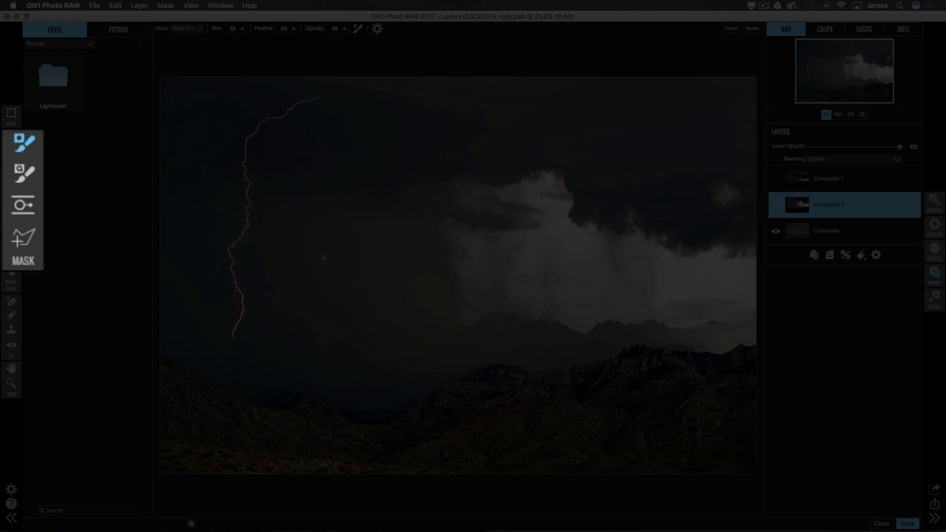
Step: Enlarge the masking brush to 300 and hide the whole Composite 2 layer with an inverted, fully black mask
{"action": "key", "text": "bracketright"}
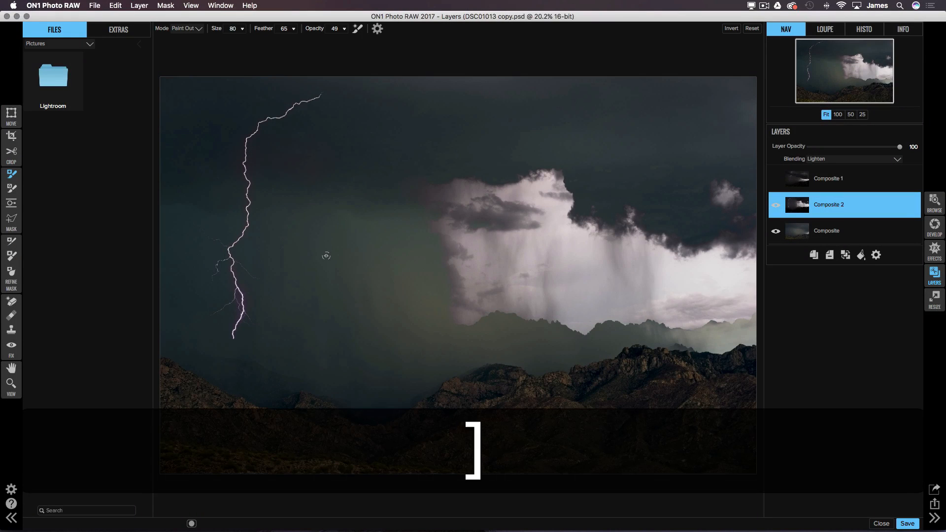
{"action": "key", "text": "bracketright"}
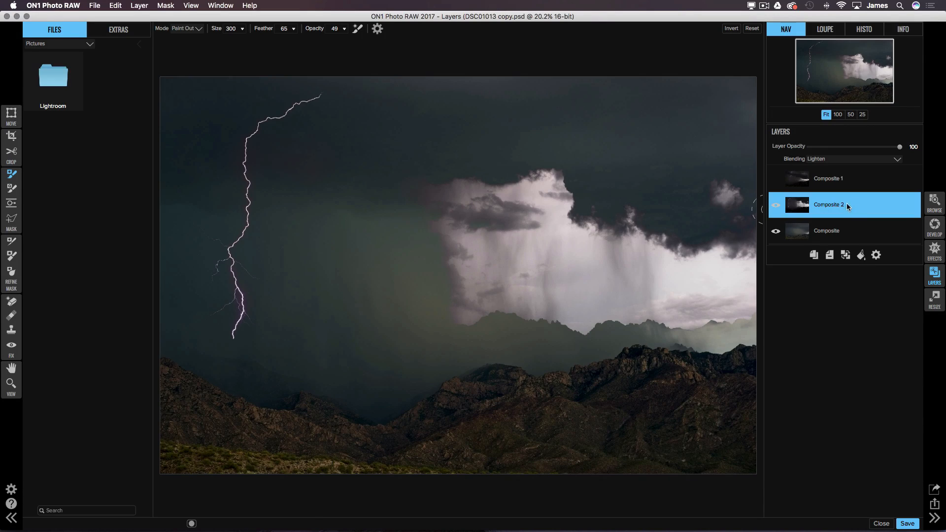
{"action": "key", "text": "super+i"}
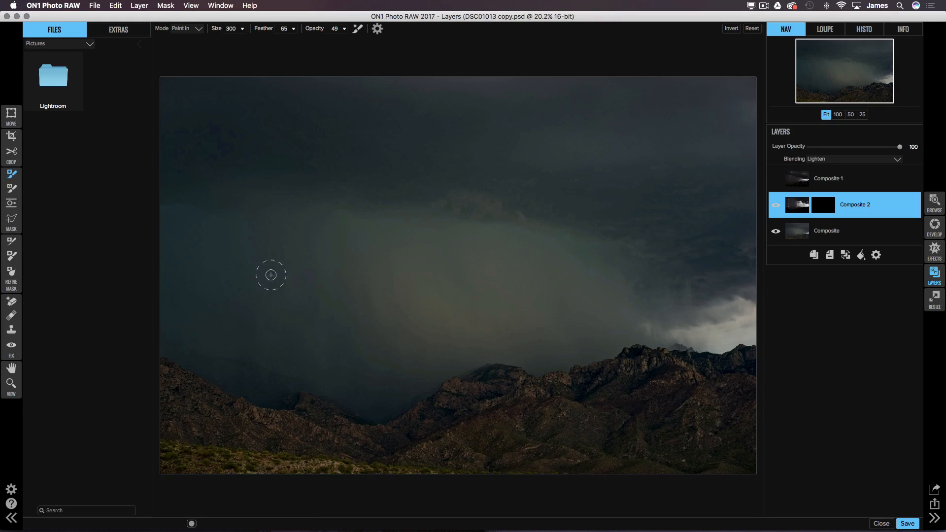
Step: Paint the entire lightning bolt and its branches back in on Composite 2's mask at 100 opacity, reducing the brush feather to 30
{"action": "mouse_move", "coordinate": [230, 247]}
{"action": "left_mouse_down"}
{"action": "mouse_move", "coordinate": [263, 246]}
{"action": "mouse_move", "coordinate": [220, 253]}
{"action": "mouse_move", "coordinate": [229, 242]}
{"action": "mouse_move", "coordinate": [229, 263]}
{"action": "left_mouse_up"}
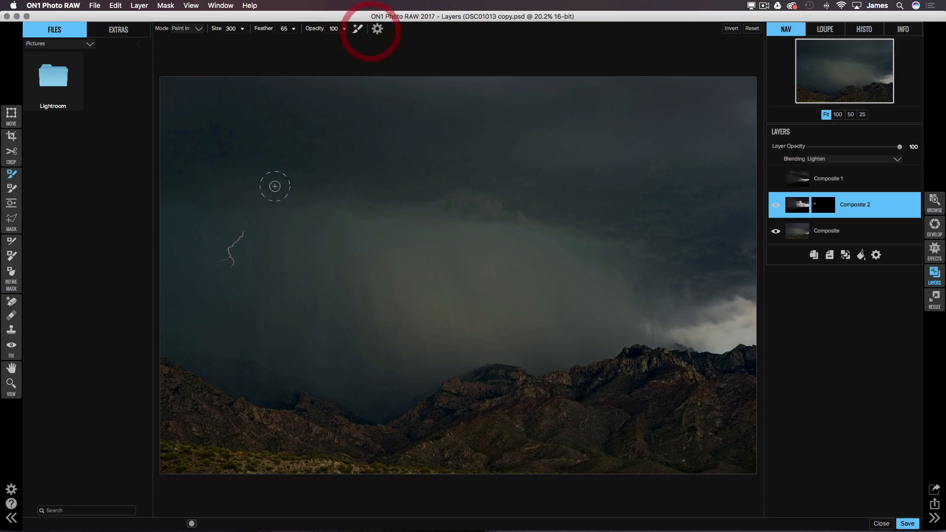
{"action": "mouse_move", "coordinate": [224, 253]}
{"action": "left_mouse_down"}
{"action": "mouse_move", "coordinate": [211, 239]}
{"action": "mouse_move", "coordinate": [239, 266]}
{"action": "left_mouse_up"}
{"action": "left_click_drag", "start_coordinate": [249, 224], "coordinate": [248, 213]}
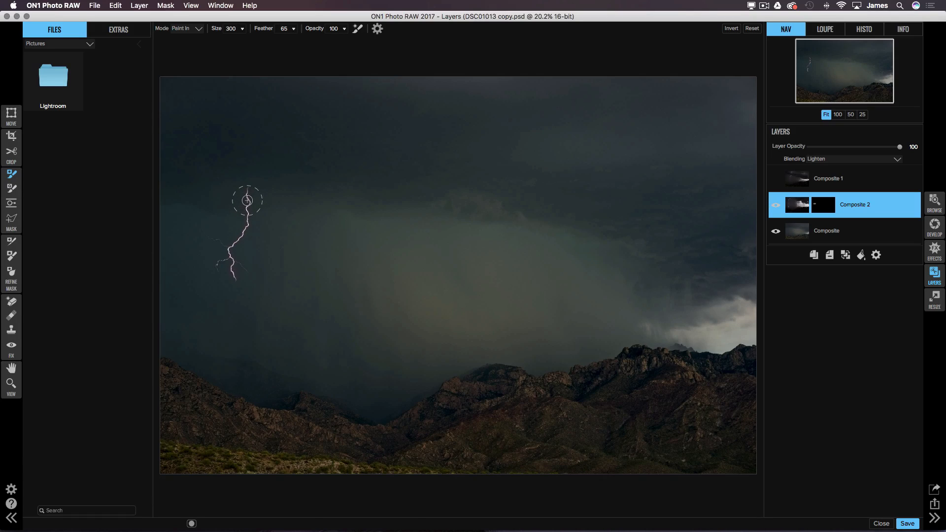
{"action": "left_click_drag", "start_coordinate": [248, 203], "coordinate": [245, 214]}
{"action": "key", "text": "shift+bracketleft"}
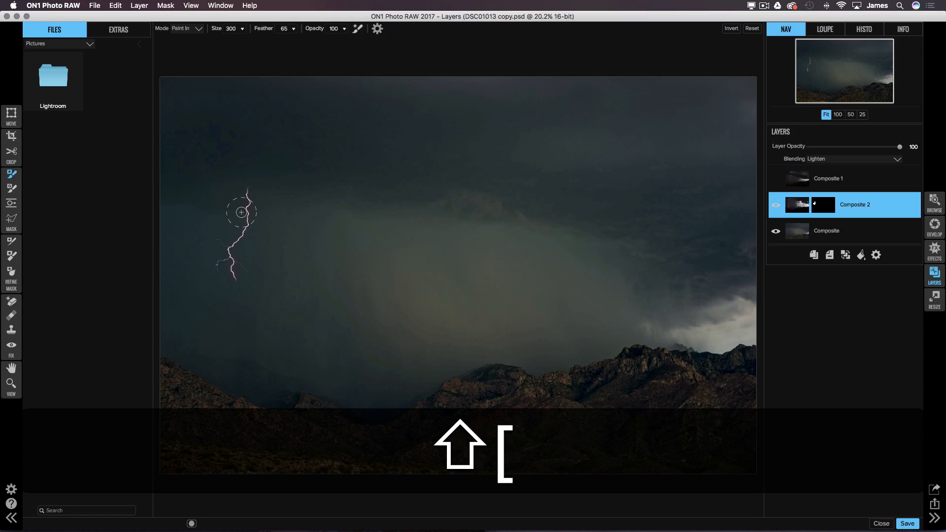
{"action": "key", "text": "shift+bracketleft"}
{"action": "mouse_move", "coordinate": [242, 216]}
{"action": "left_mouse_down"}
{"action": "mouse_move", "coordinate": [247, 141]}
{"action": "mouse_move", "coordinate": [270, 116]}
{"action": "mouse_move", "coordinate": [323, 93]}
{"action": "mouse_move", "coordinate": [265, 116]}
{"action": "left_mouse_up"}
{"action": "mouse_move", "coordinate": [203, 231]}
{"action": "left_mouse_down"}
{"action": "mouse_move", "coordinate": [221, 259]}
{"action": "mouse_move", "coordinate": [207, 277]}
{"action": "mouse_move", "coordinate": [230, 267]}
{"action": "mouse_move", "coordinate": [264, 281]}
{"action": "mouse_move", "coordinate": [234, 281]}
{"action": "mouse_move", "coordinate": [237, 298]}
{"action": "mouse_move", "coordinate": [214, 313]}
{"action": "mouse_move", "coordinate": [247, 316]}
{"action": "mouse_move", "coordinate": [245, 306]}
{"action": "mouse_move", "coordinate": [232, 346]}
{"action": "mouse_move", "coordinate": [241, 301]}
{"action": "mouse_move", "coordinate": [214, 315]}
{"action": "mouse_move", "coordinate": [257, 327]}
{"action": "mouse_move", "coordinate": [227, 271]}
{"action": "left_mouse_up"}
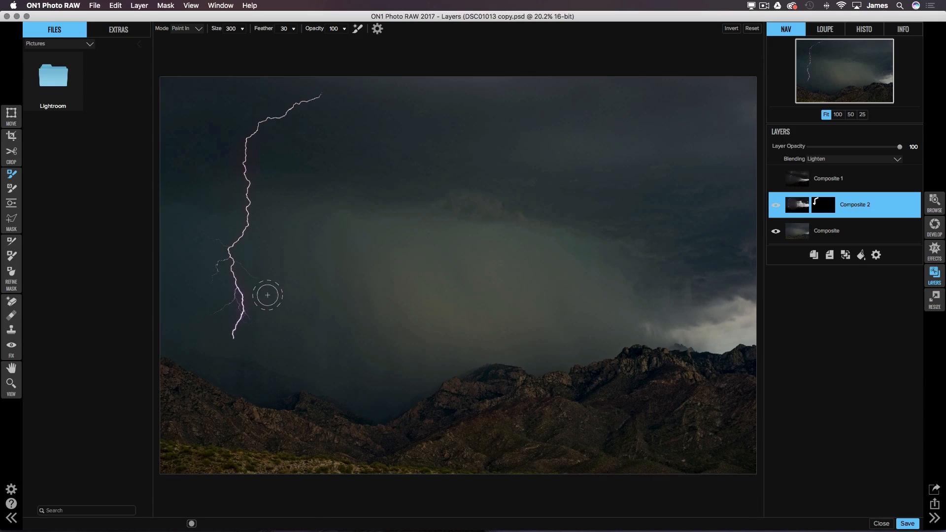
{"action": "left_click", "coordinate": [217, 276]}
Step: Paint out the glow around the lower half of the Composite 2 bolt with a size 90 brush at 34 opacity
{"action": "key", "text": "super+equal"}
{"action": "key", "text": "super+equal"}
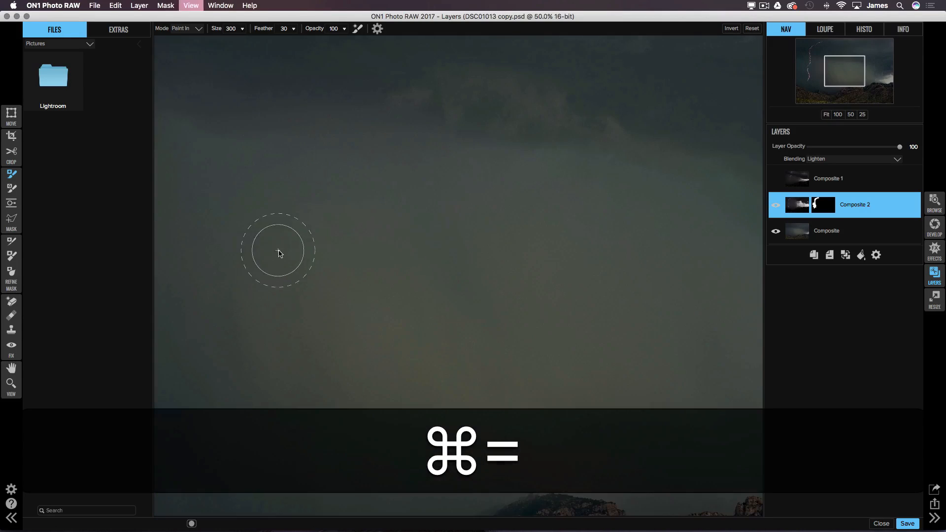
{"action": "left_click_drag", "start_coordinate": [847, 74], "coordinate": [815, 80]}
{"action": "key", "text": "bracketleft"}
{"action": "key", "text": "bracketleft"}
{"action": "key", "text": "bracketleft"}
{"action": "key", "text": "bracketleft"}
{"action": "key", "text": "bracketleft"}
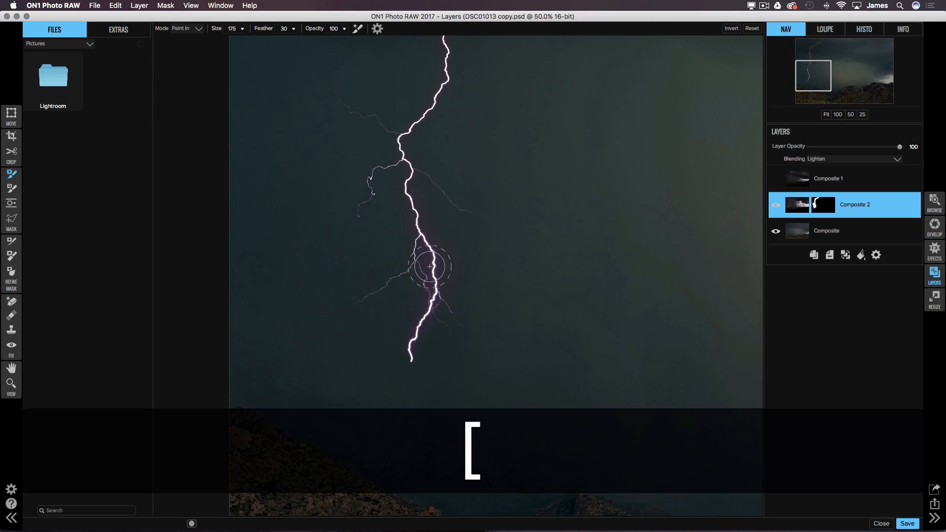
{"action": "key", "text": "bracketright"}
{"action": "key", "text": "bracketleft"}
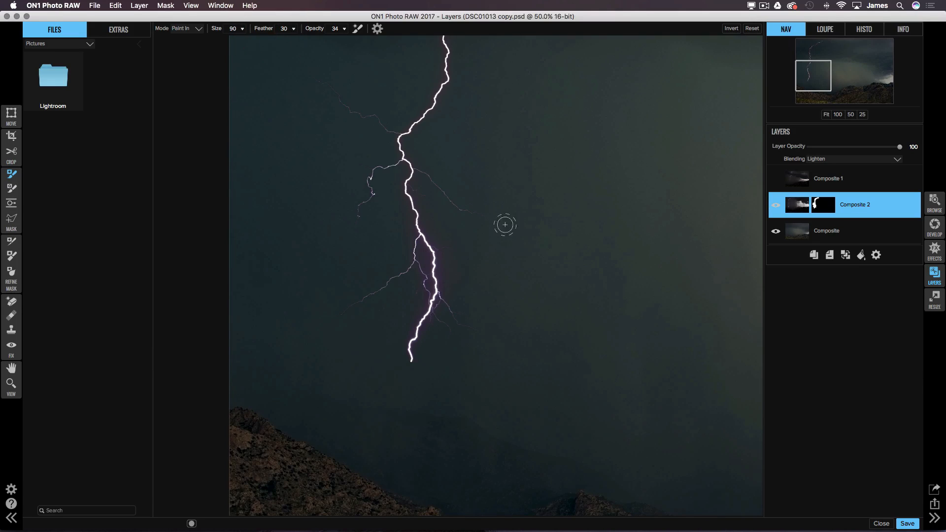
{"action": "key", "text": "x"}
{"action": "left_click", "coordinate": [456, 281]}
{"action": "mouse_move", "coordinate": [456, 277]}
{"action": "left_mouse_down"}
{"action": "mouse_move", "coordinate": [449, 284]}
{"action": "mouse_move", "coordinate": [452, 247]}
{"action": "mouse_move", "coordinate": [449, 278]}
{"action": "left_mouse_up"}
{"action": "mouse_move", "coordinate": [444, 229]}
{"action": "left_mouse_down"}
{"action": "mouse_move", "coordinate": [451, 268]}
{"action": "mouse_move", "coordinate": [450, 220]}
{"action": "mouse_move", "coordinate": [433, 219]}
{"action": "mouse_move", "coordinate": [425, 198]}
{"action": "mouse_move", "coordinate": [445, 240]}
{"action": "left_mouse_up"}
{"action": "mouse_move", "coordinate": [443, 233]}
{"action": "left_mouse_down"}
{"action": "mouse_move", "coordinate": [432, 224]}
{"action": "mouse_move", "coordinate": [447, 233]}
{"action": "left_mouse_up"}
{"action": "mouse_move", "coordinate": [465, 191]}
{"action": "left_mouse_down"}
{"action": "mouse_move", "coordinate": [488, 198]}
{"action": "mouse_move", "coordinate": [496, 232]}
{"action": "mouse_move", "coordinate": [480, 197]}
{"action": "left_mouse_up"}
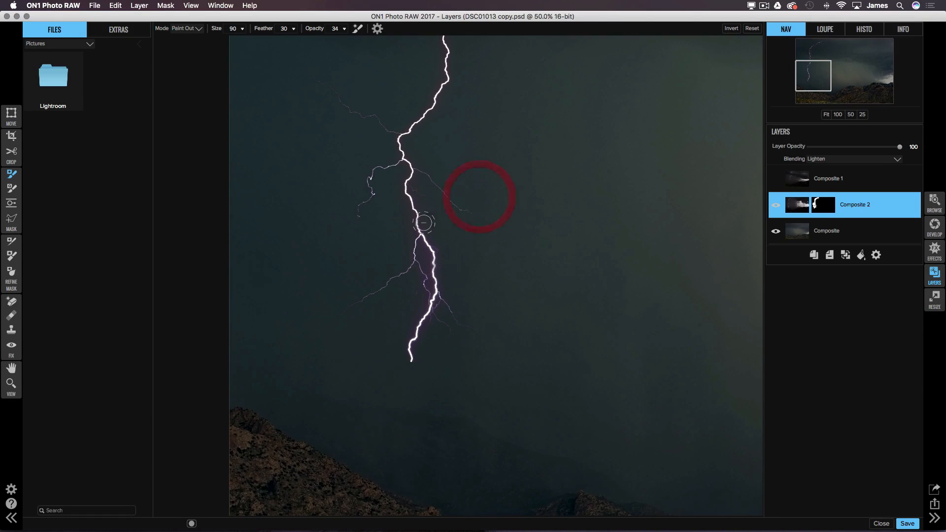
{"action": "left_click_drag", "start_coordinate": [403, 217], "coordinate": [395, 249]}
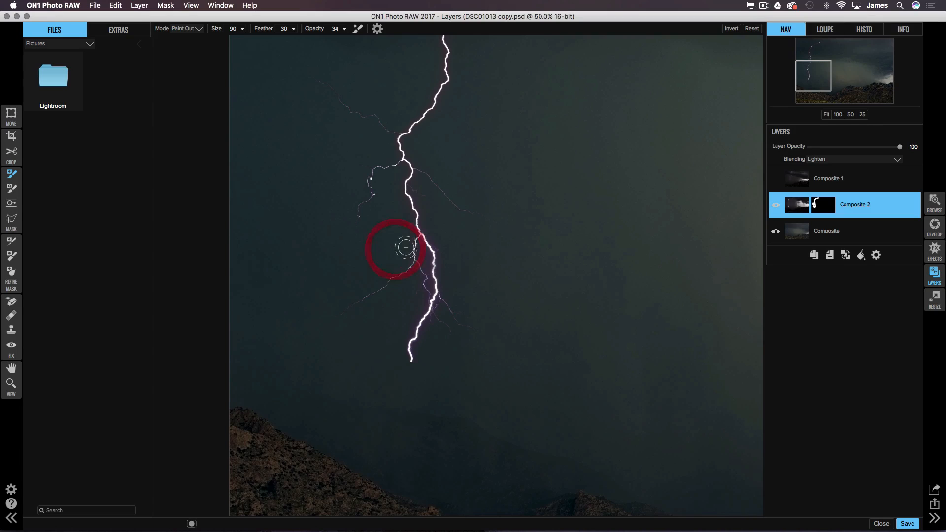
{"action": "mouse_move", "coordinate": [413, 298]}
{"action": "left_mouse_down"}
{"action": "mouse_move", "coordinate": [400, 335]}
{"action": "mouse_move", "coordinate": [436, 327]}
{"action": "mouse_move", "coordinate": [412, 284]}
{"action": "left_mouse_up"}
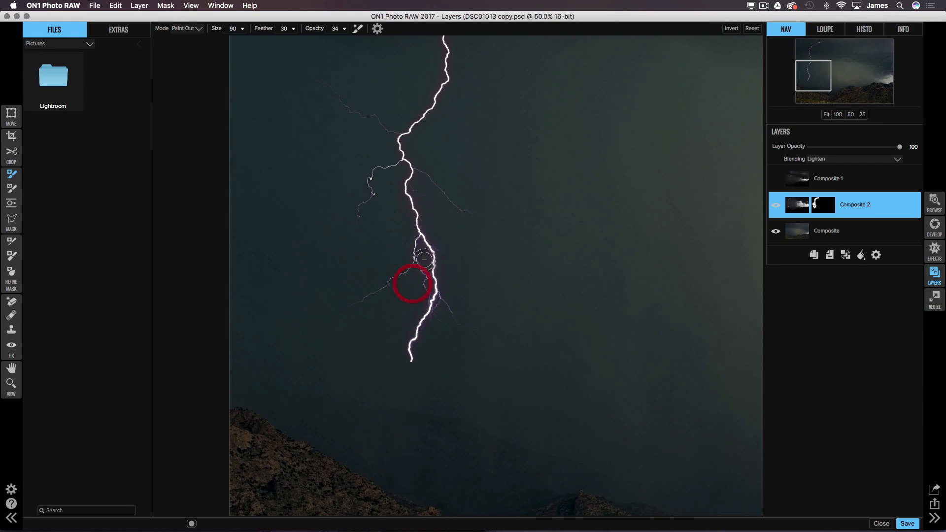
Step: Reduce the brush to 50 and paint out the remaining glow between the bolt and its small lower branches
{"action": "key", "text": "bracketleft"}
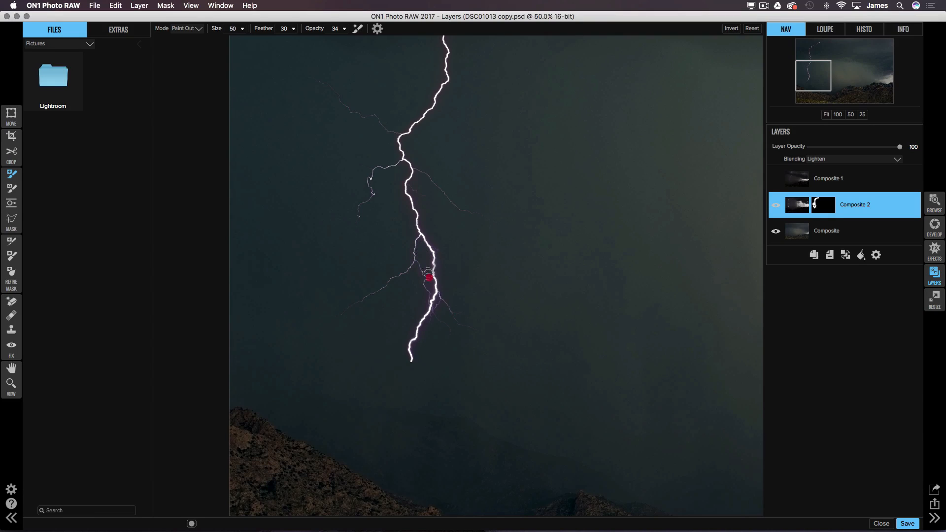
{"action": "mouse_move", "coordinate": [432, 293]}
{"action": "left_mouse_down"}
{"action": "mouse_move", "coordinate": [437, 318]}
{"action": "mouse_move", "coordinate": [425, 328]}
{"action": "mouse_move", "coordinate": [443, 292]}
{"action": "left_mouse_up"}
{"action": "left_click", "coordinate": [413, 186]}
Step: Enlarge the brush to 200 and paint out the glow on both sides of the bolt's upper half, finishing with brush size 125
{"action": "key", "text": "space"}
{"action": "left_click_drag", "start_coordinate": [432, 148], "coordinate": [420, 332]}
{"action": "left_click_drag", "start_coordinate": [445, 237], "coordinate": [453, 325]}
{"action": "left_click_drag", "start_coordinate": [451, 214], "coordinate": [439, 249]}
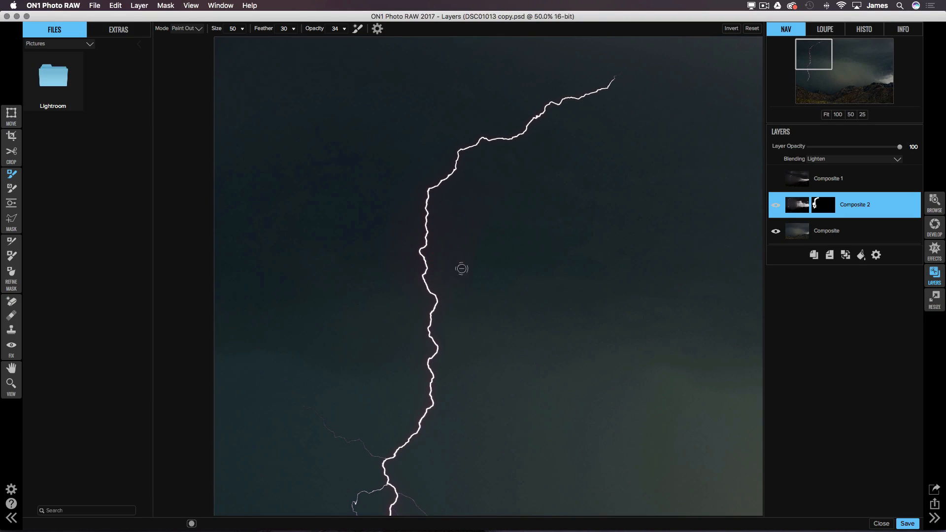
{"action": "key", "text": "bracketright"}
{"action": "key", "text": "bracketright"}
{"action": "key", "text": "bracketright"}
{"action": "key", "text": "bracketright"}
{"action": "key", "text": "bracketright"}
{"action": "key", "text": "bracketright"}
{"action": "key", "text": "bracketright"}
{"action": "key", "text": "bracketright"}
{"action": "key", "text": "bracketright"}
{"action": "mouse_move", "coordinate": [461, 273]}
{"action": "left_mouse_down"}
{"action": "mouse_move", "coordinate": [469, 229]}
{"action": "mouse_move", "coordinate": [517, 178]}
{"action": "mouse_move", "coordinate": [471, 229]}
{"action": "left_mouse_up"}
{"action": "mouse_move", "coordinate": [459, 294]}
{"action": "left_mouse_down"}
{"action": "mouse_move", "coordinate": [468, 201]}
{"action": "mouse_move", "coordinate": [449, 277]}
{"action": "mouse_move", "coordinate": [459, 224]}
{"action": "mouse_move", "coordinate": [459, 239]}
{"action": "mouse_move", "coordinate": [481, 186]}
{"action": "left_mouse_up"}
{"action": "mouse_move", "coordinate": [457, 270]}
{"action": "left_mouse_down"}
{"action": "mouse_move", "coordinate": [519, 171]}
{"action": "mouse_move", "coordinate": [517, 216]}
{"action": "mouse_move", "coordinate": [528, 196]}
{"action": "mouse_move", "coordinate": [516, 193]}
{"action": "mouse_move", "coordinate": [442, 284]}
{"action": "left_mouse_up"}
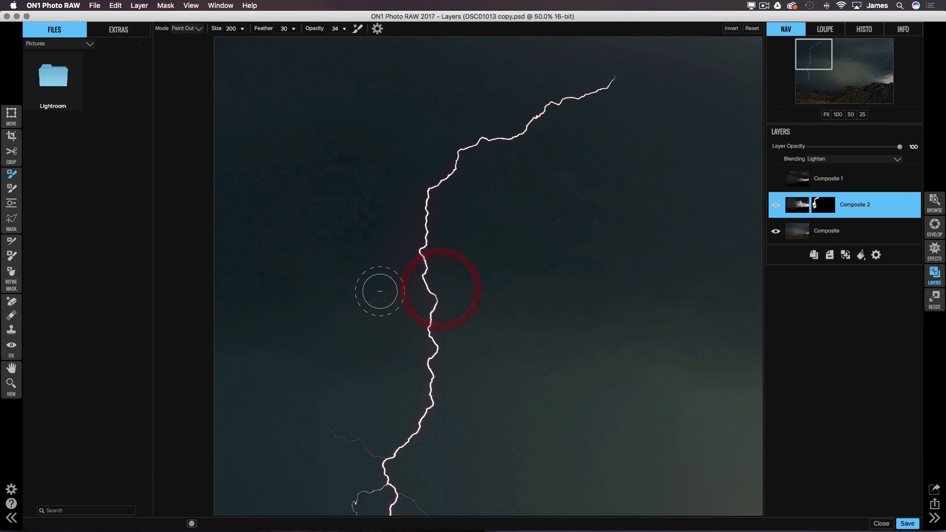
{"action": "mouse_move", "coordinate": [398, 187]}
{"action": "left_mouse_down"}
{"action": "mouse_move", "coordinate": [384, 255]}
{"action": "mouse_move", "coordinate": [391, 315]}
{"action": "left_mouse_up"}
{"action": "mouse_move", "coordinate": [387, 197]}
{"action": "left_mouse_down"}
{"action": "mouse_move", "coordinate": [379, 292]}
{"action": "mouse_move", "coordinate": [387, 200]}
{"action": "mouse_move", "coordinate": [397, 202]}
{"action": "mouse_move", "coordinate": [398, 308]}
{"action": "left_mouse_up"}
{"action": "left_click_drag", "start_coordinate": [460, 288], "coordinate": [463, 197]}
{"action": "mouse_move", "coordinate": [401, 245]}
{"action": "left_mouse_down"}
{"action": "mouse_move", "coordinate": [402, 218]}
{"action": "mouse_move", "coordinate": [395, 230]}
{"action": "mouse_move", "coordinate": [406, 240]}
{"action": "mouse_move", "coordinate": [414, 177]}
{"action": "left_mouse_up"}
{"action": "key", "text": "["}
{"action": "key", "text": "["}
{"action": "key", "text": "["}
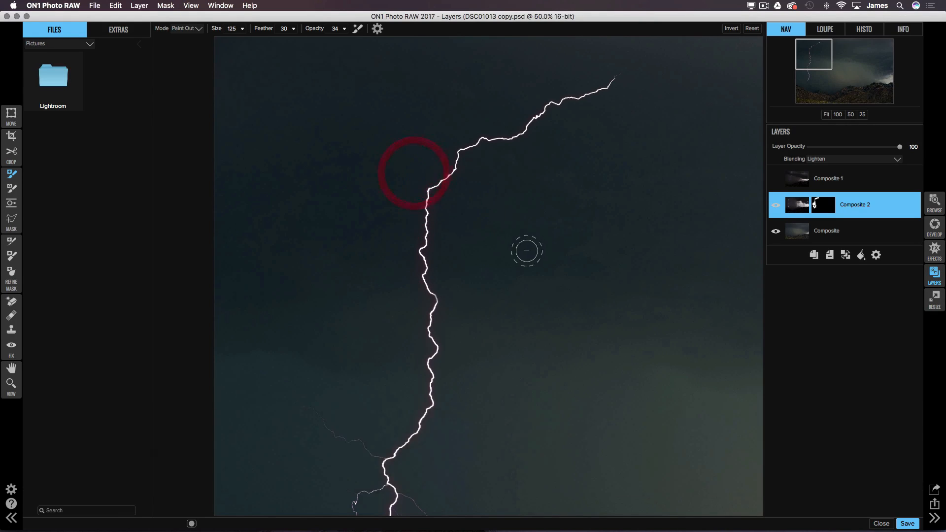
{"action": "key", "text": "super+0"}
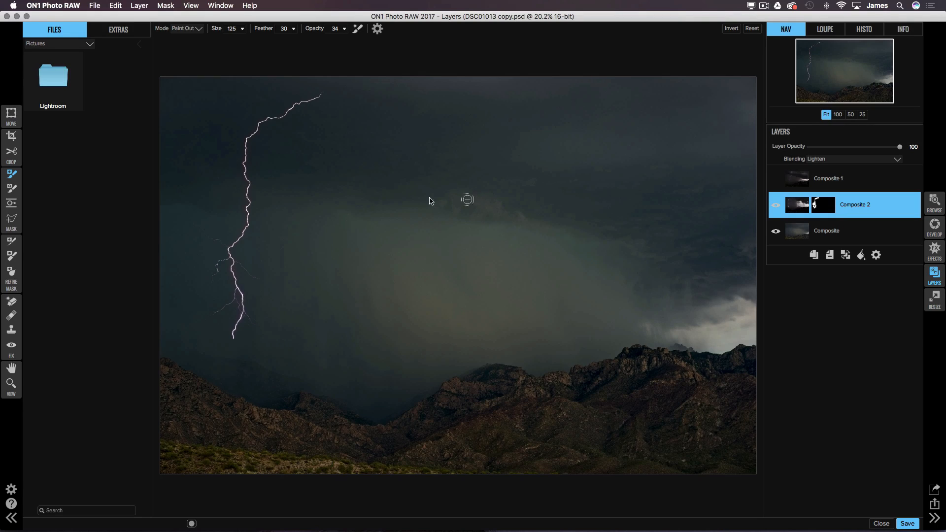
Step: Move the Composite 2 layer down and slightly left so the bolt's base meets the mountain ridge at the photo's left side
{"action": "left_click", "coordinate": [12, 117]}
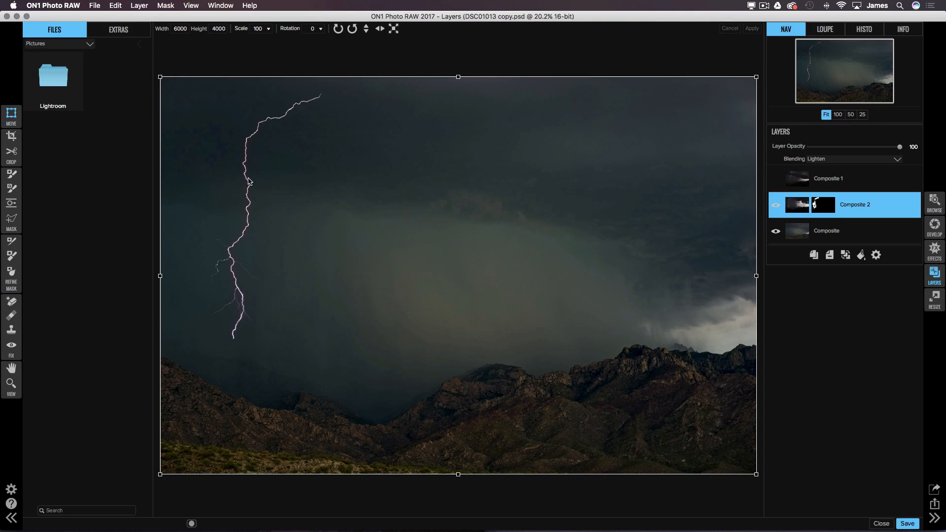
{"action": "left_click_drag", "start_coordinate": [252, 231], "coordinate": [648, 333]}
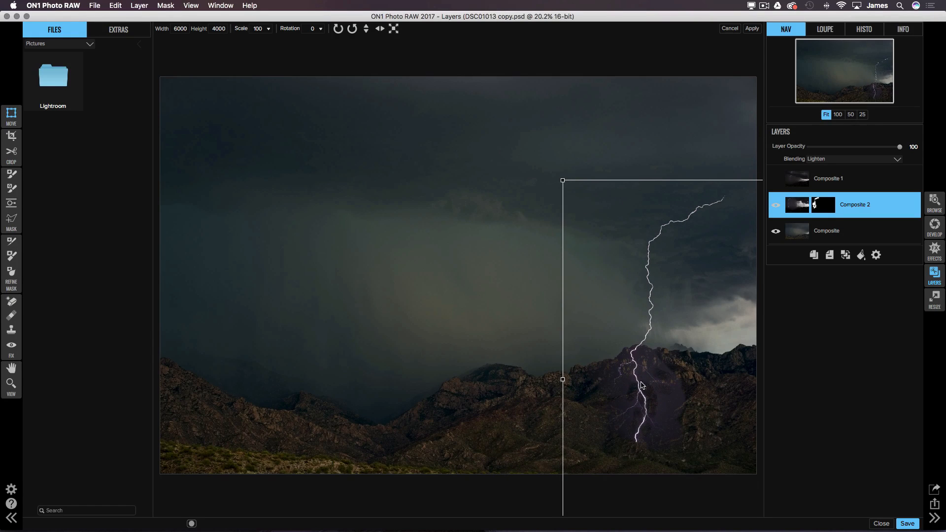
{"action": "left_click_drag", "start_coordinate": [646, 365], "coordinate": [209, 299]}
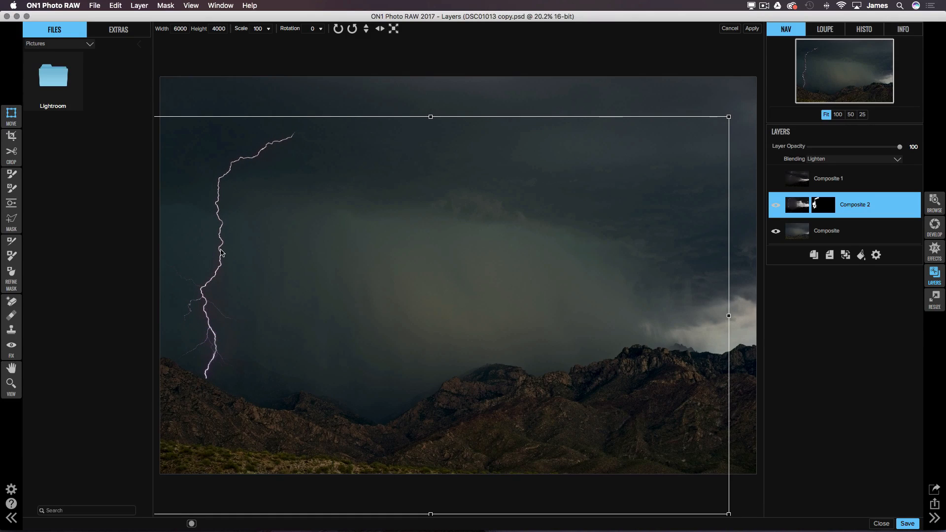
{"action": "left_click_drag", "start_coordinate": [219, 252], "coordinate": [217, 253]}
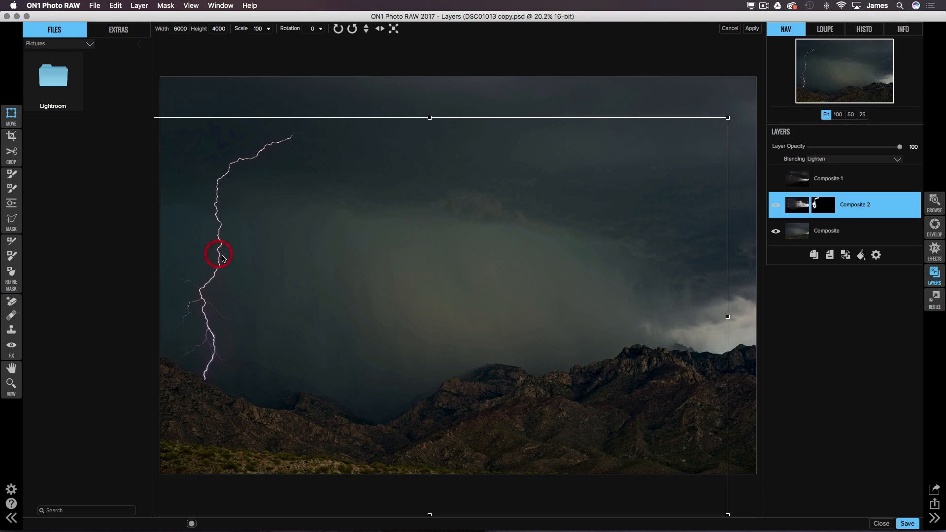
{"action": "key", "text": "super+equal"}
{"action": "key", "text": "super+equal"}
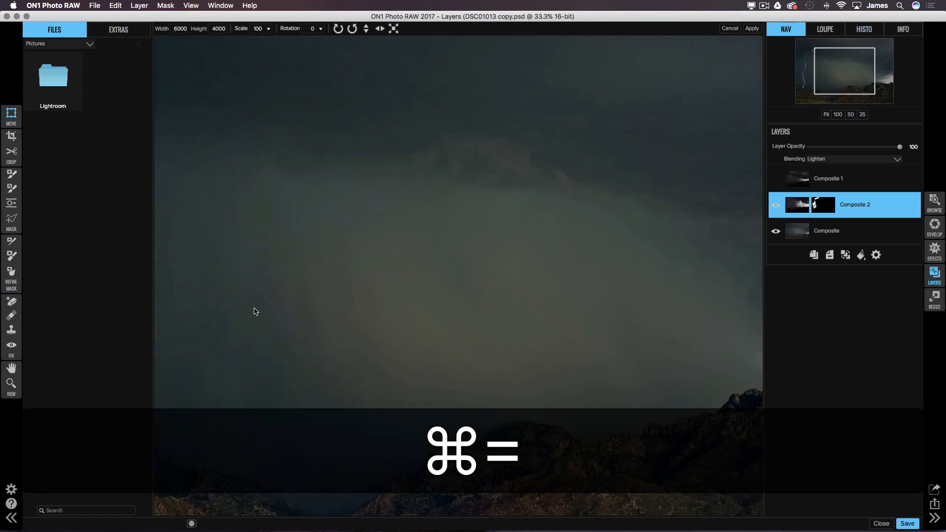
{"action": "key", "text": "super+space"}
{"action": "left_click_drag", "start_coordinate": [213, 334], "coordinate": [595, 179]}
{"action": "left_click_drag", "start_coordinate": [306, 322], "coordinate": [519, 335]}
{"action": "mouse_move", "coordinate": [507, 216]}
{"action": "left_mouse_down"}
{"action": "mouse_move", "coordinate": [503, 233]}
{"action": "mouse_move", "coordinate": [515, 220]}
{"action": "left_mouse_up"}
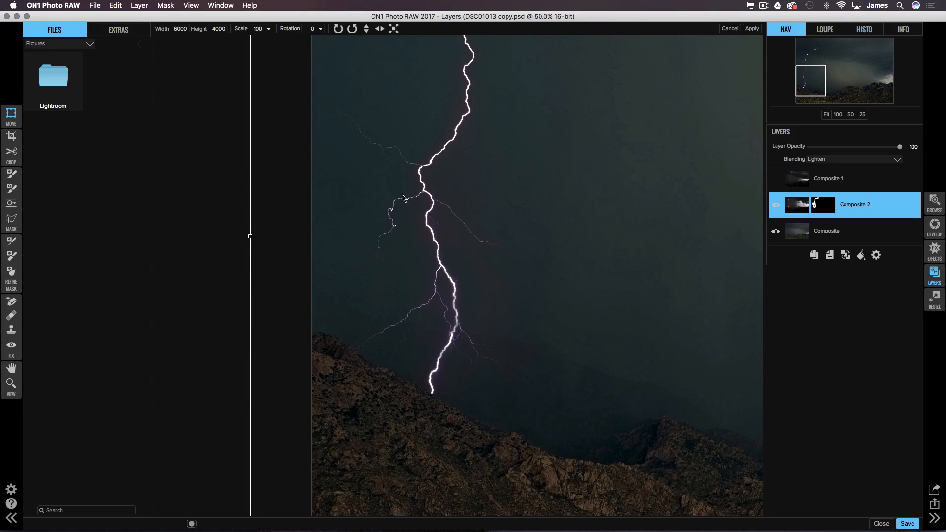
Step: Paint out the leftover haze around the repositioned Composite 2 bolt and over the ridge with a size 250 brush at 34 opacity
{"action": "left_click", "coordinate": [13, 172]}
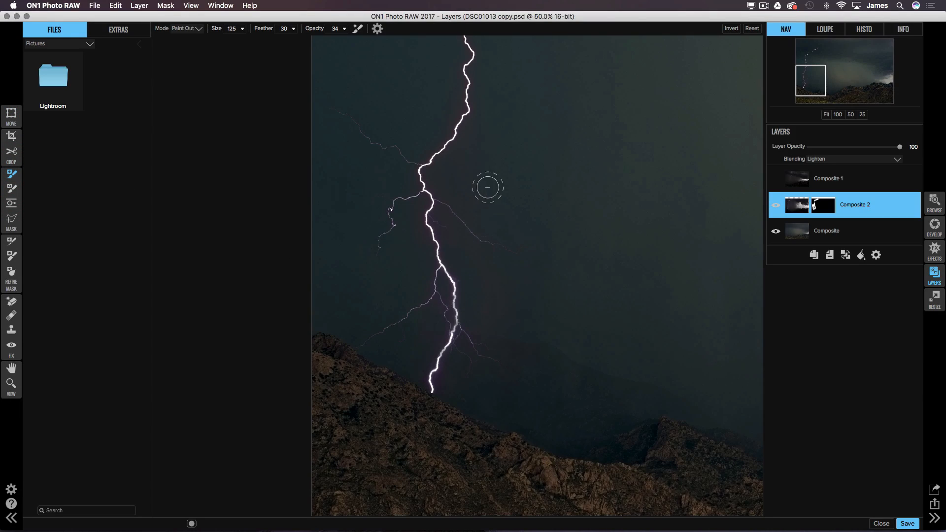
{"action": "key", "text": "bracketright"}
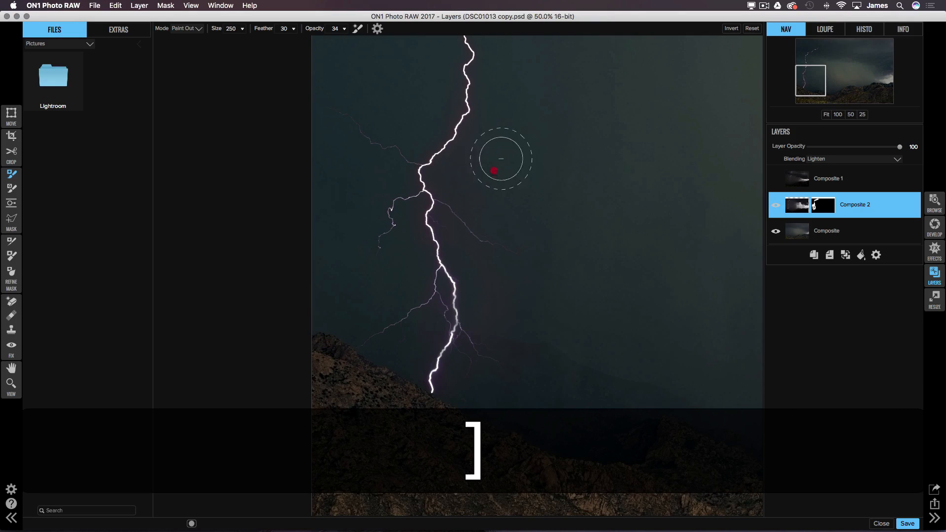
{"action": "mouse_move", "coordinate": [543, 311]}
{"action": "left_mouse_down"}
{"action": "mouse_move", "coordinate": [491, 288]}
{"action": "mouse_move", "coordinate": [545, 308]}
{"action": "mouse_move", "coordinate": [507, 280]}
{"action": "mouse_move", "coordinate": [521, 311]}
{"action": "mouse_move", "coordinate": [539, 305]}
{"action": "mouse_move", "coordinate": [506, 289]}
{"action": "mouse_move", "coordinate": [530, 287]}
{"action": "mouse_move", "coordinate": [518, 321]}
{"action": "mouse_move", "coordinate": [534, 335]}
{"action": "mouse_move", "coordinate": [517, 290]}
{"action": "mouse_move", "coordinate": [497, 310]}
{"action": "mouse_move", "coordinate": [530, 331]}
{"action": "mouse_move", "coordinate": [538, 364]}
{"action": "mouse_move", "coordinate": [522, 406]}
{"action": "mouse_move", "coordinate": [469, 386]}
{"action": "mouse_move", "coordinate": [506, 406]}
{"action": "mouse_move", "coordinate": [471, 381]}
{"action": "mouse_move", "coordinate": [549, 397]}
{"action": "left_mouse_up"}
{"action": "mouse_move", "coordinate": [512, 350]}
{"action": "left_mouse_down"}
{"action": "mouse_move", "coordinate": [558, 355]}
{"action": "mouse_move", "coordinate": [508, 332]}
{"action": "mouse_move", "coordinate": [527, 317]}
{"action": "mouse_move", "coordinate": [498, 307]}
{"action": "mouse_move", "coordinate": [530, 300]}
{"action": "left_mouse_up"}
{"action": "left_click_drag", "start_coordinate": [461, 170], "coordinate": [552, 133]}
{"action": "left_click_drag", "start_coordinate": [474, 154], "coordinate": [527, 109]}
{"action": "mouse_move", "coordinate": [415, 99]}
{"action": "left_mouse_down"}
{"action": "mouse_move", "coordinate": [436, 107]}
{"action": "mouse_move", "coordinate": [489, 186]}
{"action": "mouse_move", "coordinate": [470, 181]}
{"action": "mouse_move", "coordinate": [507, 252]}
{"action": "left_mouse_up"}
{"action": "mouse_move", "coordinate": [453, 224]}
{"action": "left_mouse_down"}
{"action": "mouse_move", "coordinate": [563, 275]}
{"action": "mouse_move", "coordinate": [589, 275]}
{"action": "mouse_move", "coordinate": [546, 279]}
{"action": "mouse_move", "coordinate": [608, 293]}
{"action": "left_mouse_up"}
{"action": "left_click_drag", "start_coordinate": [485, 230], "coordinate": [577, 285]}
{"action": "left_click_drag", "start_coordinate": [412, 246], "coordinate": [390, 274]}
{"action": "mouse_move", "coordinate": [420, 332]}
{"action": "left_mouse_down"}
{"action": "mouse_move", "coordinate": [402, 356]}
{"action": "mouse_move", "coordinate": [401, 397]}
{"action": "left_mouse_up"}
{"action": "mouse_move", "coordinate": [465, 404]}
{"action": "left_mouse_down"}
{"action": "mouse_move", "coordinate": [494, 415]}
{"action": "mouse_move", "coordinate": [495, 327]}
{"action": "mouse_move", "coordinate": [543, 359]}
{"action": "left_mouse_up"}
{"action": "left_click_drag", "start_coordinate": [474, 264], "coordinate": [501, 257]}
{"action": "left_click_drag", "start_coordinate": [472, 193], "coordinate": [524, 188]}
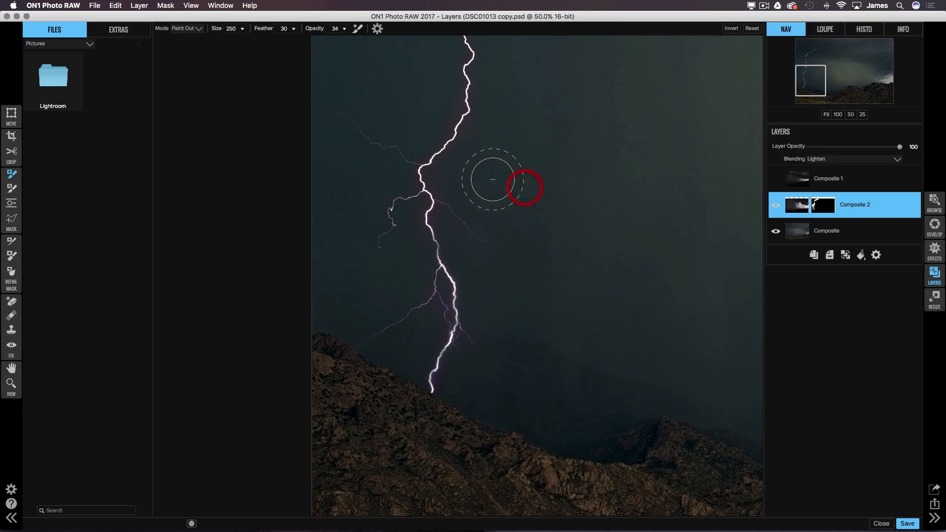
{"action": "left_click_drag", "start_coordinate": [458, 177], "coordinate": [526, 176]}
{"action": "key", "text": "super+0"}
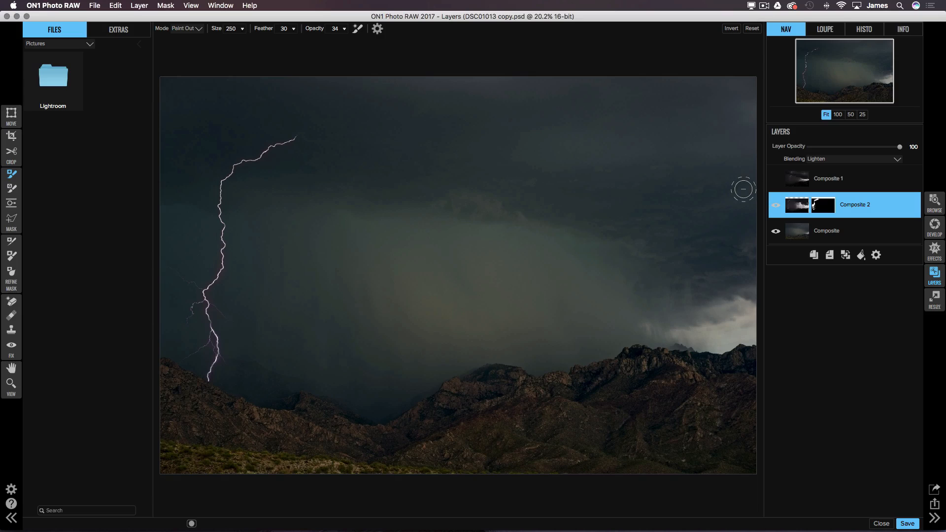
Step: Show the Composite 1 layer and set its blending mode to Lighten
{"action": "left_click", "coordinate": [777, 182]}
{"action": "left_click", "coordinate": [856, 181]}
{"action": "left_click", "coordinate": [850, 162]}
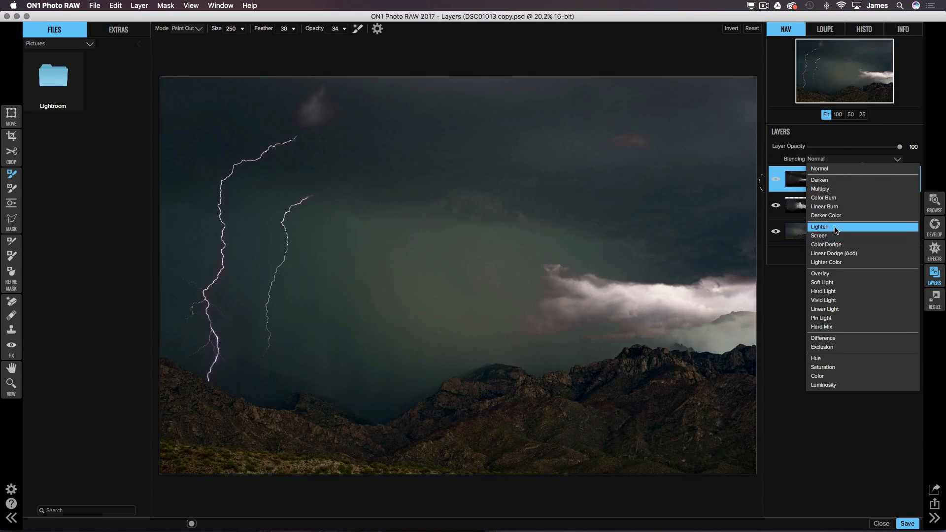
{"action": "left_click", "coordinate": [836, 227]}
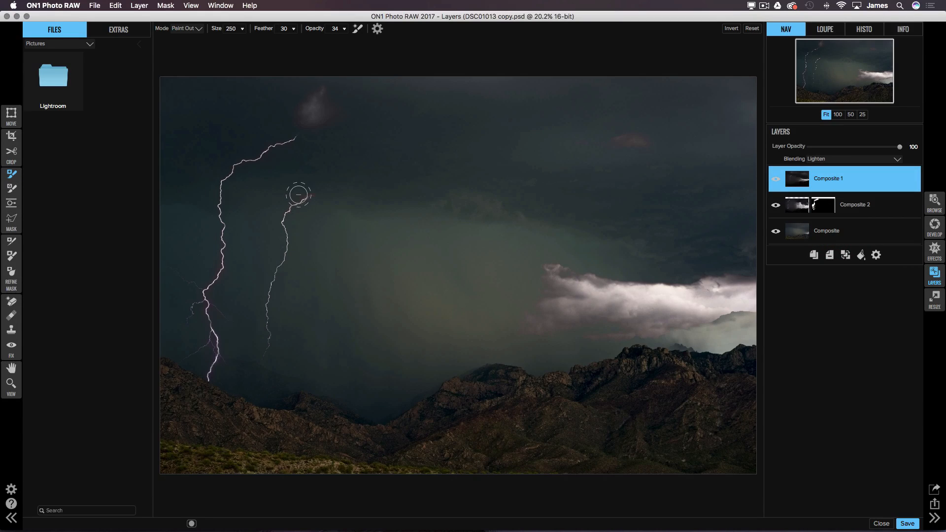
Step: Invert the Composite 1 layer's mask to black and paint the bolt back in with a size 250 brush at 100 opacity
{"action": "key", "text": "x"}
{"action": "key", "text": "super+i"}
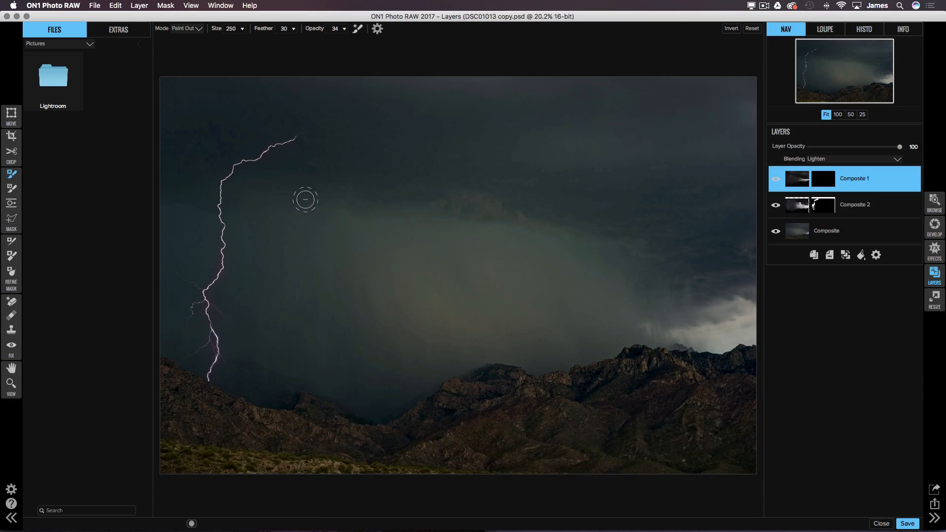
{"action": "left_click_drag", "start_coordinate": [315, 29], "coordinate": [316, 28]}
{"action": "mouse_move", "coordinate": [296, 228]}
{"action": "left_mouse_down"}
{"action": "mouse_move", "coordinate": [267, 215]}
{"action": "mouse_move", "coordinate": [331, 218]}
{"action": "mouse_move", "coordinate": [275, 209]}
{"action": "mouse_move", "coordinate": [321, 188]}
{"action": "mouse_move", "coordinate": [279, 231]}
{"action": "mouse_move", "coordinate": [264, 361]}
{"action": "mouse_move", "coordinate": [285, 212]}
{"action": "mouse_move", "coordinate": [312, 190]}
{"action": "left_mouse_up"}
{"action": "key", "text": "x"}
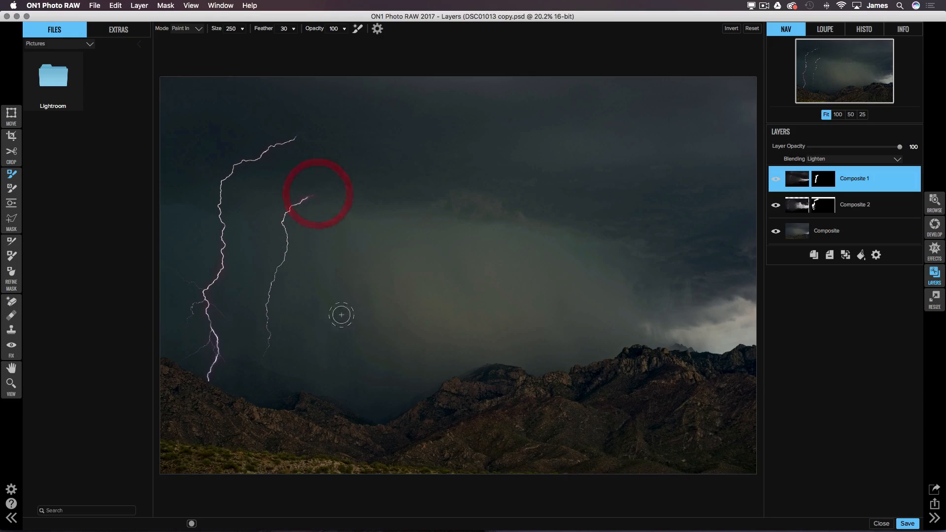
{"action": "left_click", "coordinate": [258, 366]}
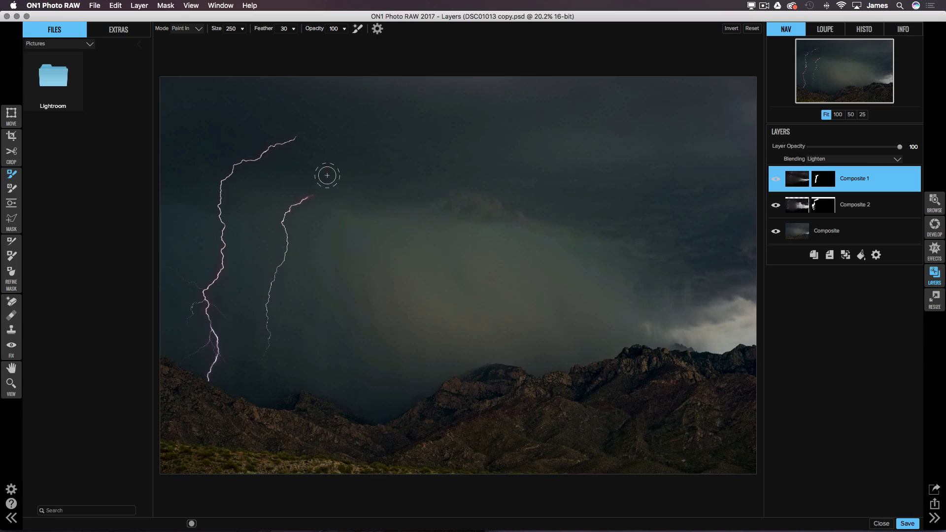
Step: Paint out the glow around the upper end of the Composite 1 bolt using brush size 50, feather 60 and opacity 30
{"action": "key", "text": "z"}
{"action": "left_click", "coordinate": [308, 198]}
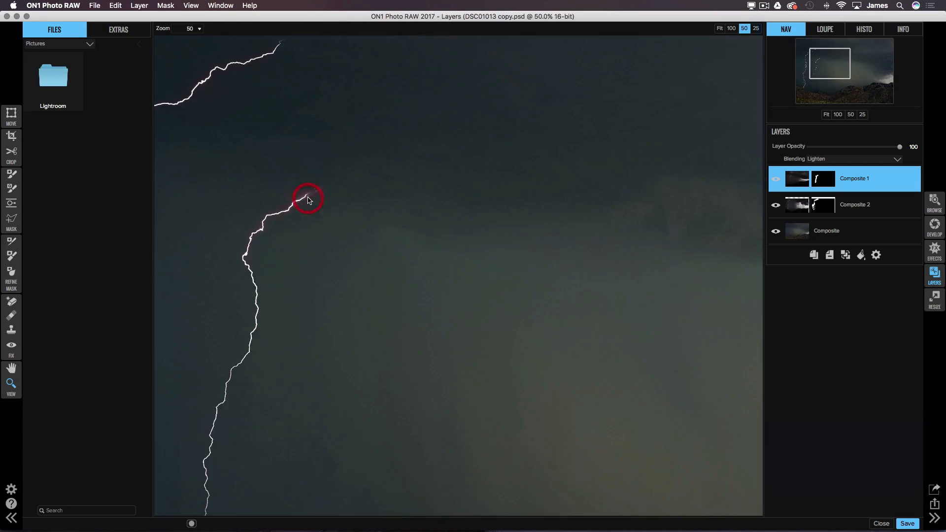
{"action": "left_click", "coordinate": [308, 199]}
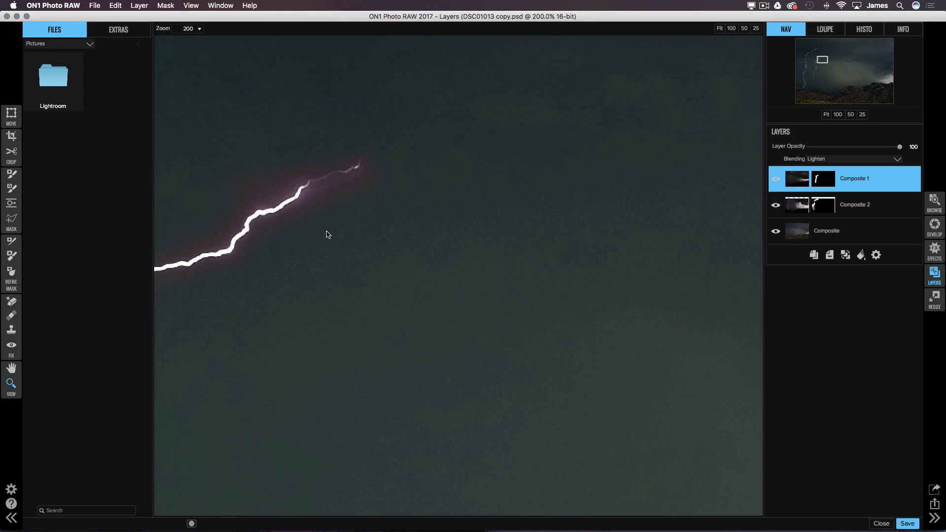
{"action": "key", "text": "super+minus"}
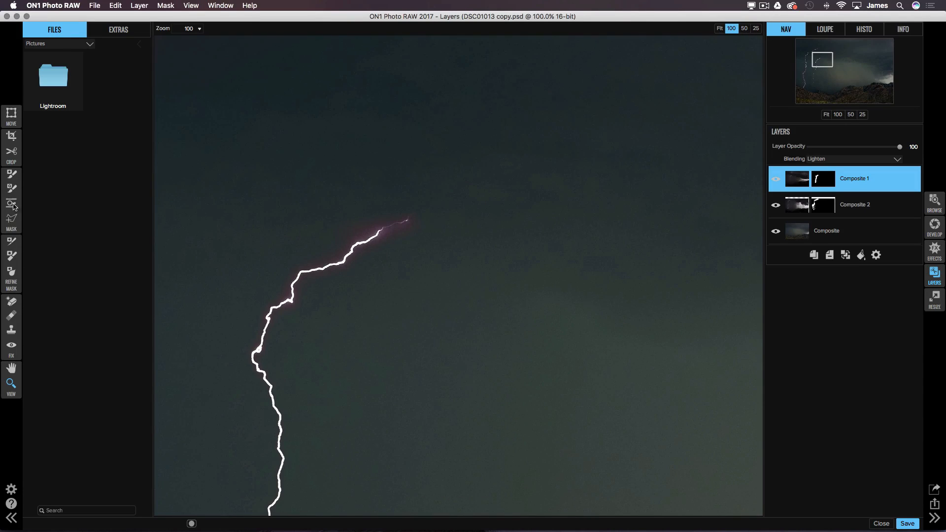
{"action": "left_click", "coordinate": [12, 174]}
{"action": "key", "text": "bracketleft"}
{"action": "key", "text": "bracketleft"}
{"action": "key", "text": "bracketleft"}
{"action": "key", "text": "bracketleft"}
{"action": "key", "text": "bracketleft"}
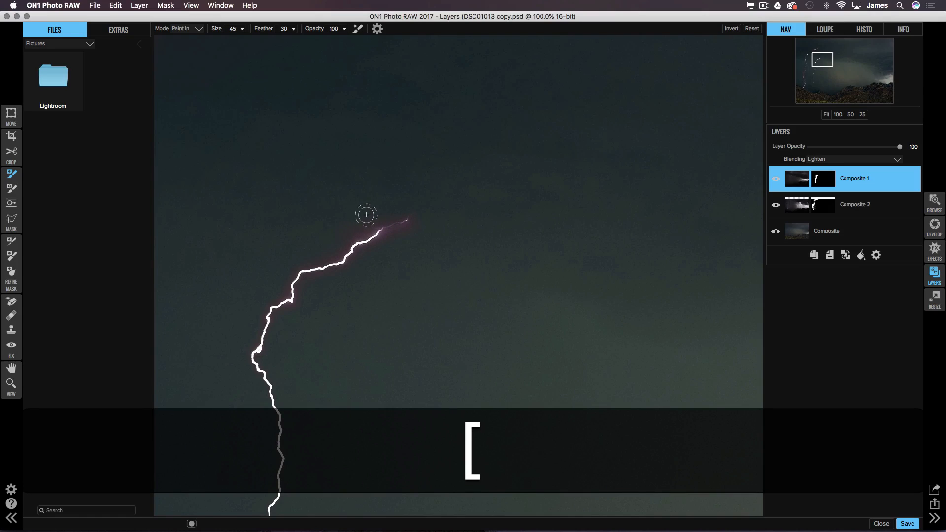
{"action": "key", "text": "bracketright"}
{"action": "key", "text": "x"}
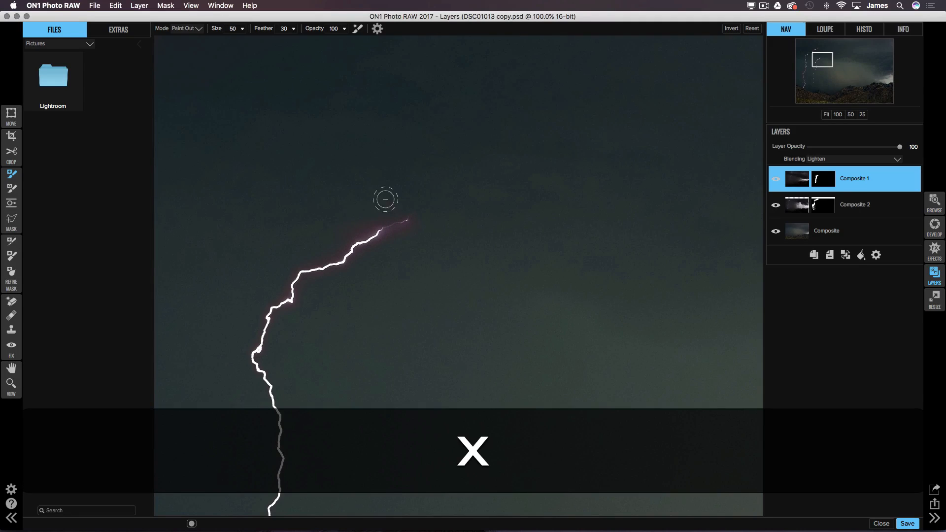
{"action": "key", "text": "shift+bracketleft"}
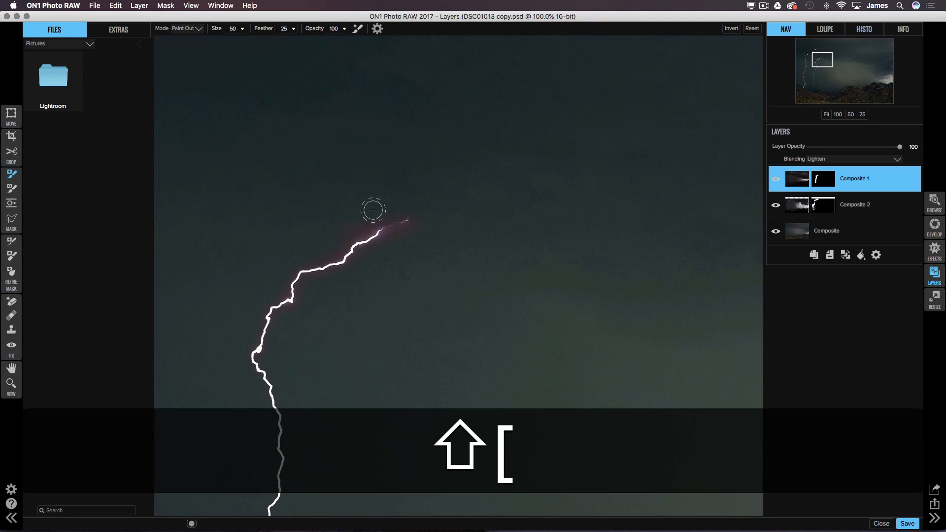
{"action": "key", "text": "shift+bracketright"}
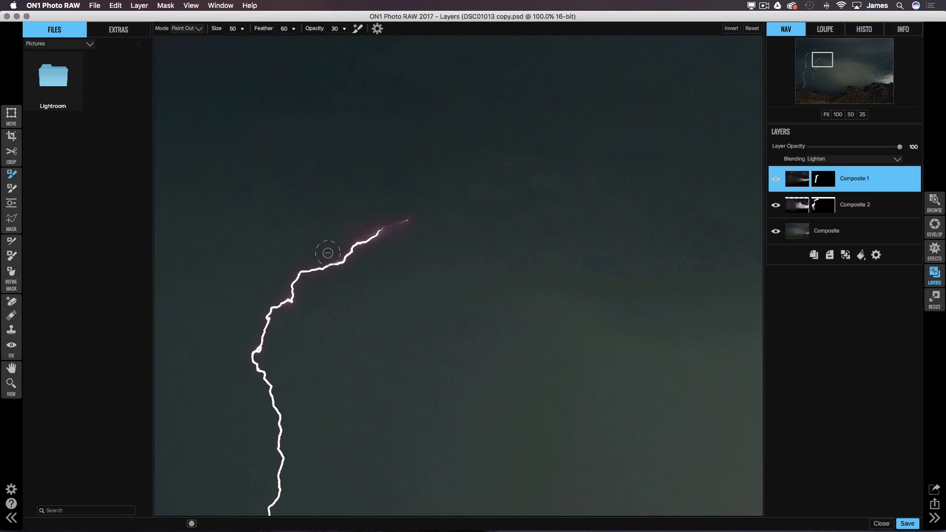
{"action": "mouse_move", "coordinate": [372, 207]}
{"action": "left_mouse_down"}
{"action": "mouse_move", "coordinate": [347, 230]}
{"action": "mouse_move", "coordinate": [359, 230]}
{"action": "mouse_move", "coordinate": [370, 258]}
{"action": "left_mouse_up"}
{"action": "left_click", "coordinate": [367, 216]}
{"action": "mouse_move", "coordinate": [435, 227]}
{"action": "left_mouse_down"}
{"action": "mouse_move", "coordinate": [388, 236]}
{"action": "mouse_move", "coordinate": [395, 245]}
{"action": "mouse_move", "coordinate": [412, 237]}
{"action": "mouse_move", "coordinate": [352, 275]}
{"action": "left_mouse_up"}
{"action": "left_click", "coordinate": [364, 256]}
{"action": "left_click", "coordinate": [287, 258]}
{"action": "left_click_drag", "start_coordinate": [272, 294], "coordinate": [287, 294]}
{"action": "mouse_move", "coordinate": [353, 292]}
{"action": "left_mouse_down"}
{"action": "mouse_move", "coordinate": [376, 258]}
{"action": "mouse_move", "coordinate": [335, 253]}
{"action": "left_mouse_up"}
{"action": "left_click_drag", "start_coordinate": [281, 283], "coordinate": [268, 295]}
{"action": "left_click", "coordinate": [418, 231]}
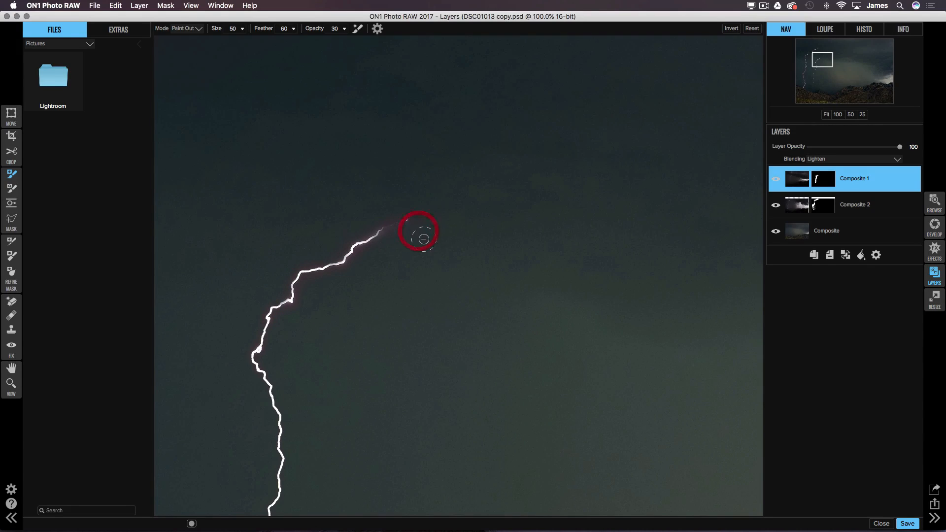
{"action": "key", "text": "super+0"}
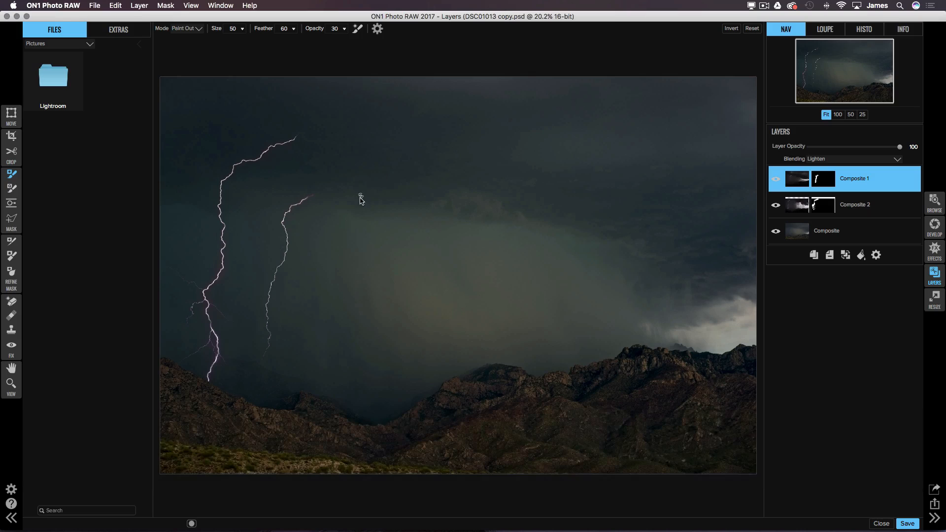
Step: Move the Composite 1 layer left and slightly up so its bolt sits closer to the larger bolt, and apply the transform
{"action": "key", "text": "v"}
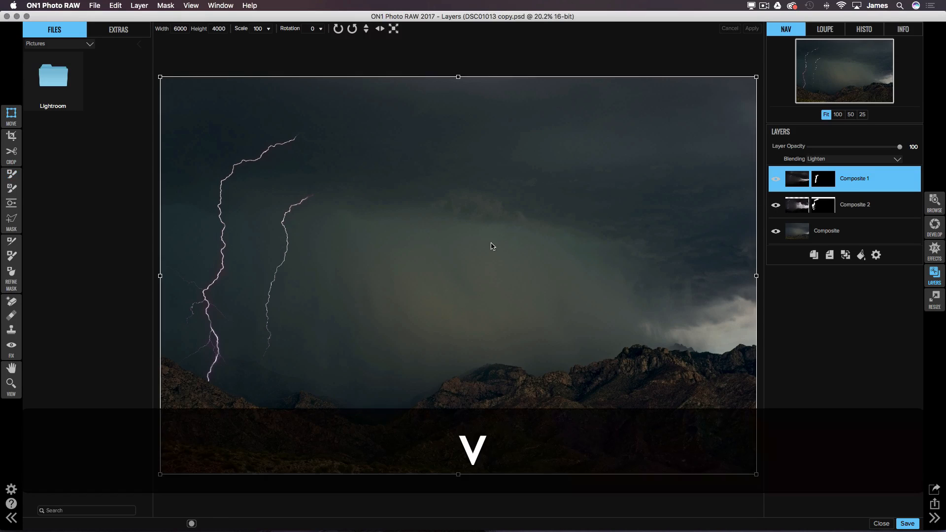
{"action": "left_click_drag", "start_coordinate": [336, 260], "coordinate": [249, 275]}
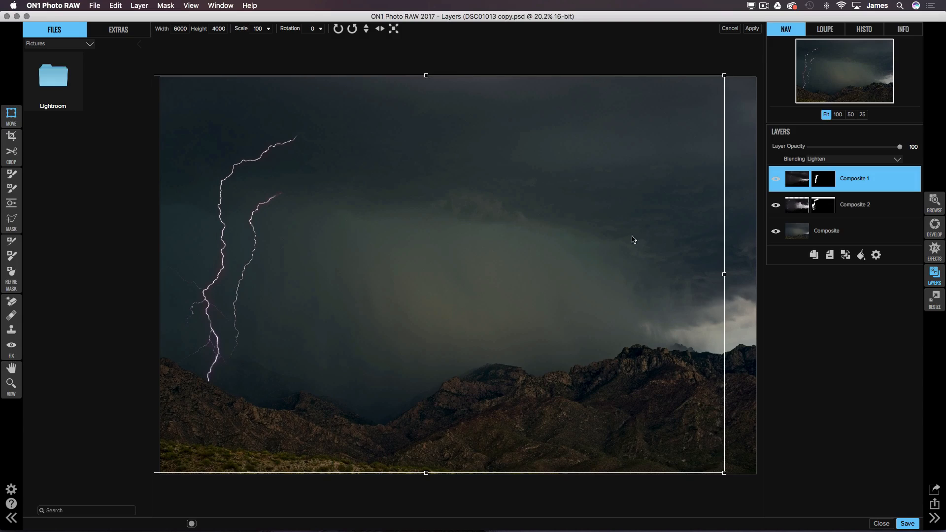
{"action": "key", "text": "Return"}
{"action": "left_click", "coordinate": [800, 341]}
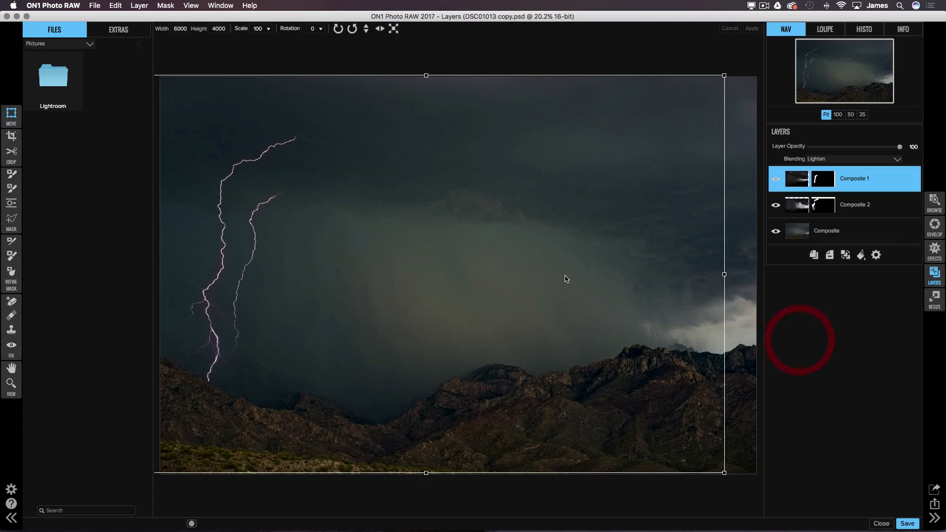
{"action": "left_click", "coordinate": [7, 119]}
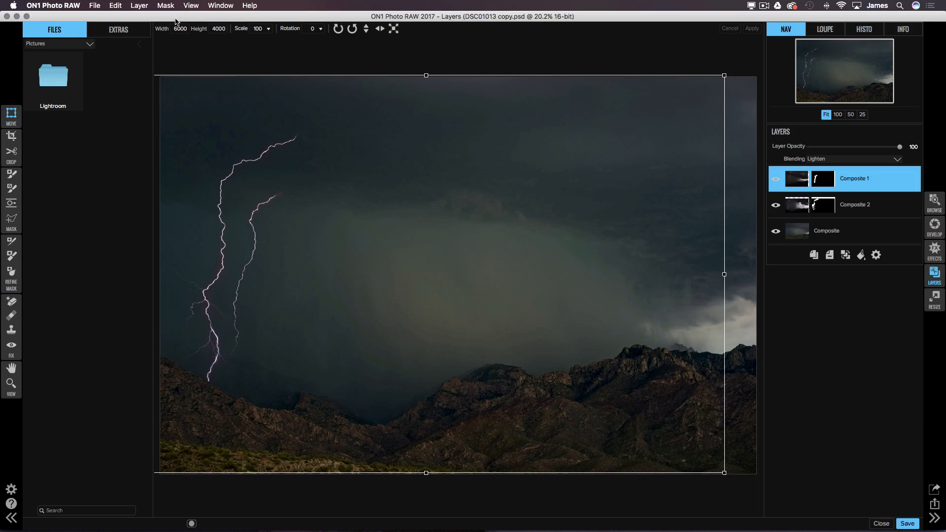
Step: Create a new stamped layer from the visible layers and hide the Composite 1, Composite 2 and Composite layers beneath it
{"action": "left_click", "coordinate": [139, 6]}
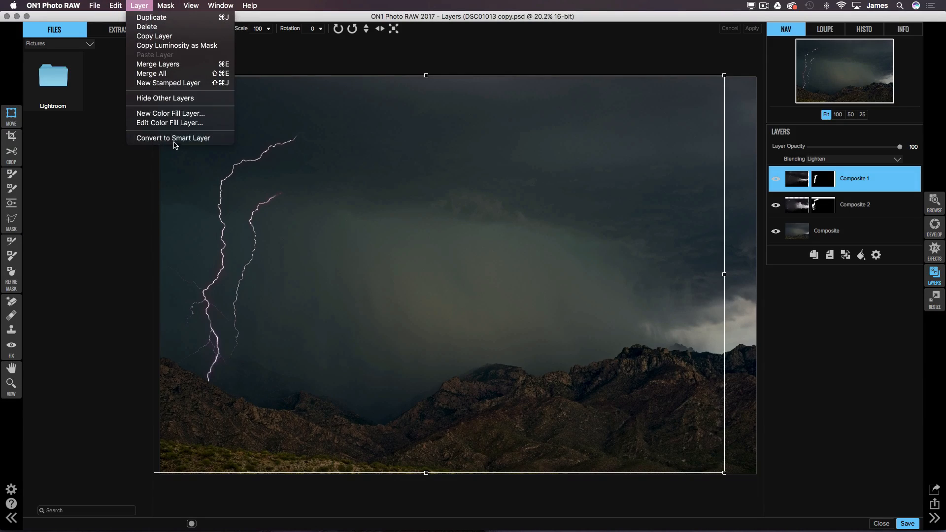
{"action": "left_click", "coordinate": [194, 83]}
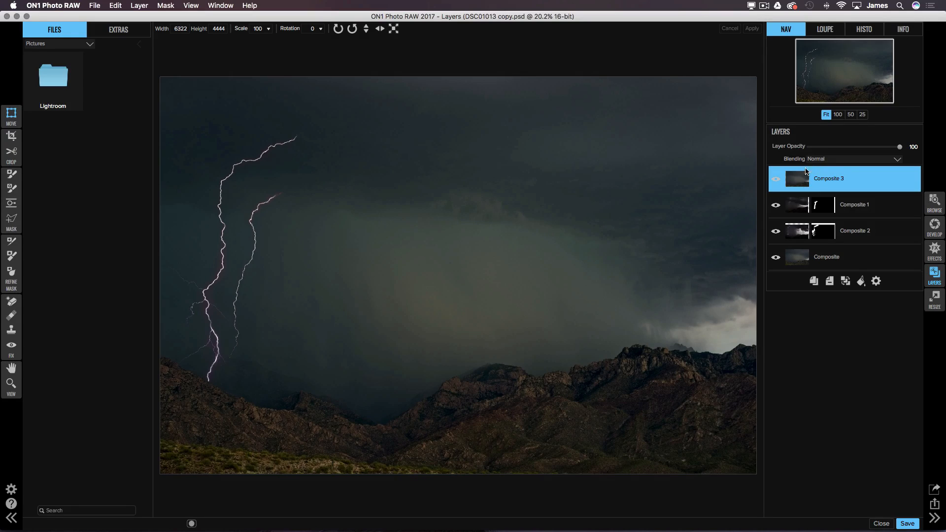
{"action": "left_click_drag", "start_coordinate": [776, 209], "coordinate": [775, 258]}
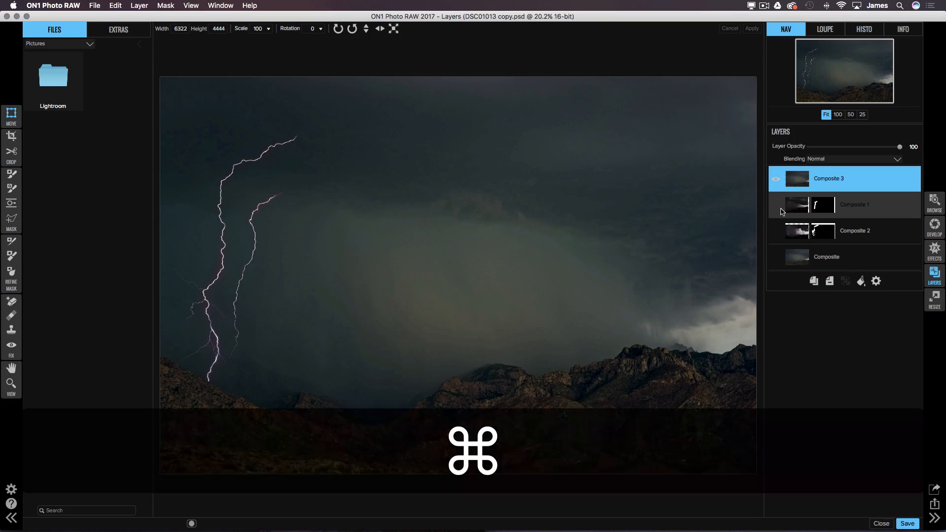
Step: Crop the image to the 6000 × 4000 pixel canvas to trim the stamped layer's overhanging edges, and return to the Move tool
{"action": "key", "text": "super+minus"}
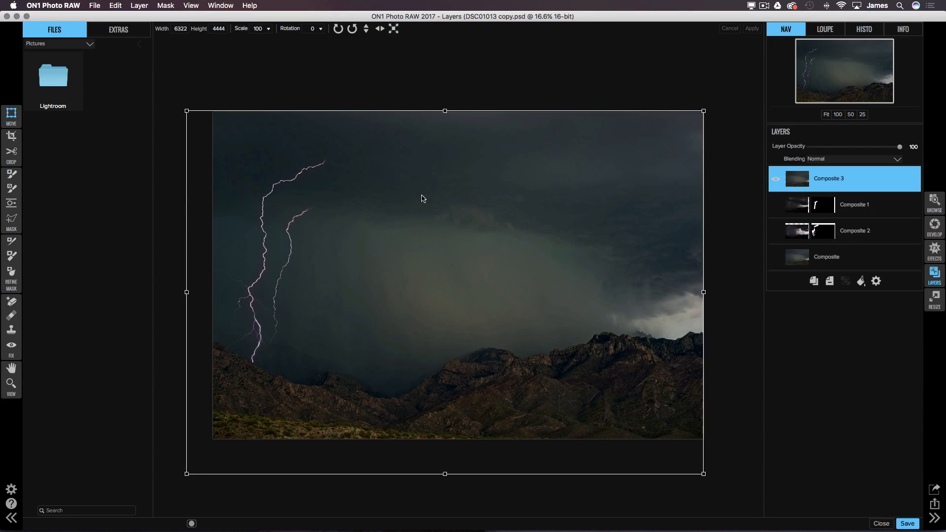
{"action": "key", "text": "Return"}
{"action": "left_click", "coordinate": [11, 136]}
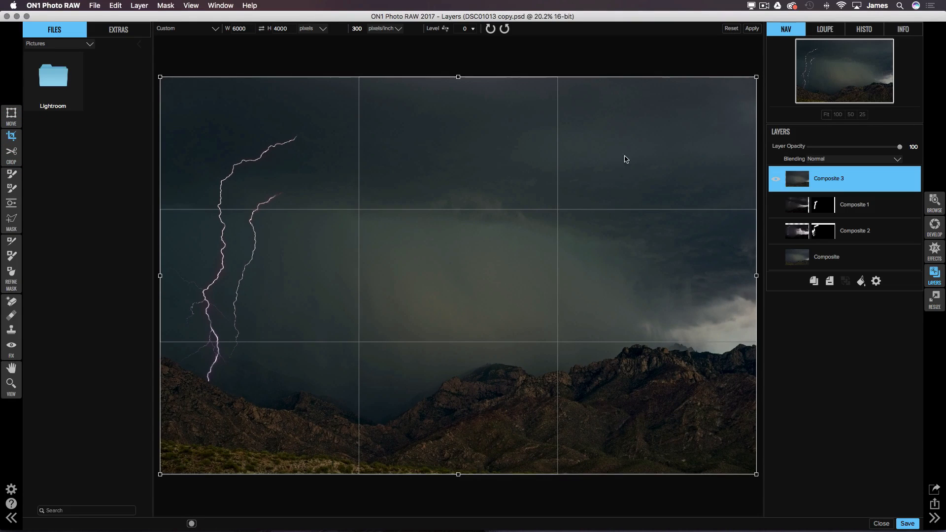
{"action": "key", "text": "Return"}
{"action": "key", "text": "Return"}
{"action": "key", "text": "v"}
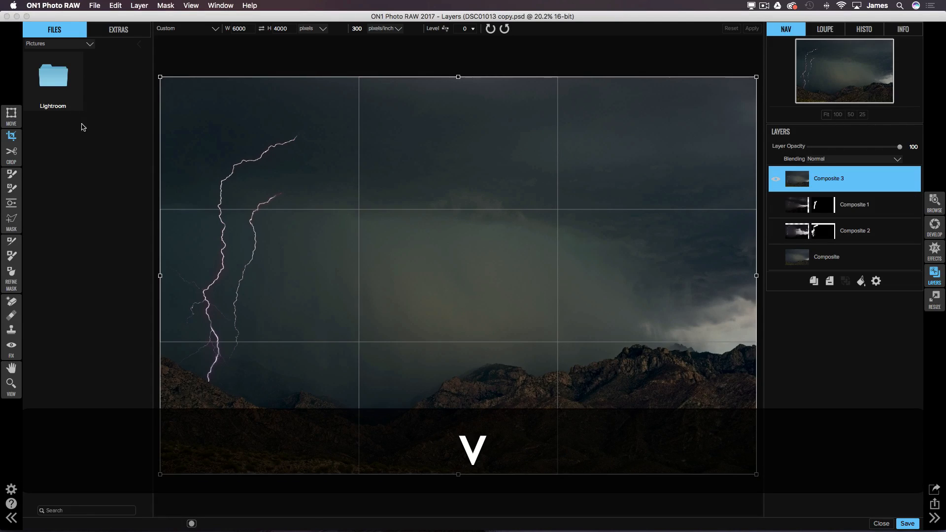
{"action": "left_click", "coordinate": [11, 117]}
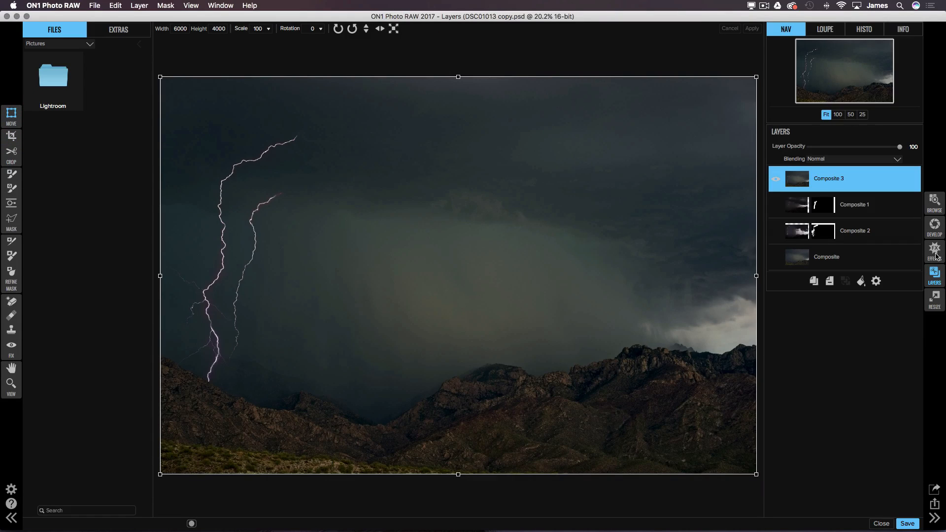
Step: Rename the stamped layer Composite 3 as Foreground
{"action": "double_click", "coordinate": [832, 181]}
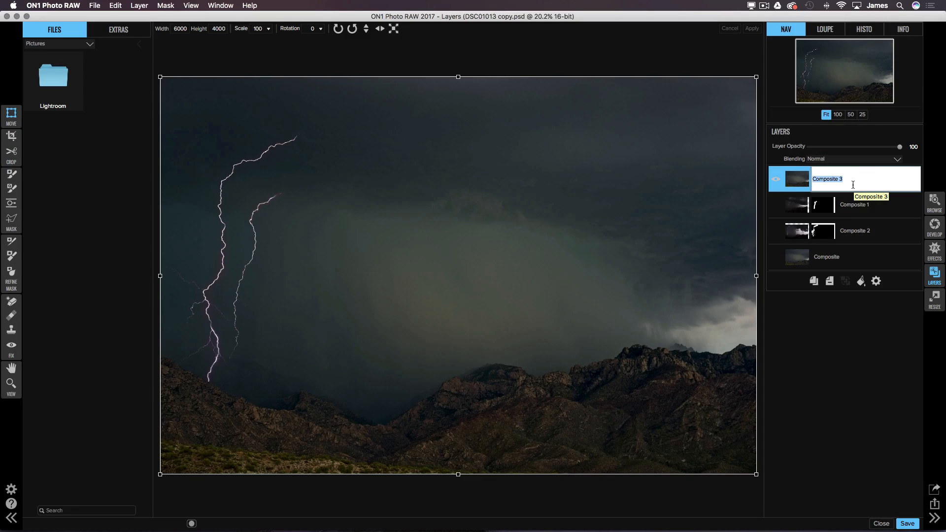
{"action": "type", "text": "Foreground"}
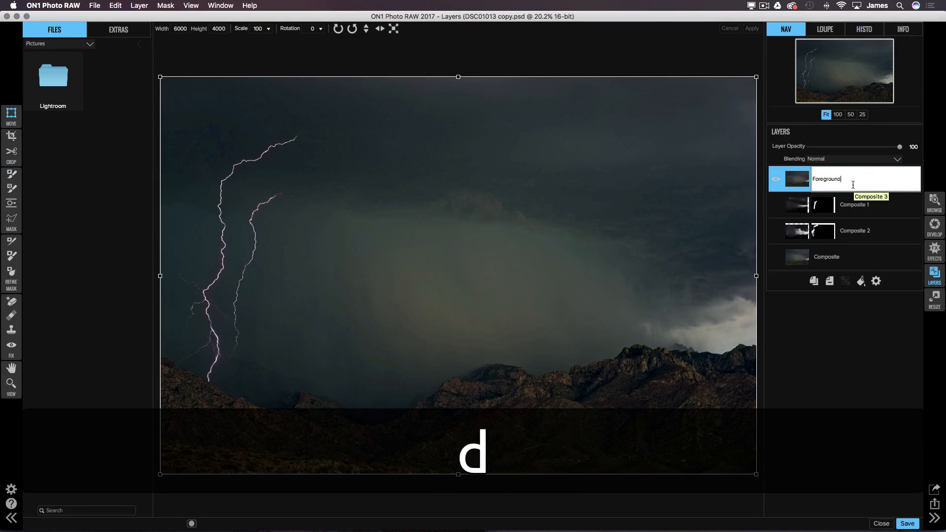
{"action": "key", "text": "Return"}
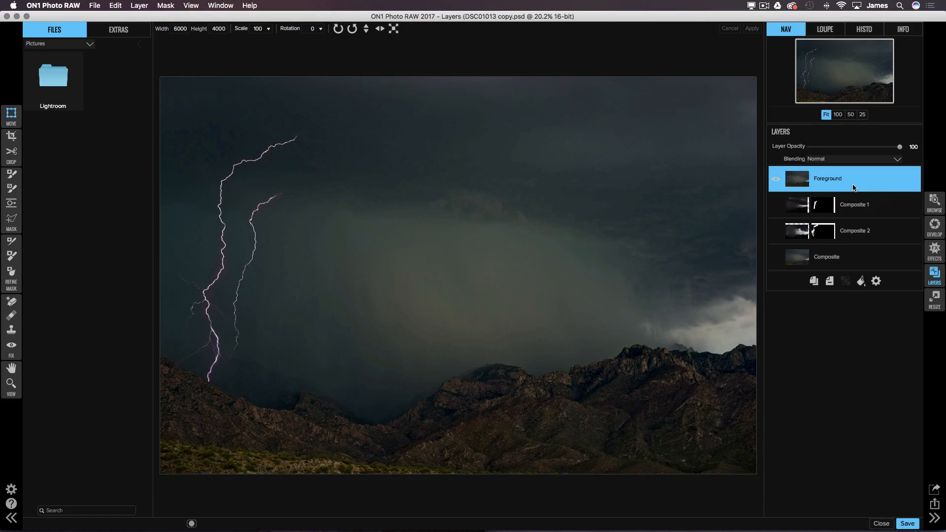
Step: Duplicate the Foreground layer and name the copy Sky
{"action": "key", "text": "super+j"}
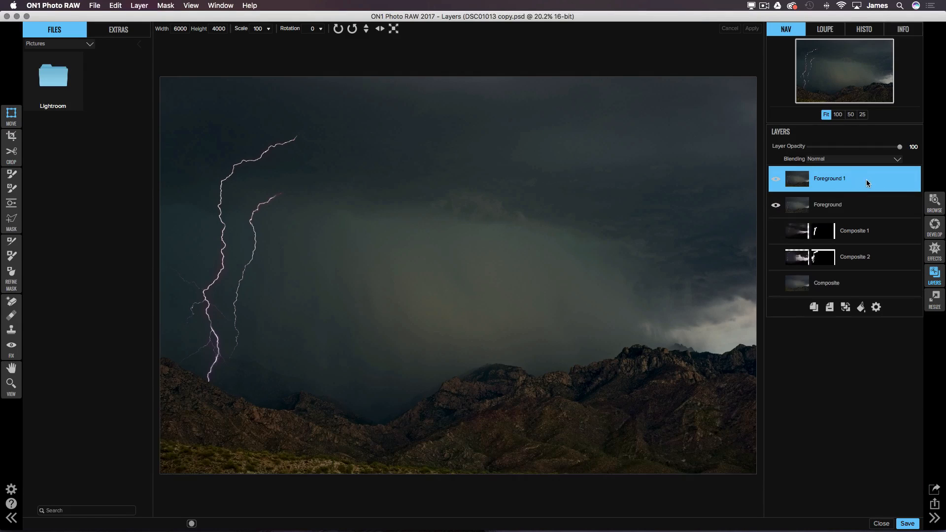
{"action": "double_click", "coordinate": [836, 179]}
{"action": "type", "text": "Sky"}
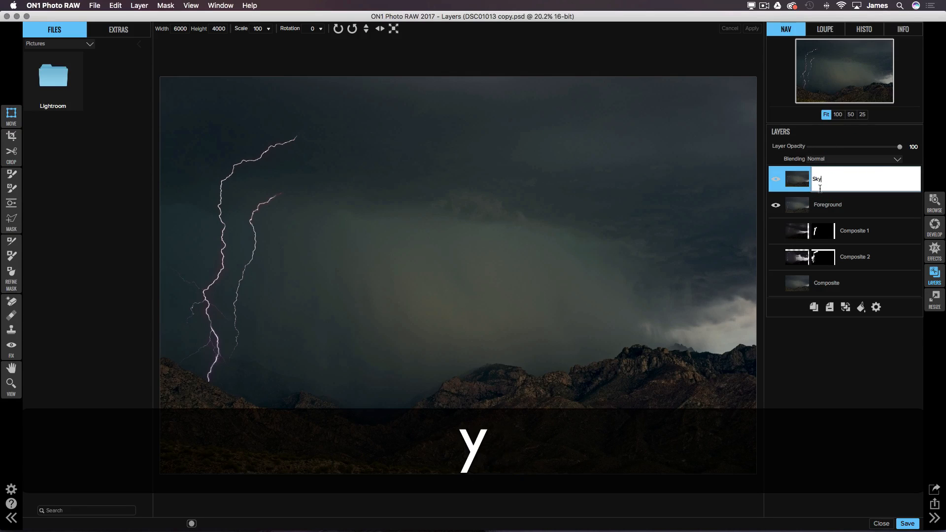
{"action": "key", "text": "Return"}
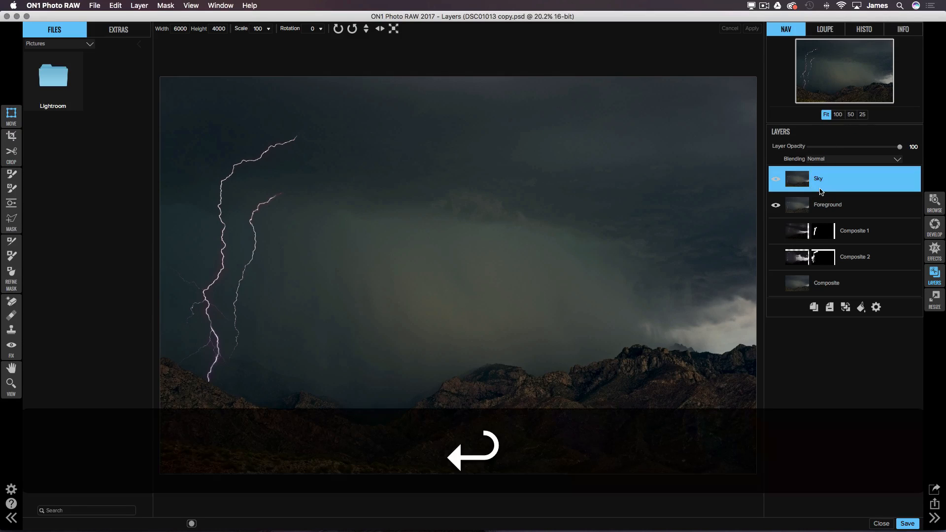
Step: Open the Foreground layer in Effects, apply the Golden Glow Sunshine preset from the Landscape category, and set its overall opacity to 36
{"action": "left_click", "coordinate": [838, 215]}
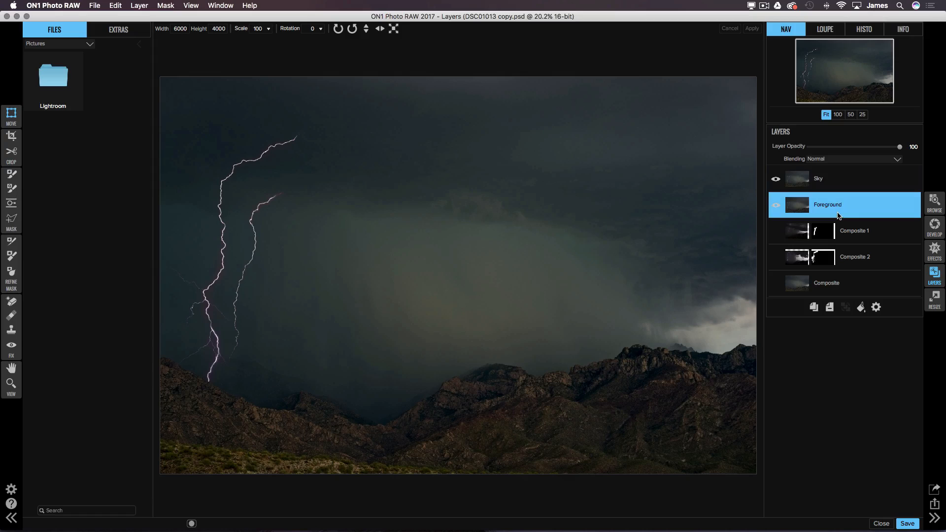
{"action": "left_click", "coordinate": [935, 254]}
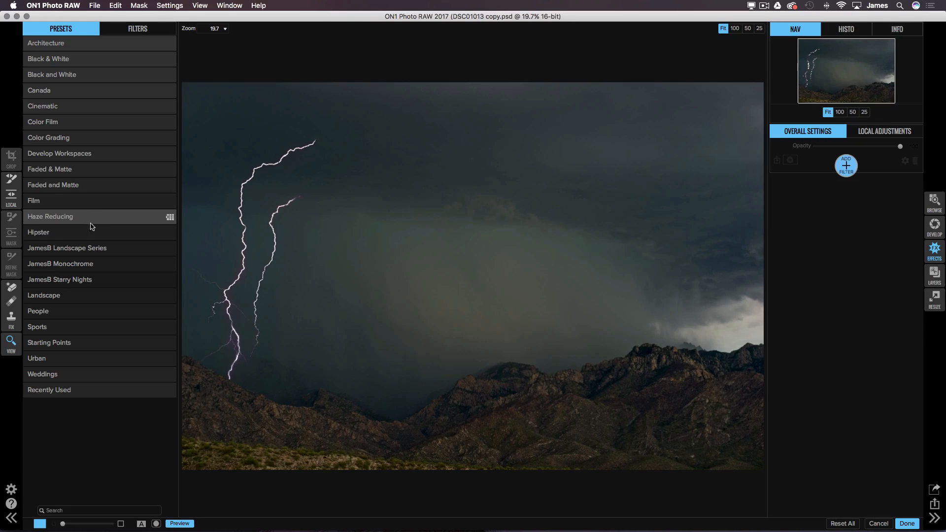
{"action": "left_click", "coordinate": [76, 301]}
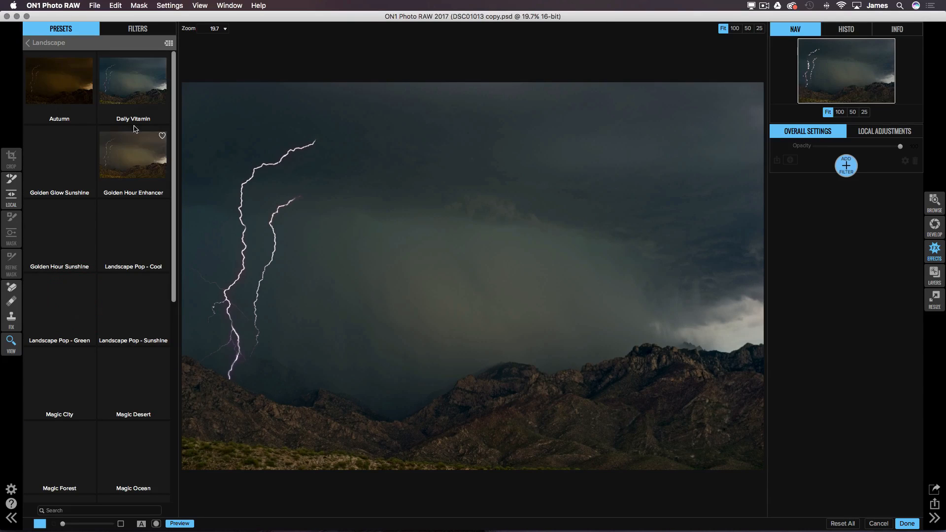
{"action": "left_click", "coordinate": [174, 97]}
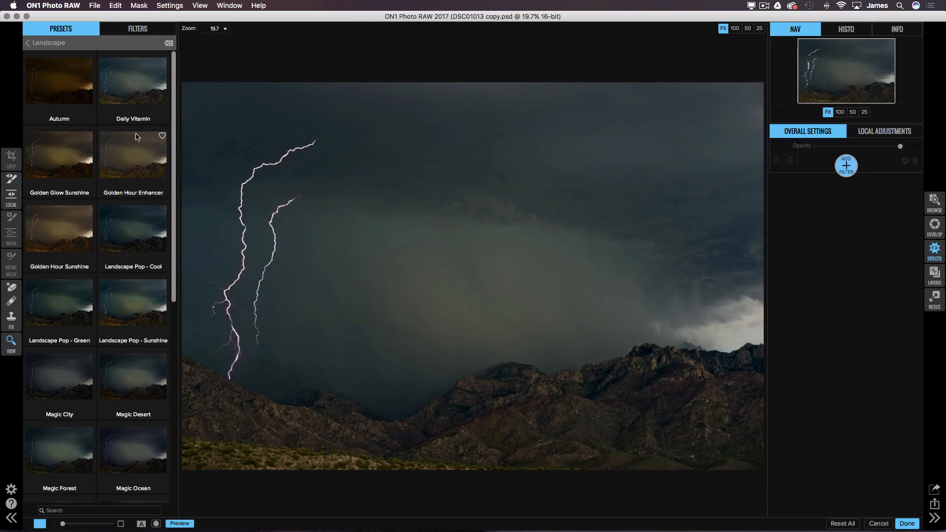
{"action": "left_click", "coordinate": [65, 164]}
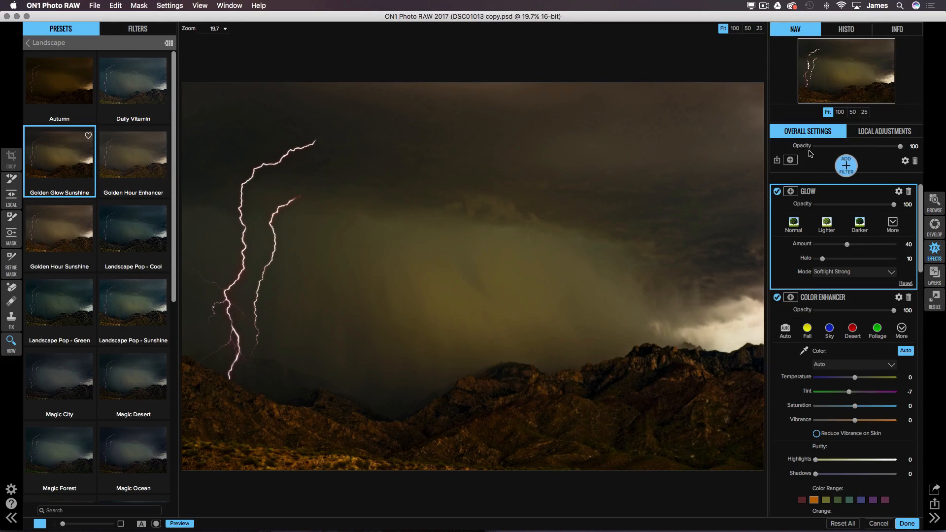
{"action": "left_click_drag", "start_coordinate": [900, 151], "coordinate": [846, 150]}
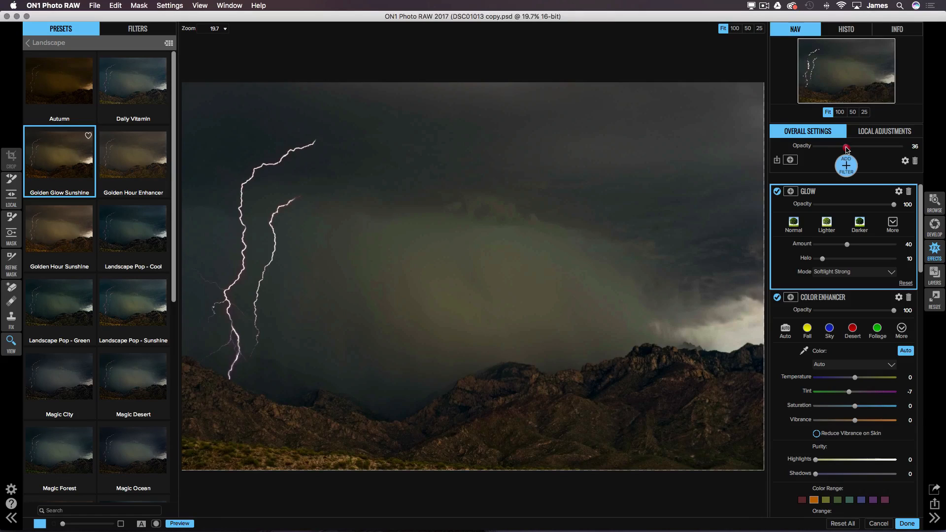
Step: Switch the Foreground layer's Effects preset to Golden Hour Enhancer and set its overall opacity to 70
{"action": "left_click_drag", "start_coordinate": [847, 149], "coordinate": [844, 149]}
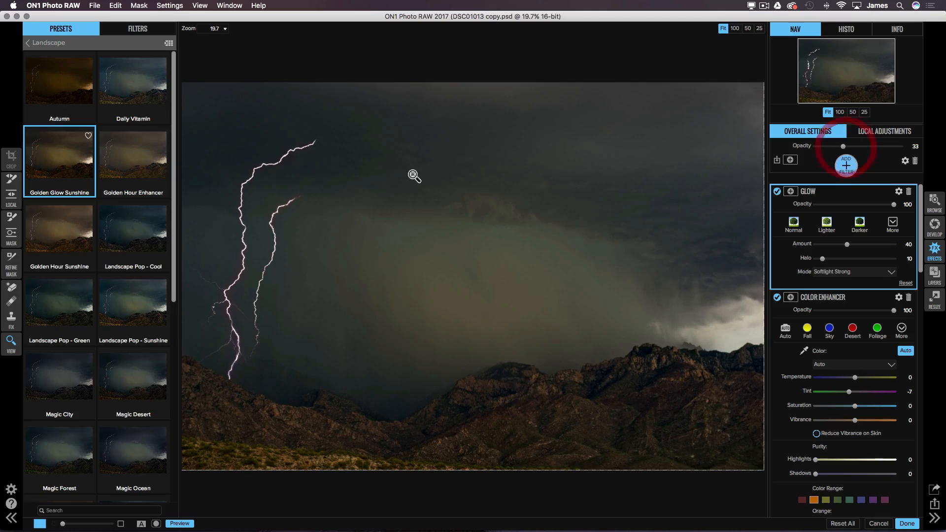
{"action": "left_click", "coordinate": [138, 158]}
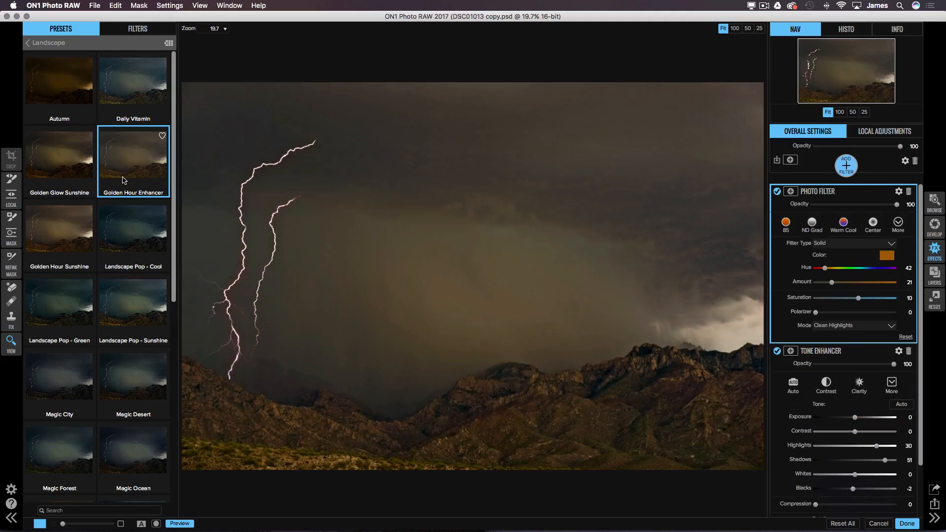
{"action": "scroll", "coordinate": [870, 296], "scroll_direction": "down", "scroll_amount": 2}
{"action": "scroll", "coordinate": [893, 220], "scroll_direction": "up", "scroll_amount": 2}
{"action": "mouse_move", "coordinate": [890, 147]}
{"action": "left_mouse_down"}
{"action": "mouse_move", "coordinate": [859, 149]}
{"action": "mouse_move", "coordinate": [874, 147]}
{"action": "left_mouse_up"}
Step: Add a Dynamic Contrast filter with Small 11, Medium 25, Large 17, Highlights -30 and Blacks -3, and set its opacity to 55
{"action": "left_click", "coordinate": [852, 170]}
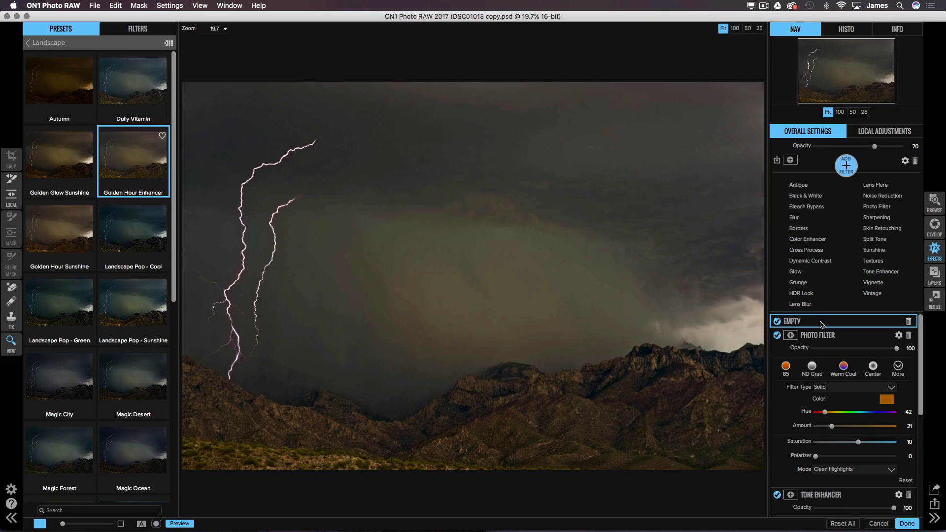
{"action": "left_click", "coordinate": [821, 261]}
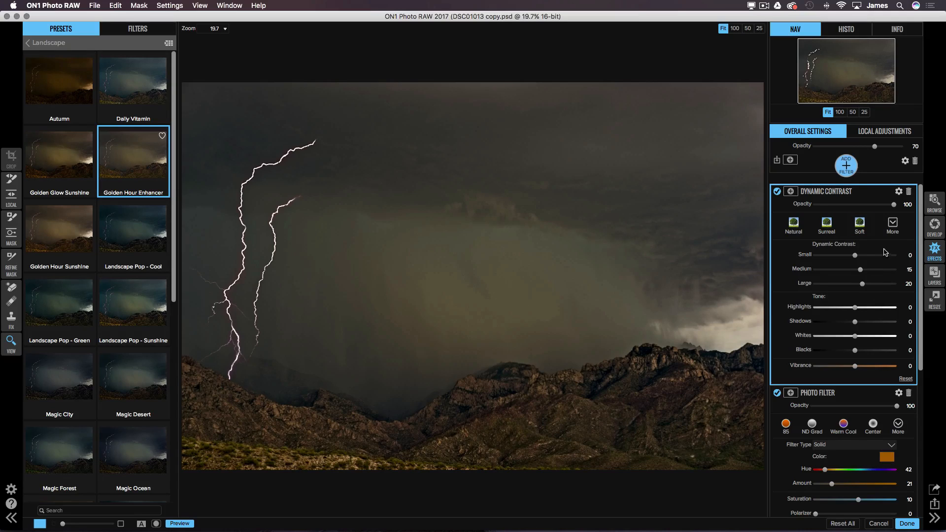
{"action": "left_click_drag", "start_coordinate": [864, 285], "coordinate": [859, 255]}
{"action": "left_click_drag", "start_coordinate": [854, 308], "coordinate": [842, 308]}
{"action": "left_click_drag", "start_coordinate": [856, 351], "coordinate": [852, 351]}
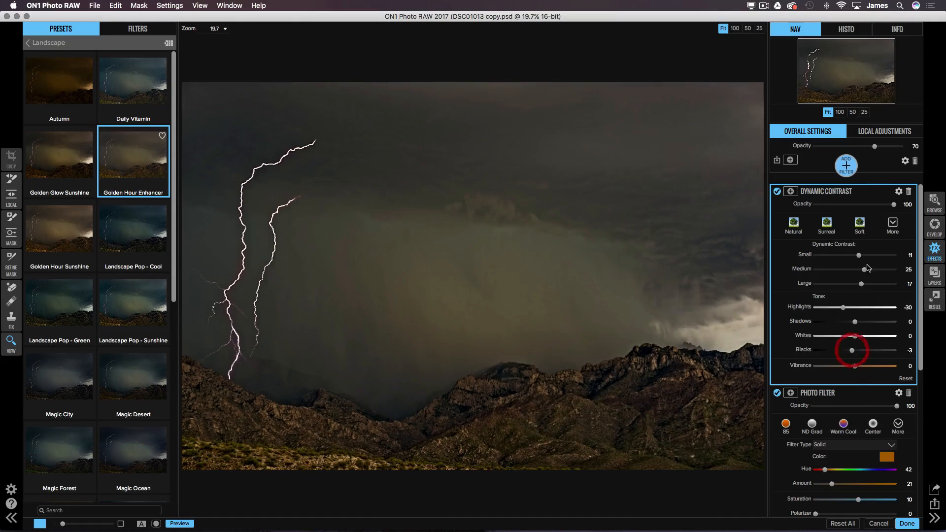
{"action": "left_click_drag", "start_coordinate": [873, 206], "coordinate": [859, 205]}
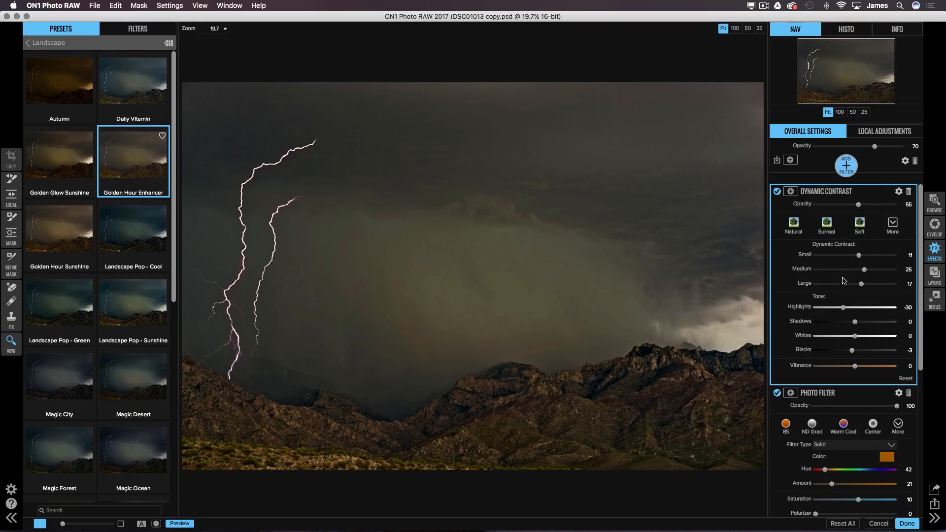
Step: Set the Photo Filter amount to 24
{"action": "scroll", "coordinate": [840, 392], "scroll_direction": "down", "scroll_amount": 5}
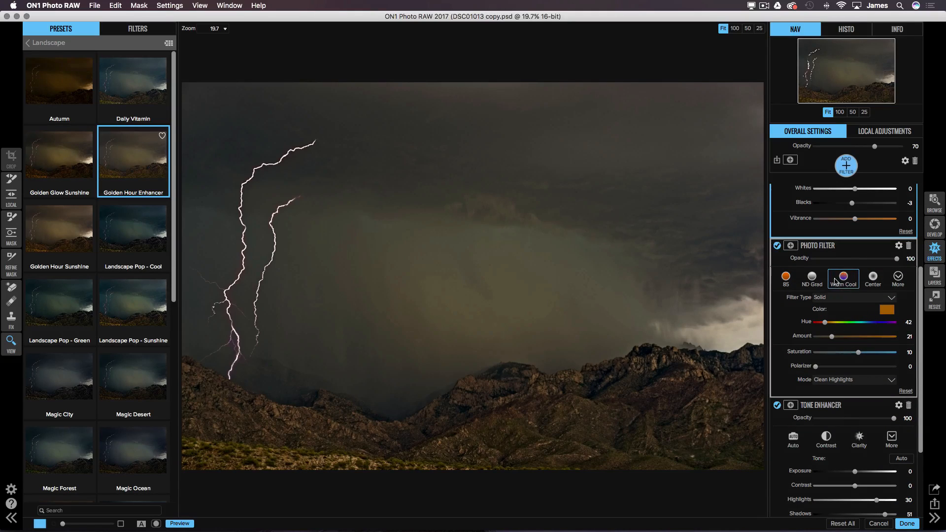
{"action": "left_click_drag", "start_coordinate": [832, 337], "coordinate": [834, 339]}
{"action": "scroll", "coordinate": [859, 437], "scroll_direction": "up", "scroll_amount": 5}
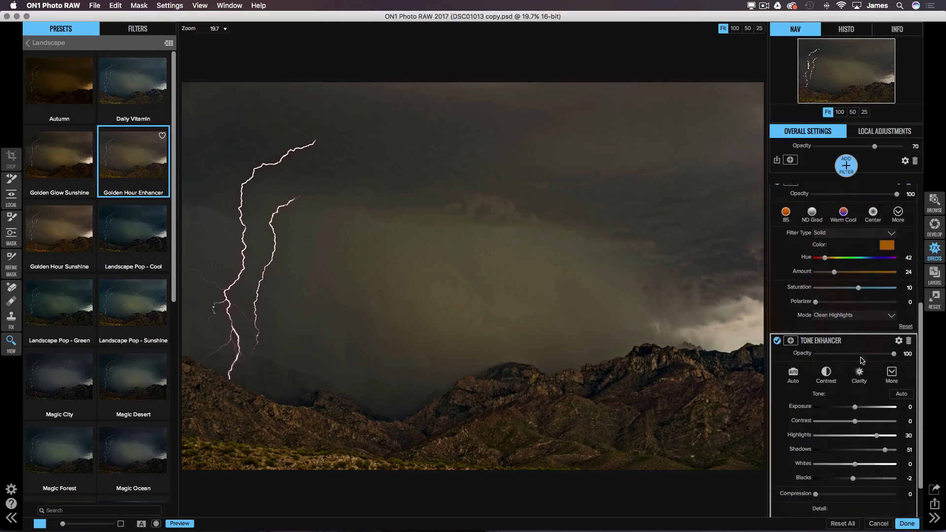
Step: Set the Tone Enhancer's Exposure to 0.7, Contrast to 22 and Highlights to -16, and apply the effects, returning to Layers
{"action": "scroll", "coordinate": [859, 428], "scroll_direction": "down", "scroll_amount": 9}
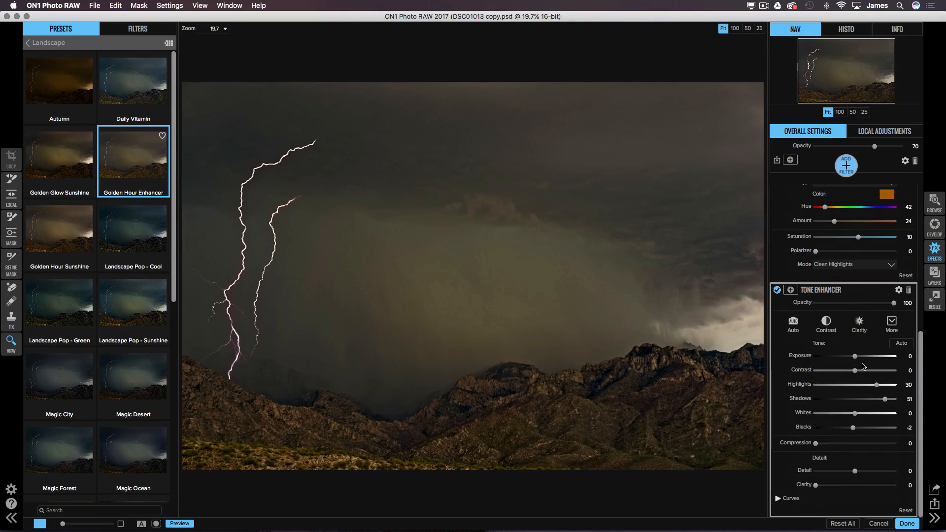
{"action": "left_click_drag", "start_coordinate": [855, 356], "coordinate": [840, 388]}
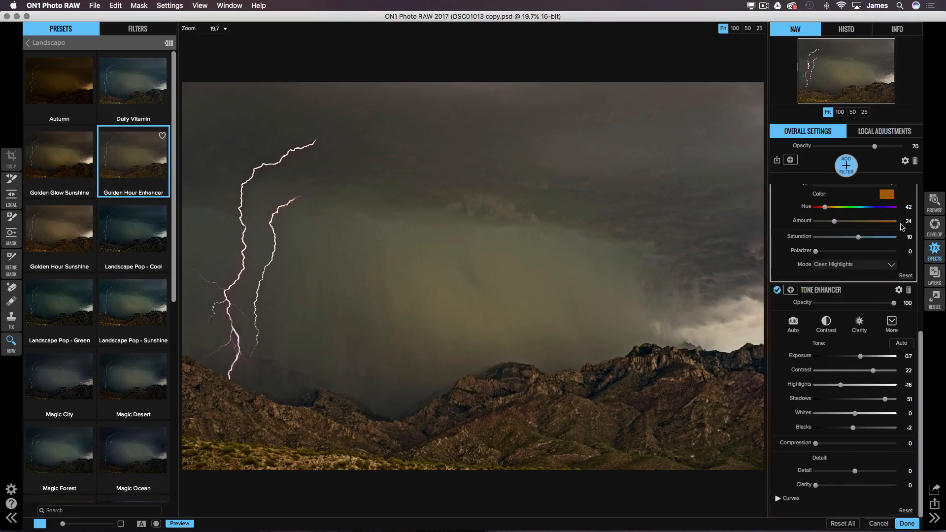
{"action": "left_click_drag", "start_coordinate": [920, 369], "coordinate": [922, 205]}
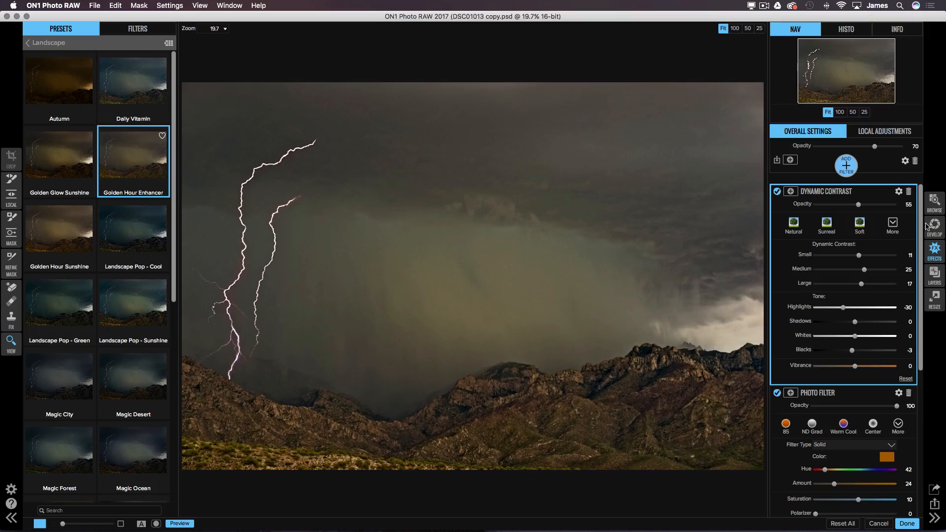
{"action": "left_click", "coordinate": [907, 524]}
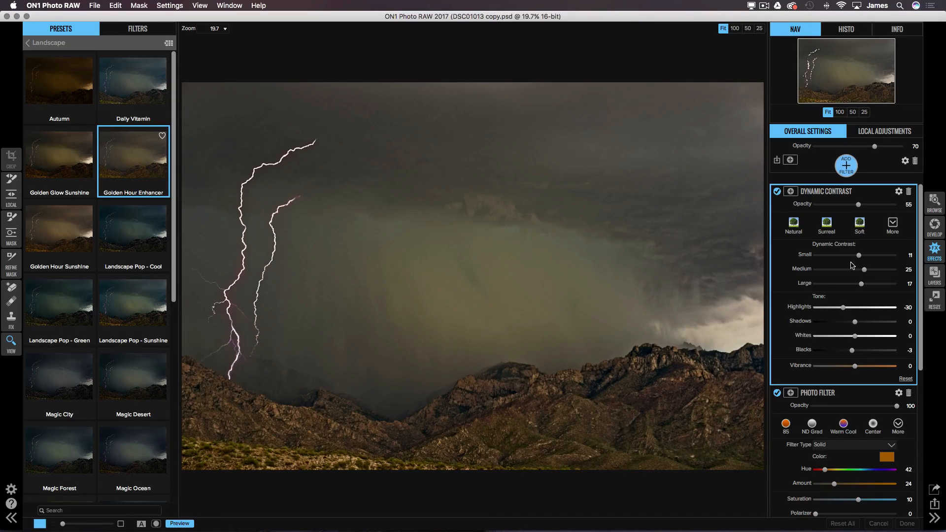
{"action": "left_click", "coordinate": [932, 279]}
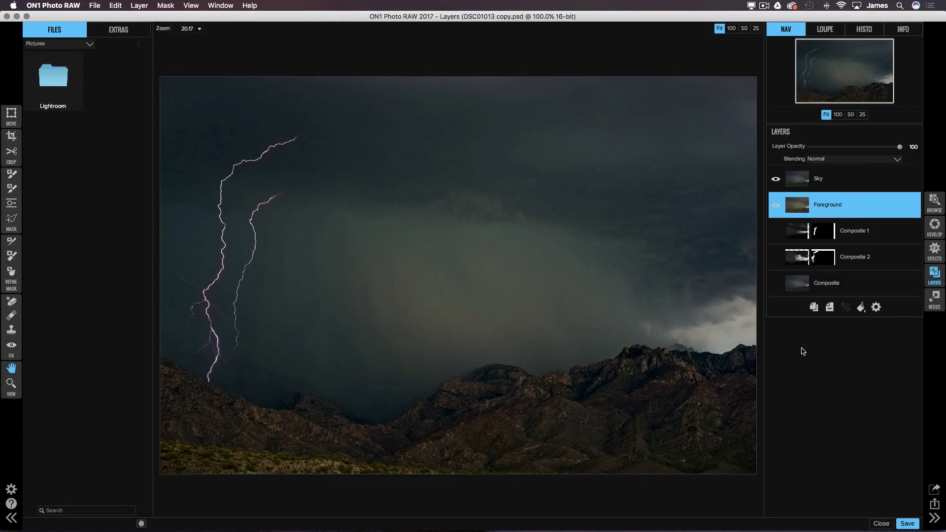
Step: Hide the Sky layer and make the Composite 1, Composite 2 and Composite layers visible beneath Foreground
{"action": "left_click", "coordinate": [776, 180]}
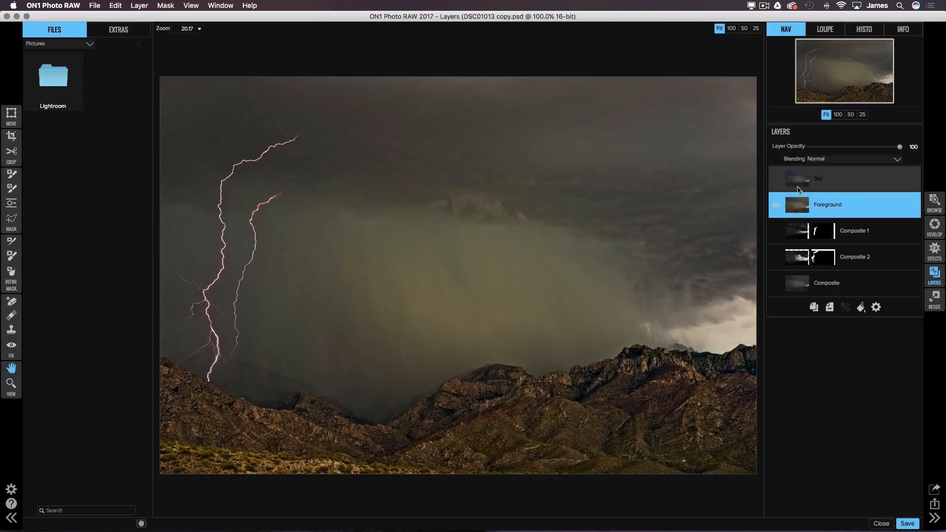
{"action": "left_click", "coordinate": [776, 205]}
{"action": "left_click", "coordinate": [775, 231]}
{"action": "left_click", "coordinate": [776, 257]}
{"action": "left_click", "coordinate": [775, 283]}
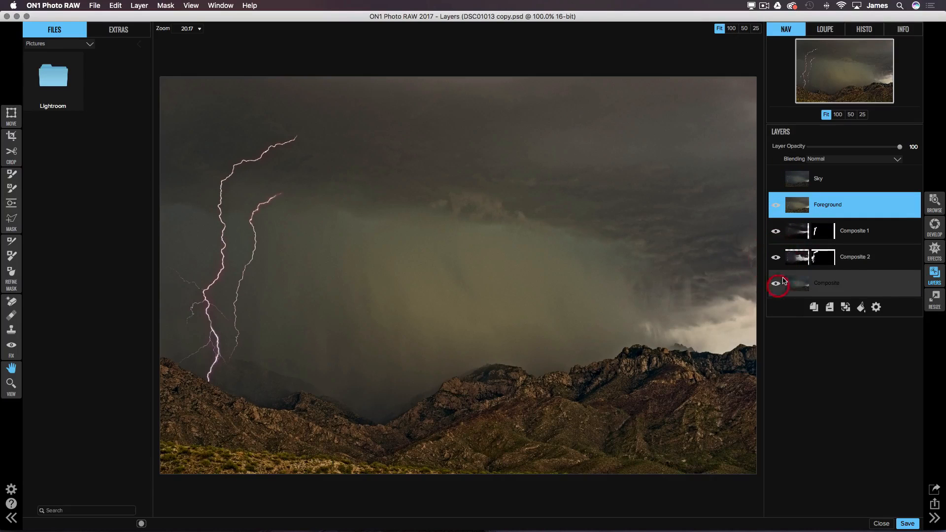
Step: Toggle the Foreground layer's visibility to compare its styling with the composite layers beneath
{"action": "left_click", "coordinate": [776, 204]}
{"action": "left_click", "coordinate": [776, 205]}
{"action": "left_click", "coordinate": [776, 205]}
{"action": "left_click", "coordinate": [776, 205]}
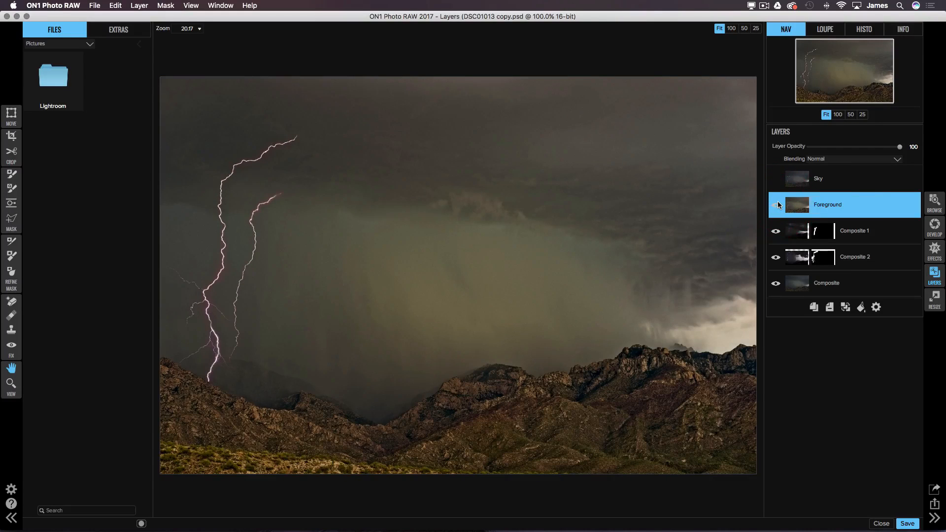
{"action": "left_click", "coordinate": [778, 205]}
{"action": "left_click", "coordinate": [779, 205]}
Step: Give the Foreground layer a black mask and paint in the mountains with the Quick Mask Brush at size 250
{"action": "key", "text": "super+i"}
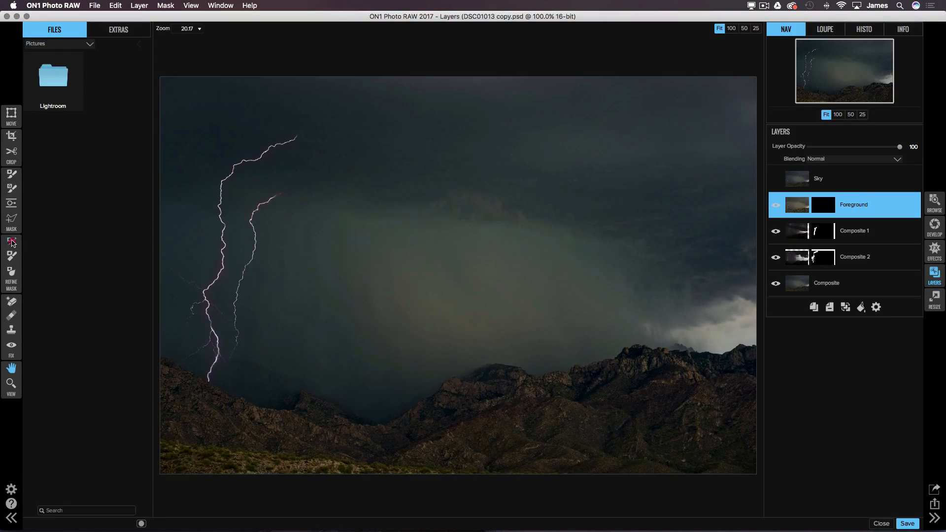
{"action": "left_click", "coordinate": [12, 188]}
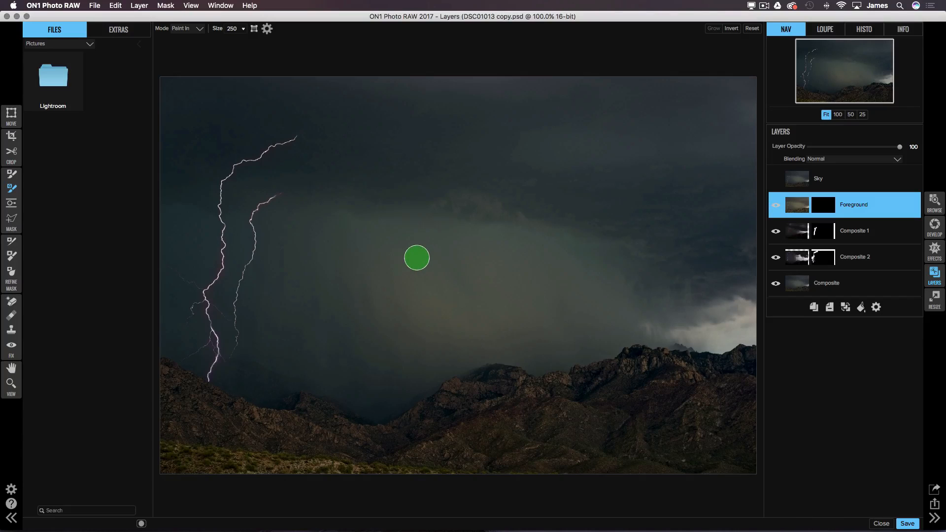
{"action": "key", "text": "x"}
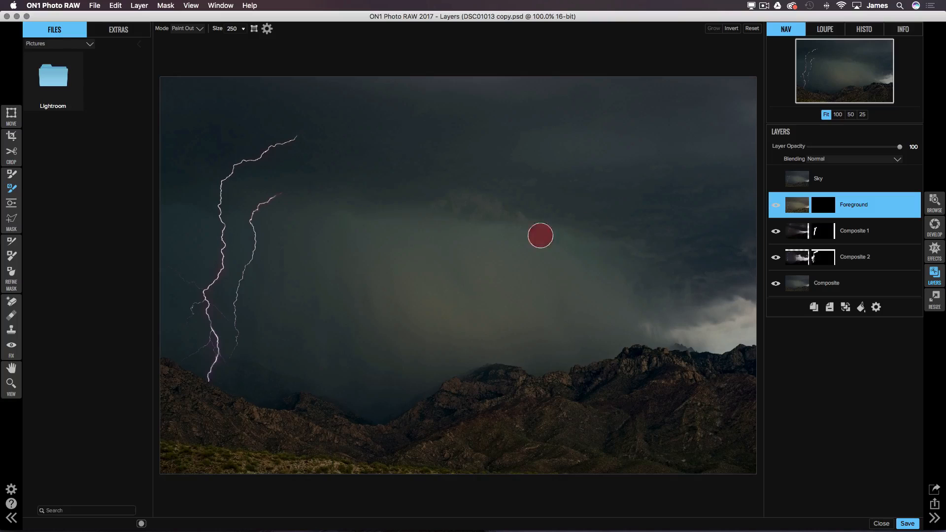
{"action": "key", "text": "x"}
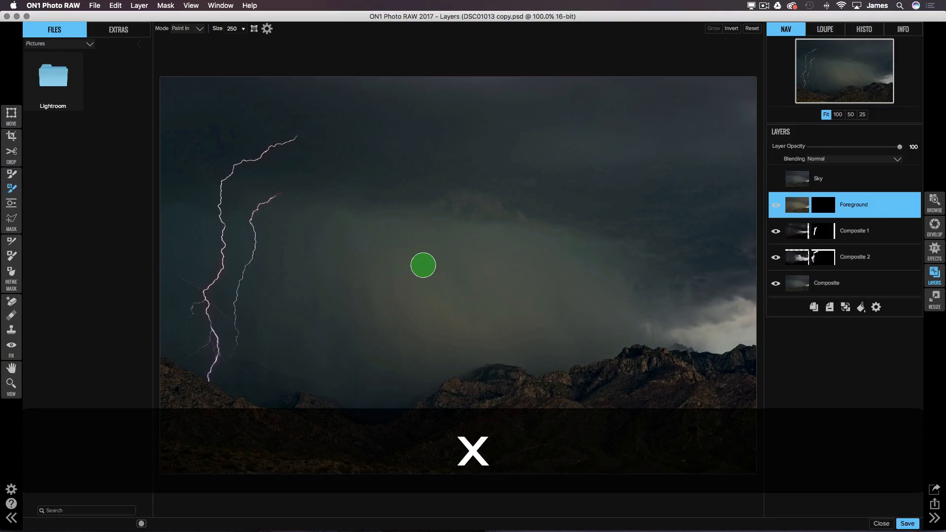
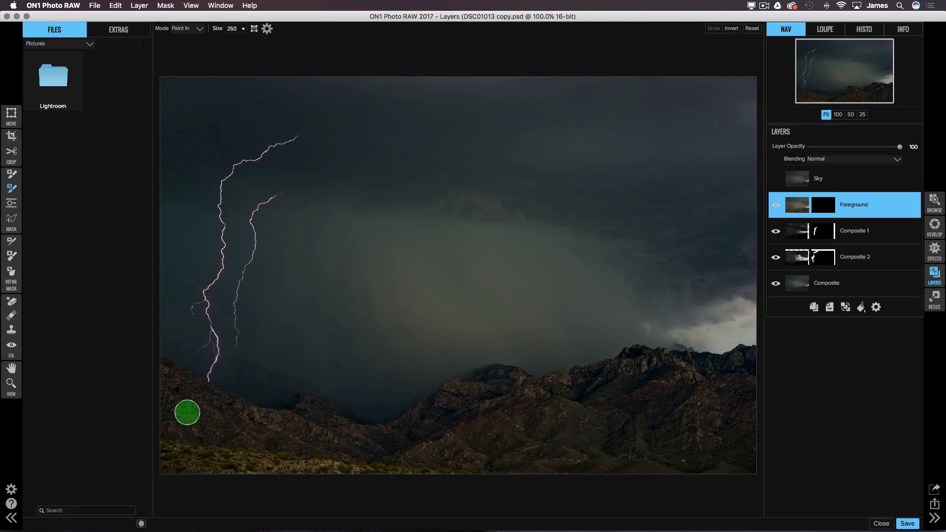
{"action": "mouse_move", "coordinate": [182, 404]}
{"action": "left_mouse_down"}
{"action": "mouse_move", "coordinate": [209, 438]}
{"action": "mouse_move", "coordinate": [251, 434]}
{"action": "left_mouse_up"}
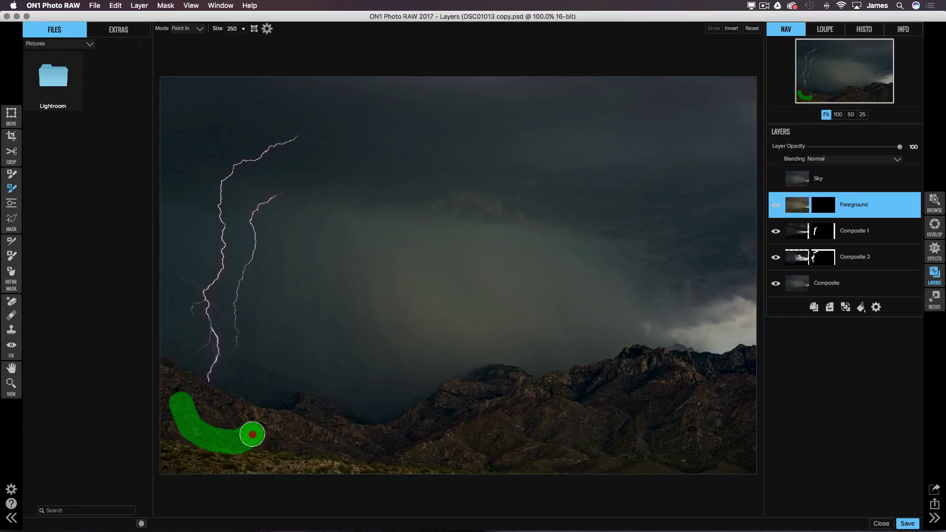
{"action": "mouse_move", "coordinate": [253, 434]}
{"action": "left_mouse_down"}
{"action": "mouse_move", "coordinate": [249, 405]}
{"action": "mouse_move", "coordinate": [261, 391]}
{"action": "left_mouse_up"}
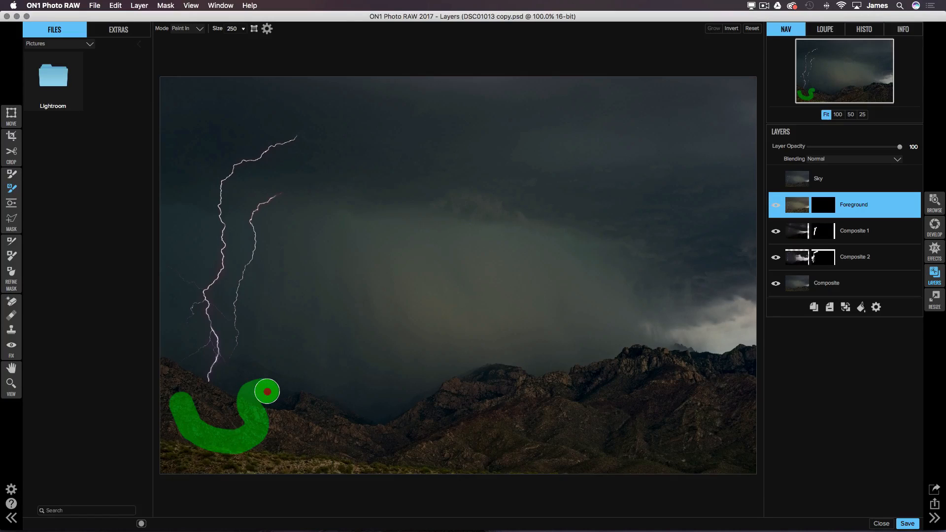
{"action": "mouse_move", "coordinate": [268, 392]}
{"action": "left_mouse_down"}
{"action": "mouse_move", "coordinate": [378, 445]}
{"action": "mouse_move", "coordinate": [438, 436]}
{"action": "mouse_move", "coordinate": [490, 398]}
{"action": "mouse_move", "coordinate": [518, 400]}
{"action": "mouse_move", "coordinate": [562, 437]}
{"action": "mouse_move", "coordinate": [609, 435]}
{"action": "mouse_move", "coordinate": [643, 374]}
{"action": "mouse_move", "coordinate": [668, 369]}
{"action": "mouse_move", "coordinate": [726, 385]}
{"action": "mouse_move", "coordinate": [726, 411]}
{"action": "mouse_move", "coordinate": [683, 432]}
{"action": "mouse_move", "coordinate": [689, 452]}
{"action": "mouse_move", "coordinate": [713, 459]}
{"action": "left_mouse_up"}
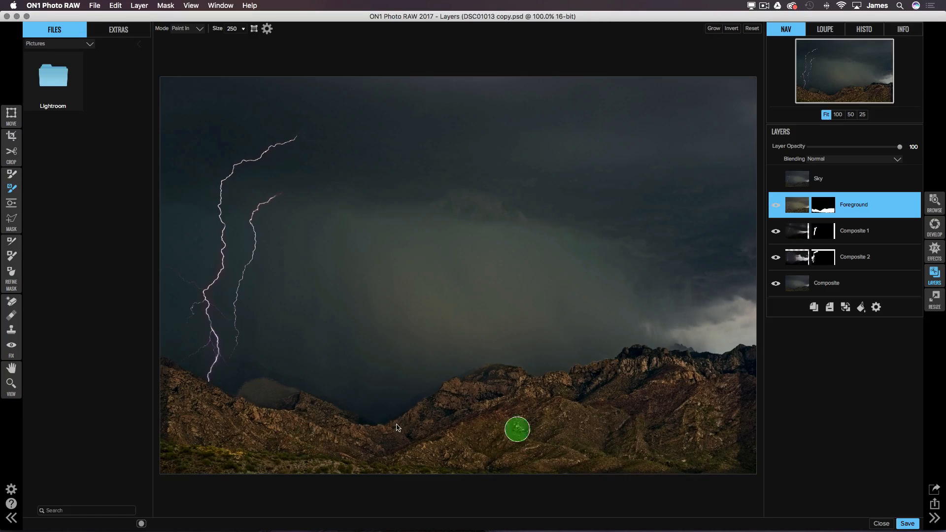
Step: Paint in the missed lower parts of the foreground with the Masking Brush at size 800, feather 25 and opacity 100
{"action": "left_click", "coordinate": [12, 174]}
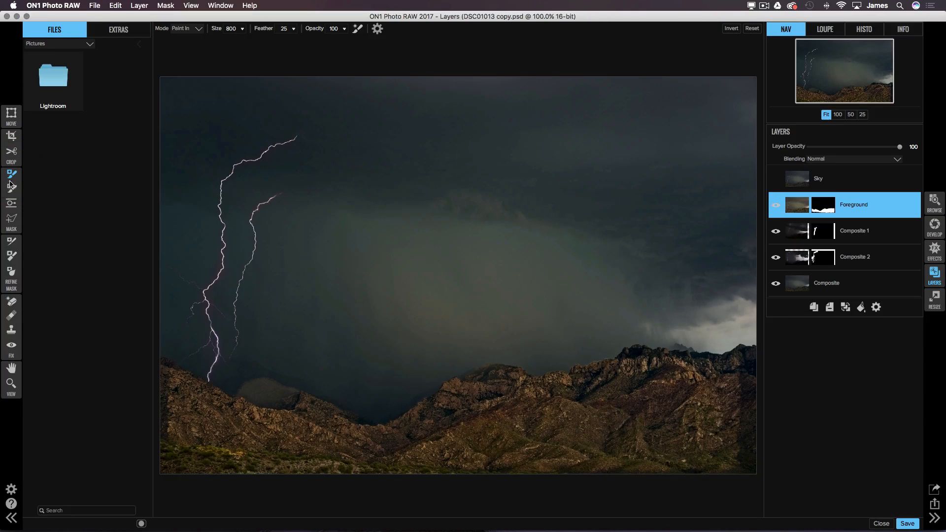
{"action": "mouse_move", "coordinate": [722, 433]}
{"action": "left_mouse_down"}
{"action": "mouse_move", "coordinate": [758, 395]}
{"action": "mouse_move", "coordinate": [744, 417]}
{"action": "mouse_move", "coordinate": [668, 451]}
{"action": "mouse_move", "coordinate": [402, 469]}
{"action": "mouse_move", "coordinate": [213, 458]}
{"action": "mouse_move", "coordinate": [159, 447]}
{"action": "left_mouse_up"}
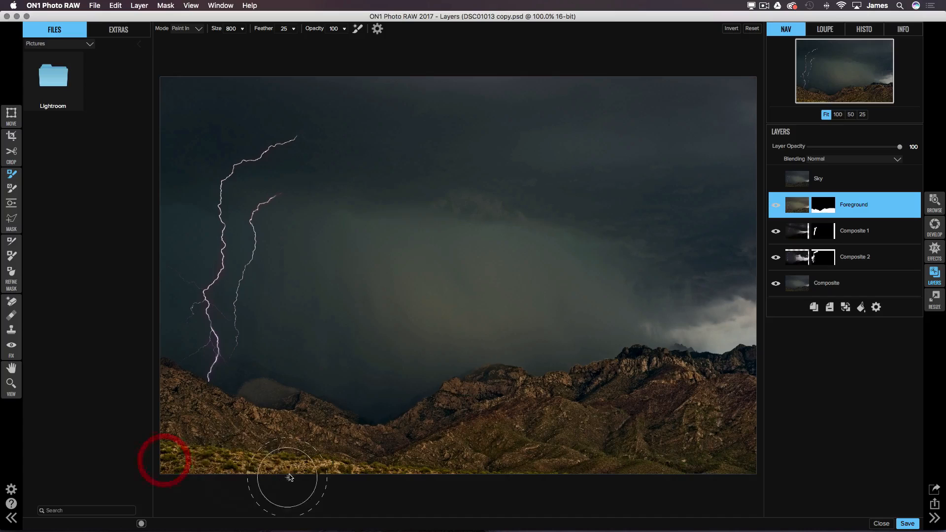
Step: Set the brush to size 500, opacity 41 and feather 60, and paint in the mountains along the ridgeline
{"action": "key", "text": "bracketleft"}
{"action": "key", "text": "bracketright"}
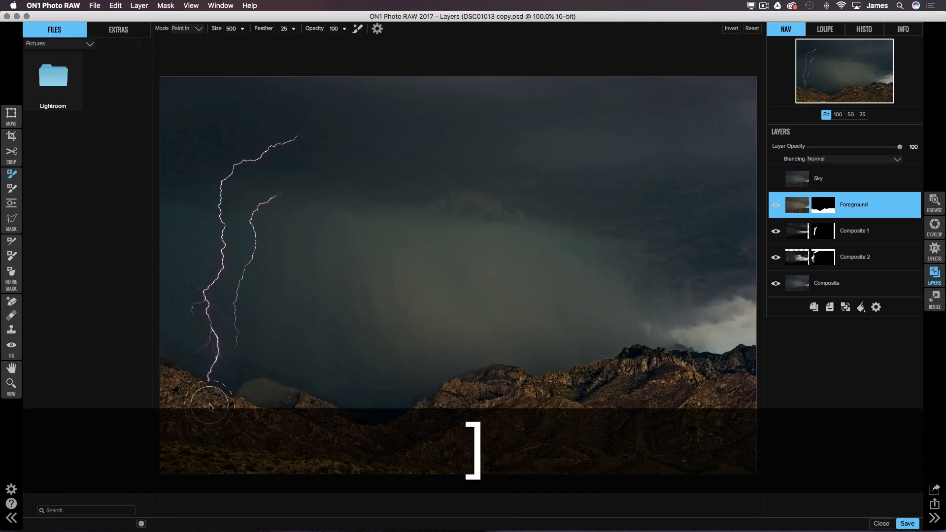
{"action": "left_click", "coordinate": [315, 29]}
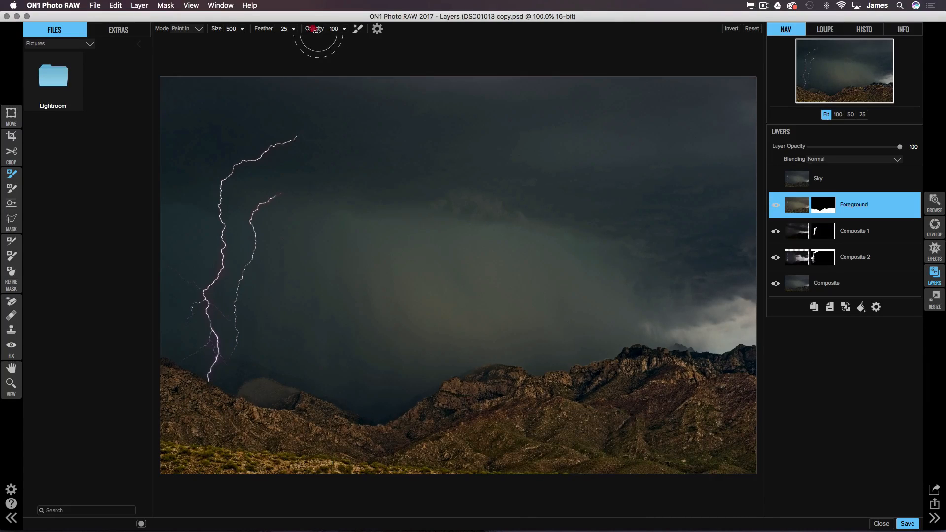
{"action": "left_click_drag", "start_coordinate": [273, 36], "coordinate": [269, 32]}
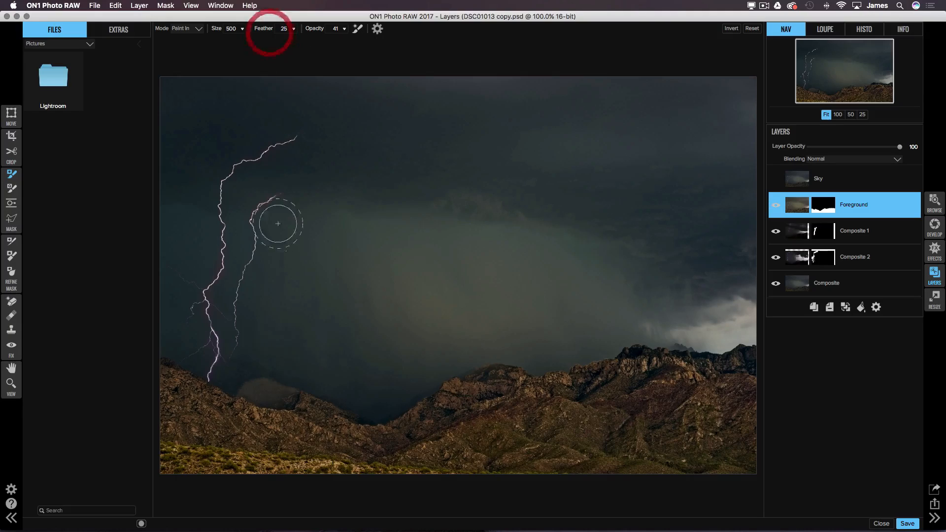
{"action": "left_click_drag", "start_coordinate": [197, 384], "coordinate": [240, 402]}
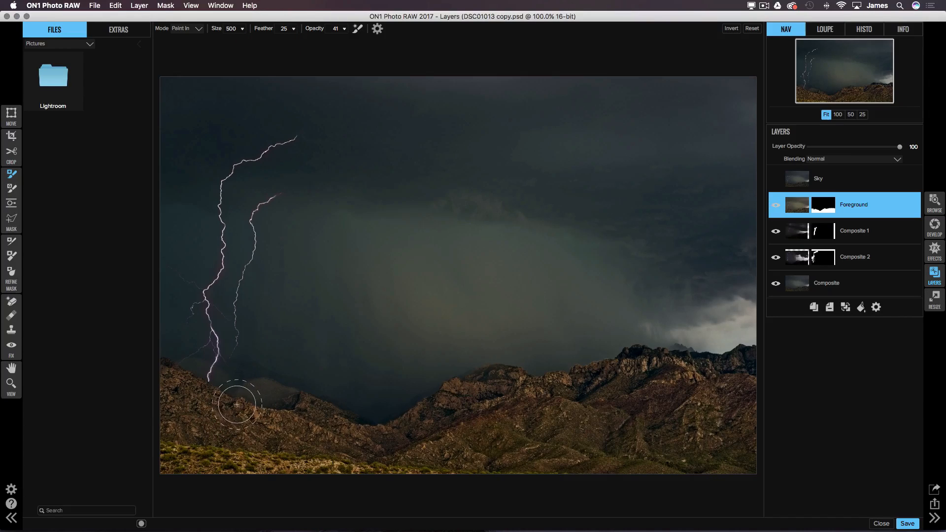
{"action": "key", "text": "shift+bracketright"}
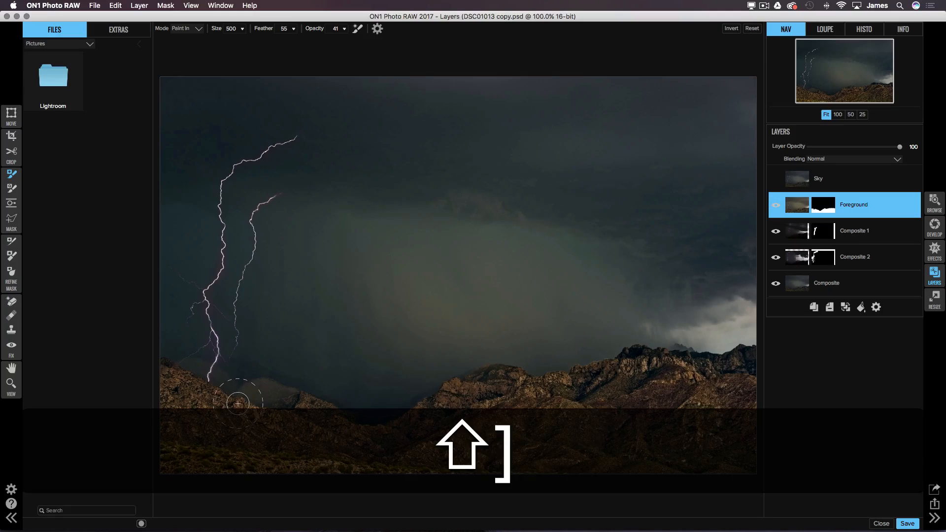
{"action": "mouse_move", "coordinate": [217, 388]}
{"action": "left_mouse_down"}
{"action": "mouse_move", "coordinate": [266, 406]}
{"action": "mouse_move", "coordinate": [214, 383]}
{"action": "mouse_move", "coordinate": [257, 394]}
{"action": "mouse_move", "coordinate": [267, 398]}
{"action": "mouse_move", "coordinate": [176, 381]}
{"action": "mouse_move", "coordinate": [245, 392]}
{"action": "mouse_move", "coordinate": [289, 417]}
{"action": "mouse_move", "coordinate": [294, 391]}
{"action": "mouse_move", "coordinate": [264, 402]}
{"action": "mouse_move", "coordinate": [335, 436]}
{"action": "mouse_move", "coordinate": [246, 388]}
{"action": "mouse_move", "coordinate": [306, 415]}
{"action": "left_mouse_up"}
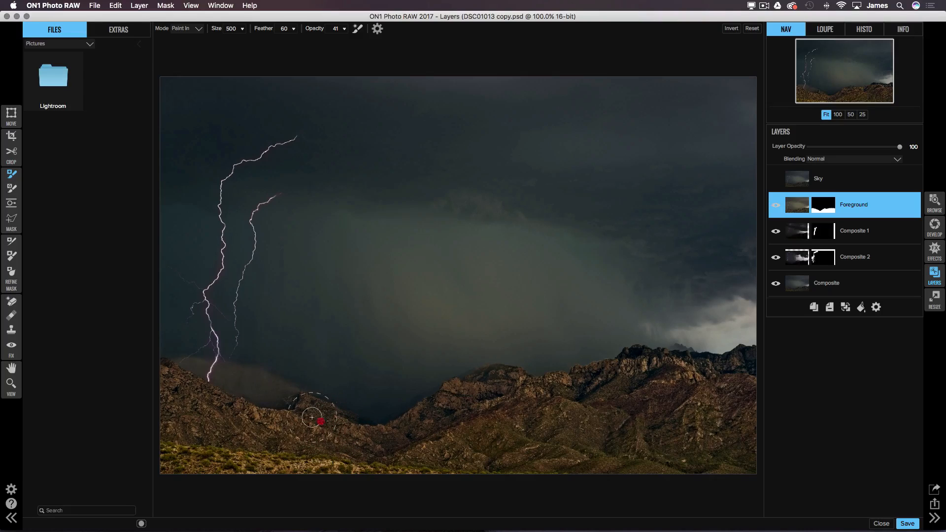
{"action": "left_click_drag", "start_coordinate": [261, 393], "coordinate": [376, 422]}
{"action": "mouse_move", "coordinate": [472, 404]}
{"action": "left_mouse_down"}
{"action": "mouse_move", "coordinate": [551, 405]}
{"action": "mouse_move", "coordinate": [633, 375]}
{"action": "left_mouse_up"}
{"action": "left_click_drag", "start_coordinate": [738, 390], "coordinate": [748, 390]}
Step: Paint out the mask spill in the sky above the ridge around the lightning strike, using the same brush settings
{"action": "key", "text": "x"}
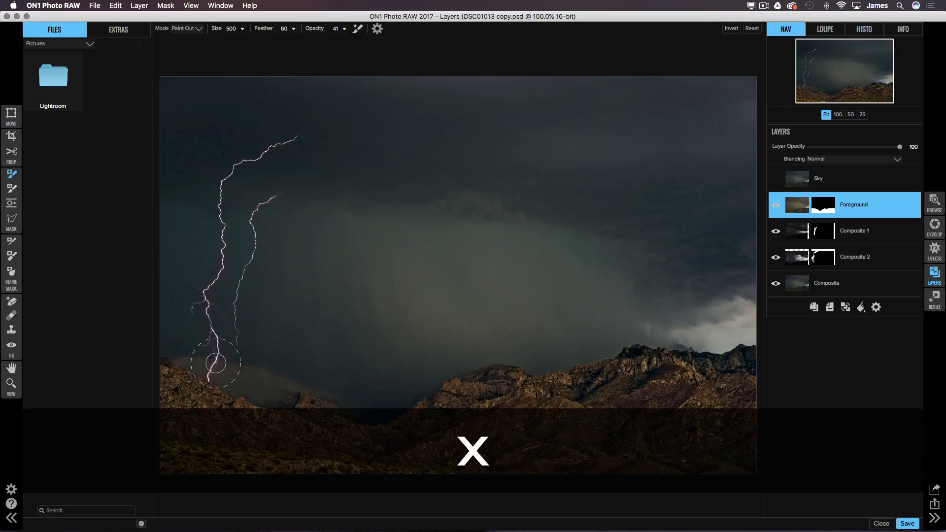
{"action": "mouse_move", "coordinate": [217, 363]}
{"action": "left_mouse_down"}
{"action": "mouse_move", "coordinate": [167, 334]}
{"action": "mouse_move", "coordinate": [238, 367]}
{"action": "mouse_move", "coordinate": [365, 383]}
{"action": "mouse_move", "coordinate": [343, 379]}
{"action": "left_mouse_up"}
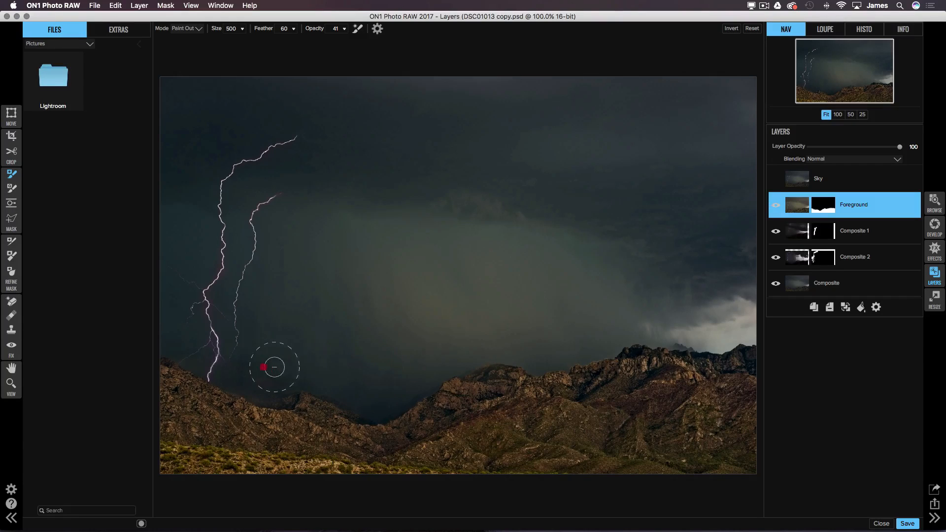
{"action": "mouse_move", "coordinate": [187, 343]}
{"action": "left_mouse_down"}
{"action": "mouse_move", "coordinate": [235, 365]}
{"action": "mouse_move", "coordinate": [150, 329]}
{"action": "mouse_move", "coordinate": [253, 362]}
{"action": "left_mouse_up"}
{"action": "mouse_move", "coordinate": [321, 354]}
{"action": "left_mouse_down"}
{"action": "mouse_move", "coordinate": [241, 361]}
{"action": "mouse_move", "coordinate": [308, 358]}
{"action": "left_mouse_up"}
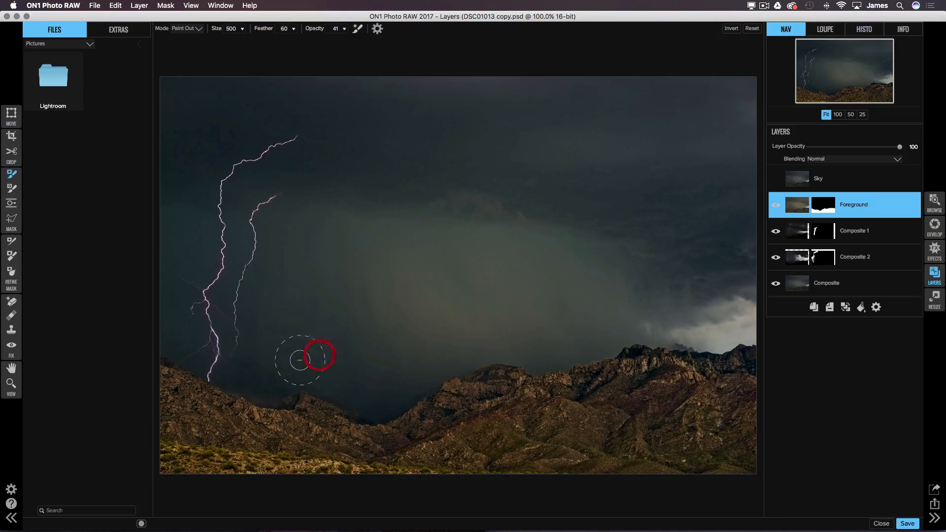
Step: Paint out the Foreground mask spill along the whole mountain ridgeline, lowering the brush opacity to 22 for softer blending
{"action": "mouse_move", "coordinate": [177, 330]}
{"action": "left_mouse_down"}
{"action": "mouse_move", "coordinate": [261, 365]}
{"action": "mouse_move", "coordinate": [241, 372]}
{"action": "mouse_move", "coordinate": [282, 372]}
{"action": "mouse_move", "coordinate": [266, 372]}
{"action": "left_mouse_up"}
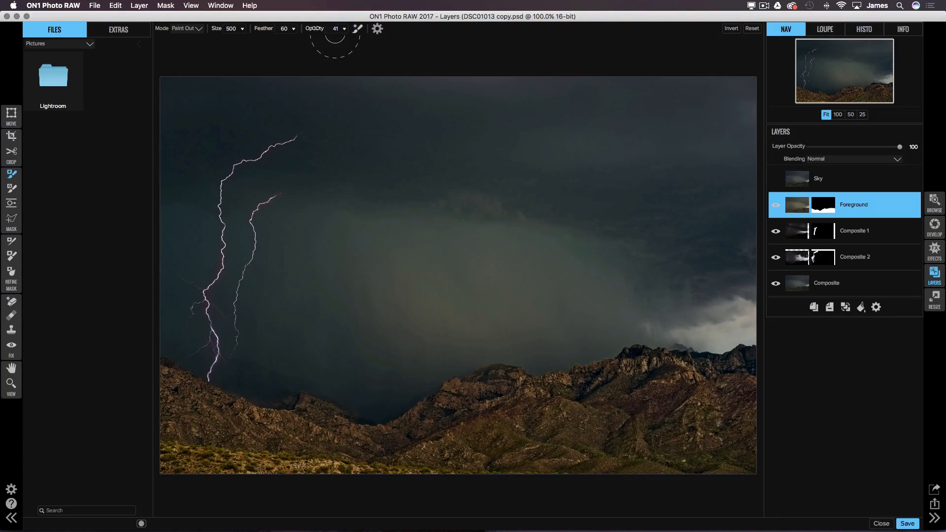
{"action": "left_click_drag", "start_coordinate": [301, 30], "coordinate": [285, 31]}
{"action": "left_click_drag", "start_coordinate": [211, 383], "coordinate": [166, 356]}
{"action": "left_click_drag", "start_coordinate": [306, 412], "coordinate": [185, 366]}
{"action": "left_click_drag", "start_coordinate": [297, 412], "coordinate": [249, 404]}
{"action": "left_click_drag", "start_coordinate": [338, 397], "coordinate": [214, 372]}
{"action": "left_click_drag", "start_coordinate": [428, 379], "coordinate": [438, 386]}
{"action": "left_click_drag", "start_coordinate": [522, 359], "coordinate": [369, 392]}
{"action": "left_click_drag", "start_coordinate": [583, 348], "coordinate": [451, 374]}
{"action": "mouse_move", "coordinate": [650, 357]}
{"action": "left_mouse_down"}
{"action": "mouse_move", "coordinate": [611, 367]}
{"action": "mouse_move", "coordinate": [547, 362]}
{"action": "mouse_move", "coordinate": [555, 358]}
{"action": "left_mouse_up"}
{"action": "left_click_drag", "start_coordinate": [663, 337], "coordinate": [532, 360]}
{"action": "left_click_drag", "start_coordinate": [696, 340], "coordinate": [608, 345]}
{"action": "left_click_drag", "start_coordinate": [768, 342], "coordinate": [655, 335]}
{"action": "left_click_drag", "start_coordinate": [607, 351], "coordinate": [650, 344]}
{"action": "mouse_move", "coordinate": [412, 387]}
{"action": "left_mouse_down"}
{"action": "mouse_move", "coordinate": [327, 406]}
{"action": "mouse_move", "coordinate": [127, 346]}
{"action": "left_mouse_up"}
{"action": "left_click_drag", "start_coordinate": [123, 345], "coordinate": [351, 386]}
{"action": "left_click_drag", "start_coordinate": [211, 353], "coordinate": [261, 370]}
{"action": "left_click_drag", "start_coordinate": [330, 394], "coordinate": [126, 344]}
{"action": "mouse_move", "coordinate": [124, 344]}
{"action": "left_mouse_down"}
{"action": "mouse_move", "coordinate": [399, 392]}
{"action": "mouse_move", "coordinate": [460, 370]}
{"action": "left_mouse_up"}
{"action": "mouse_move", "coordinate": [495, 357]}
{"action": "left_mouse_down"}
{"action": "mouse_move", "coordinate": [721, 333]}
{"action": "mouse_move", "coordinate": [674, 346]}
{"action": "mouse_move", "coordinate": [772, 339]}
{"action": "mouse_move", "coordinate": [752, 352]}
{"action": "mouse_move", "coordinate": [761, 351]}
{"action": "mouse_move", "coordinate": [565, 355]}
{"action": "mouse_move", "coordinate": [395, 396]}
{"action": "left_mouse_up"}
{"action": "mouse_move", "coordinate": [269, 379]}
{"action": "left_mouse_down"}
{"action": "mouse_move", "coordinate": [123, 346]}
{"action": "mouse_move", "coordinate": [270, 375]}
{"action": "mouse_move", "coordinate": [198, 350]}
{"action": "left_mouse_up"}
{"action": "mouse_move", "coordinate": [379, 373]}
{"action": "left_mouse_down"}
{"action": "mouse_move", "coordinate": [403, 375]}
{"action": "mouse_move", "coordinate": [500, 344]}
{"action": "left_mouse_up"}
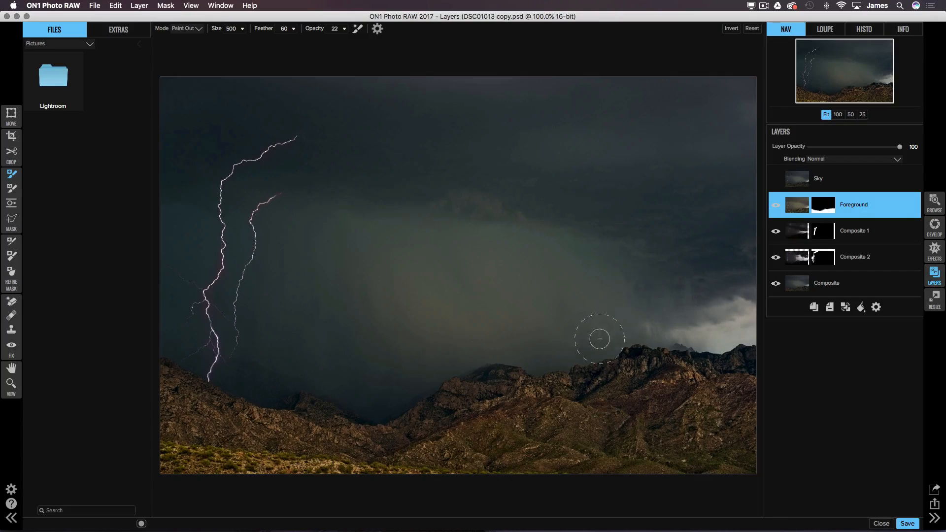
{"action": "left_click_drag", "start_coordinate": [623, 346], "coordinate": [556, 356]}
Step: Show the Foreground mask in Grayscale view and paint out the remaining spill along the edge of the ridge
{"action": "right_click", "coordinate": [831, 208]}
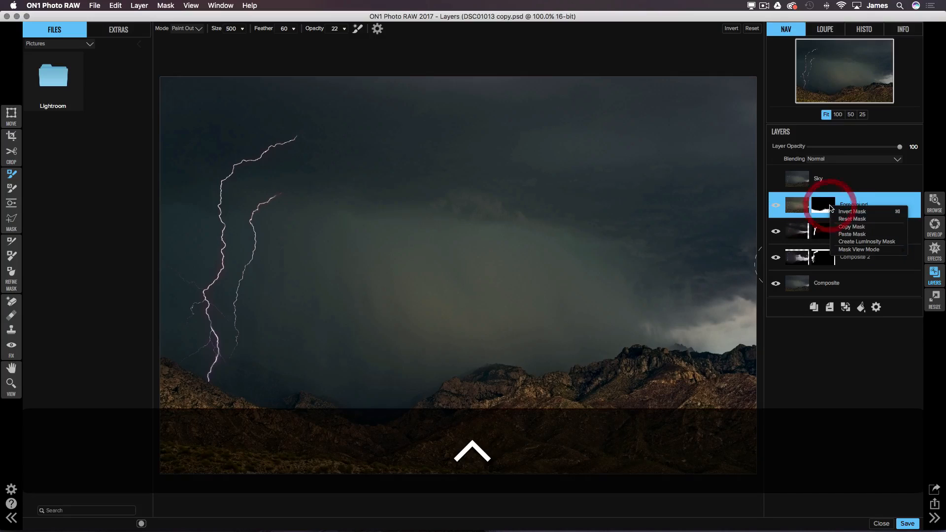
{"action": "left_click", "coordinate": [843, 249]}
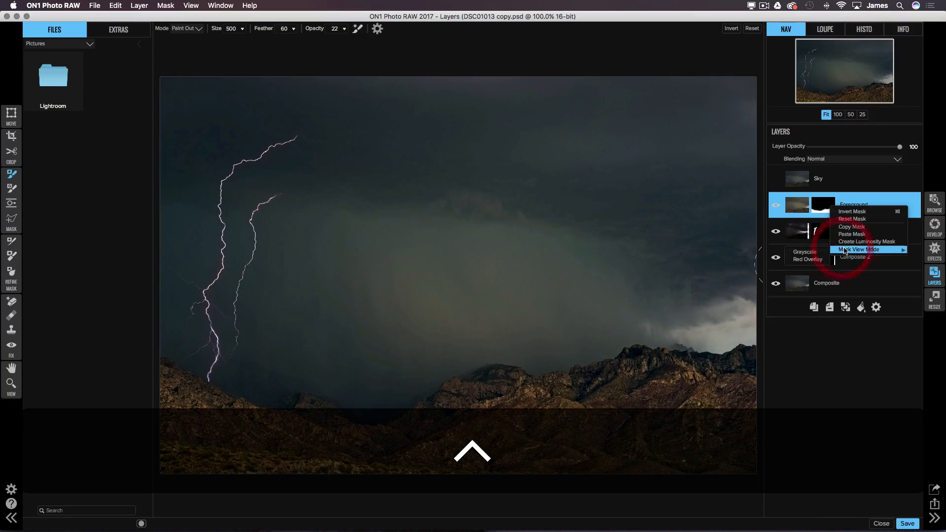
{"action": "left_click", "coordinate": [805, 252]}
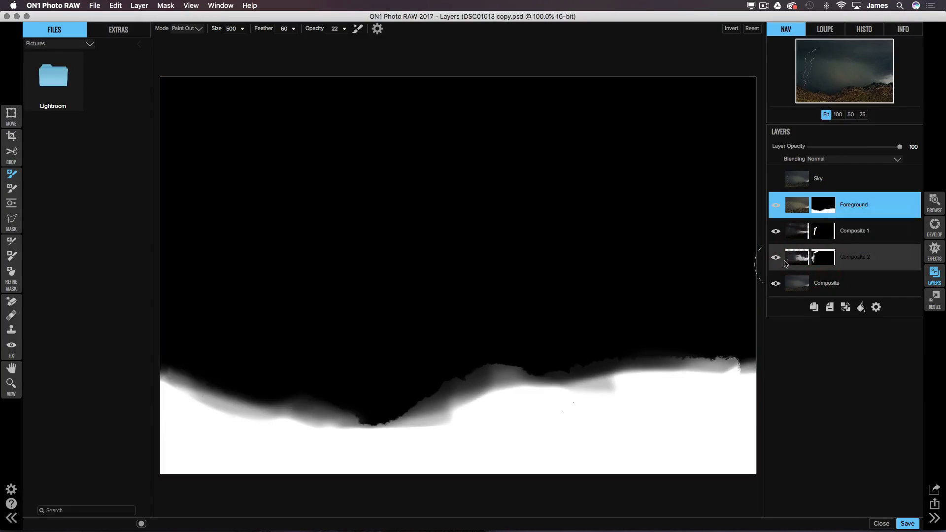
{"action": "mouse_move", "coordinate": [169, 363]}
{"action": "left_mouse_down"}
{"action": "mouse_move", "coordinate": [255, 394]}
{"action": "mouse_move", "coordinate": [173, 357]}
{"action": "mouse_move", "coordinate": [261, 373]}
{"action": "mouse_move", "coordinate": [192, 352]}
{"action": "mouse_move", "coordinate": [252, 384]}
{"action": "mouse_move", "coordinate": [199, 355]}
{"action": "mouse_move", "coordinate": [200, 363]}
{"action": "mouse_move", "coordinate": [333, 383]}
{"action": "left_mouse_up"}
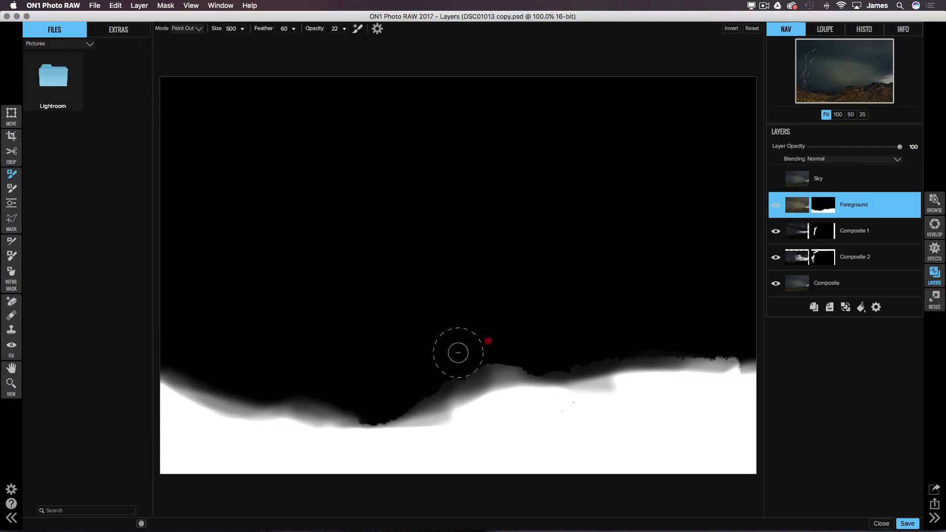
{"action": "mouse_move", "coordinate": [722, 345]}
{"action": "left_mouse_down"}
{"action": "mouse_move", "coordinate": [699, 340]}
{"action": "mouse_move", "coordinate": [751, 348]}
{"action": "left_mouse_up"}
Step: Inspect the Foreground mask in Red Overlay view mode and hide the mask view
{"action": "left_click", "coordinate": [818, 207], "text": "ctrl"}
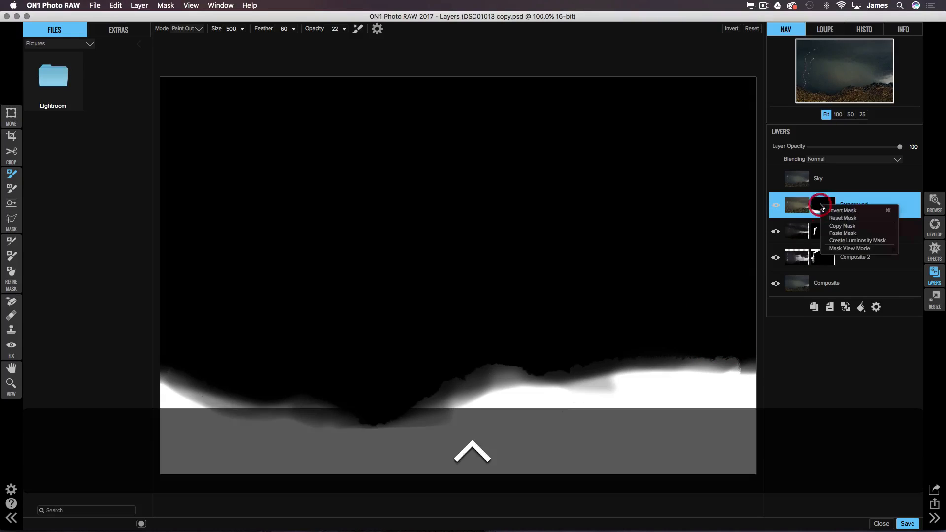
{"action": "mouse_move", "coordinate": [838, 250]}
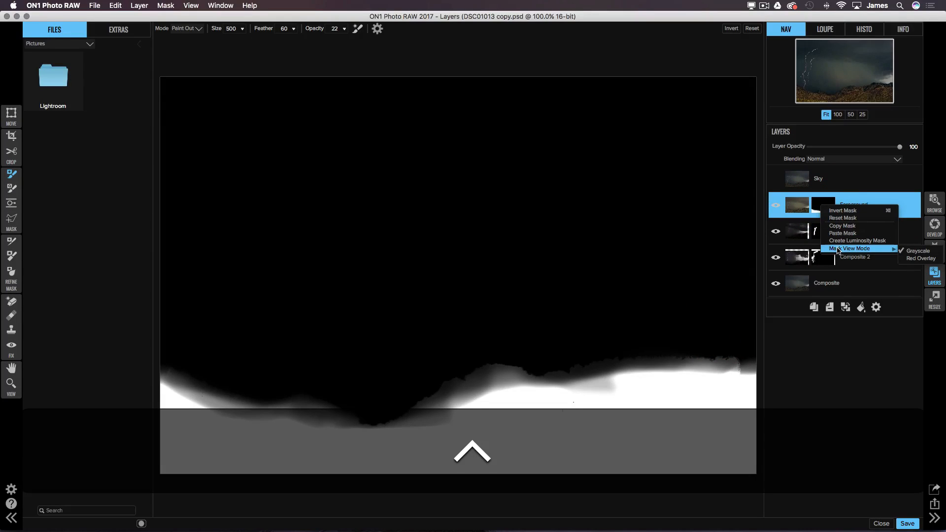
{"action": "left_click", "coordinate": [919, 258]}
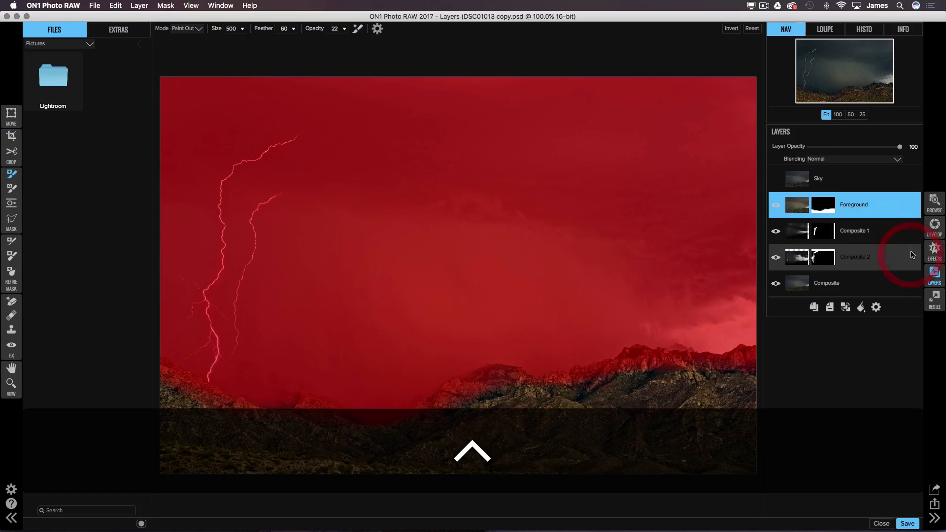
{"action": "left_click", "coordinate": [837, 211], "text": "ctrl"}
{"action": "mouse_move", "coordinate": [873, 250]}
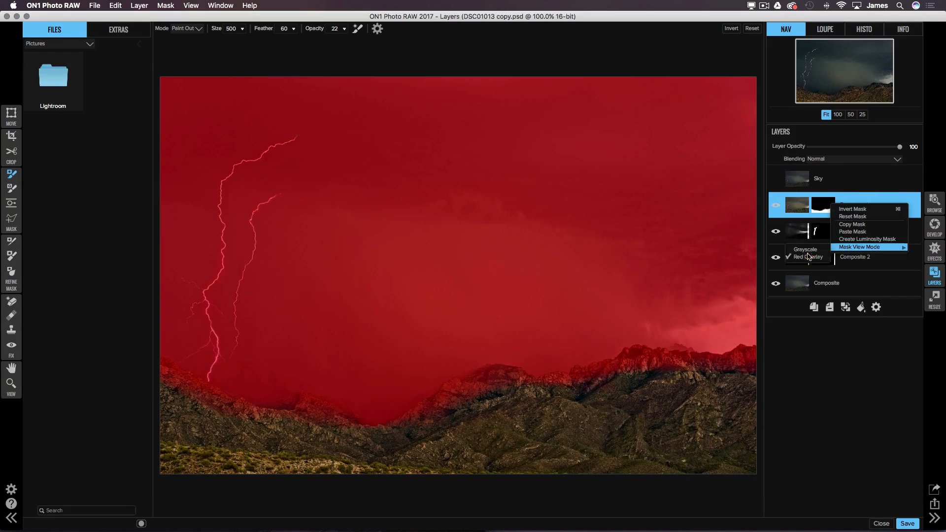
{"action": "left_click", "coordinate": [808, 256]}
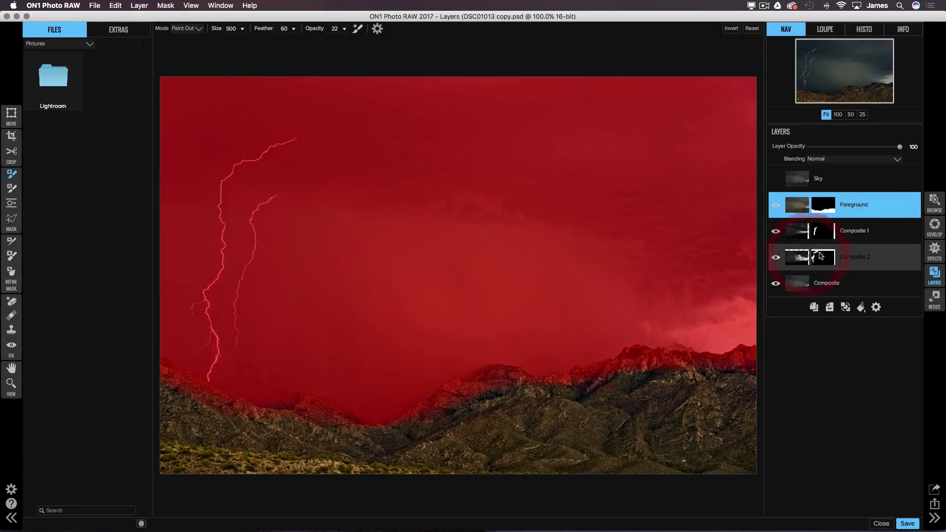
{"action": "left_click", "coordinate": [141, 524]}
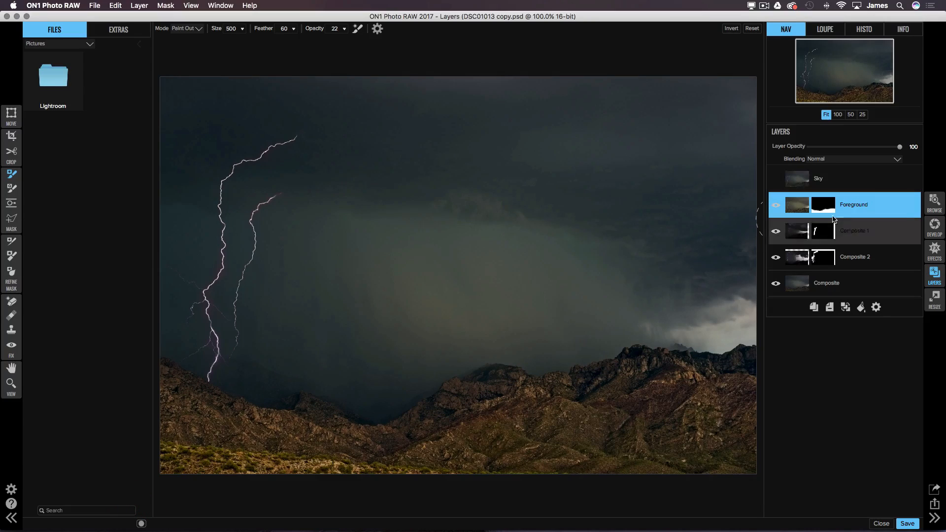
Step: Open the Sky layer in Effects and add a Dynamic Contrast filter
{"action": "left_click", "coordinate": [797, 180]}
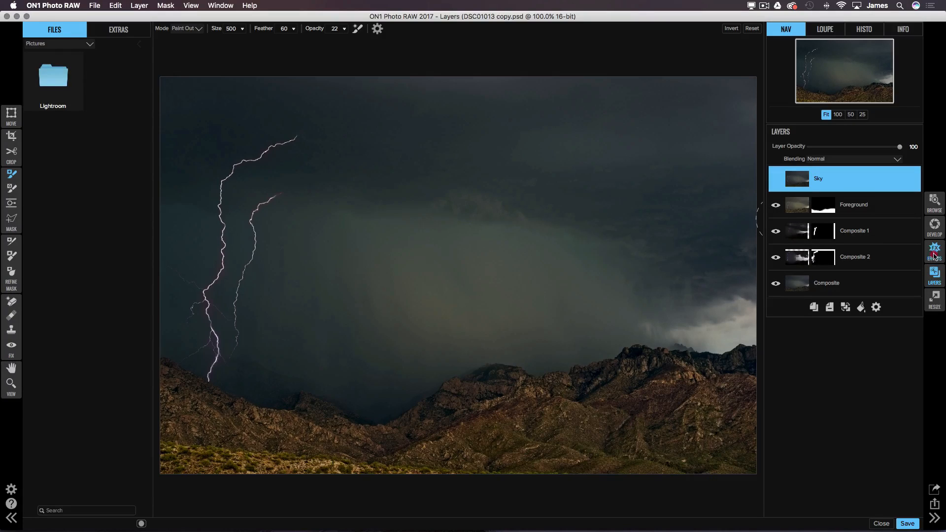
{"action": "left_click", "coordinate": [934, 255]}
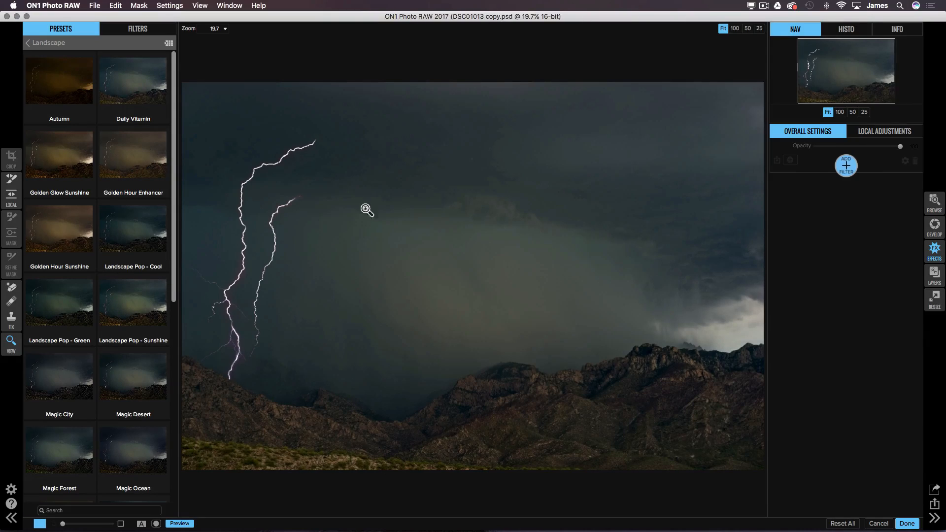
{"action": "left_click", "coordinate": [847, 165]}
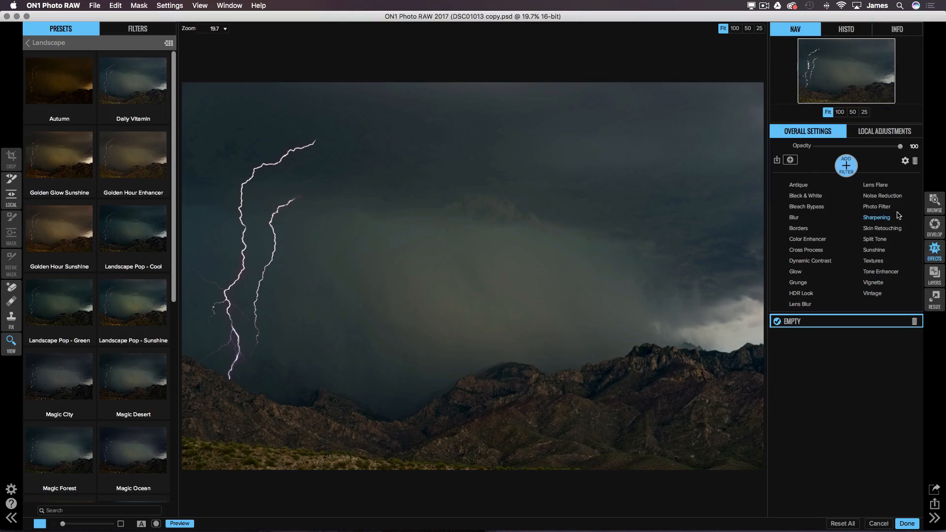
{"action": "left_click", "coordinate": [818, 261]}
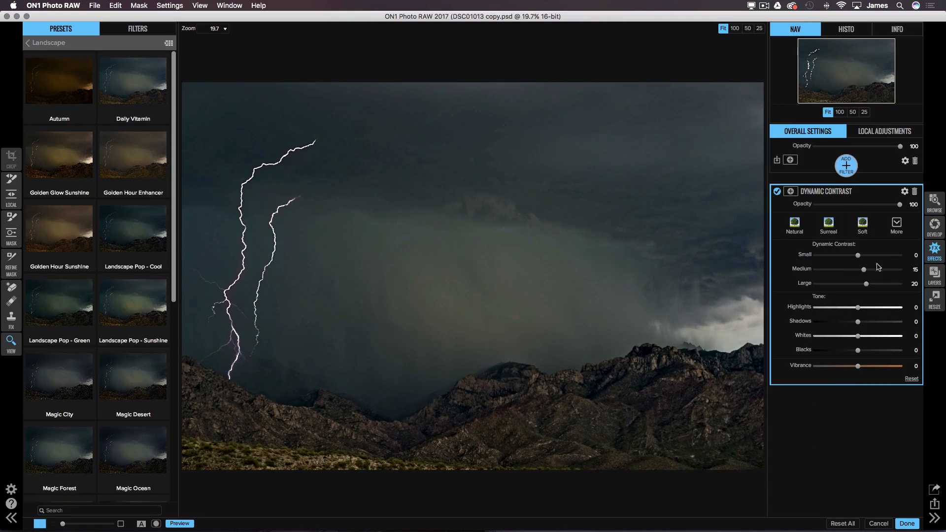
Step: Try Dynamic Contrast with Small 32, Medium 11, Large 8, Highlights -40 and Shadows -49, and compare the Soft and Surreal presets
{"action": "left_click_drag", "start_coordinate": [858, 307], "coordinate": [837, 321]}
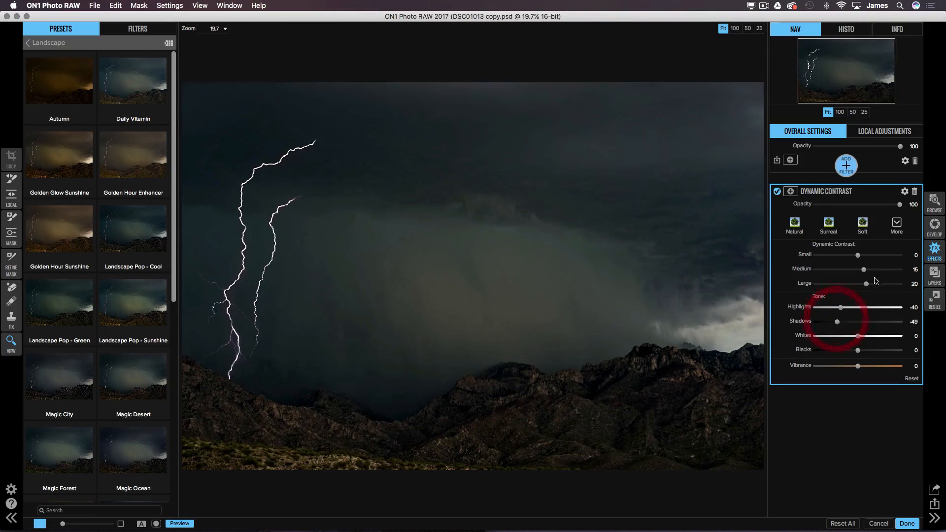
{"action": "left_click", "coordinate": [876, 270]}
{"action": "mouse_move", "coordinate": [876, 270]}
{"action": "left_mouse_down"}
{"action": "mouse_move", "coordinate": [850, 256]}
{"action": "mouse_move", "coordinate": [866, 285]}
{"action": "mouse_move", "coordinate": [893, 285]}
{"action": "mouse_move", "coordinate": [864, 284]}
{"action": "mouse_move", "coordinate": [873, 256]}
{"action": "mouse_move", "coordinate": [857, 284]}
{"action": "mouse_move", "coordinate": [870, 256]}
{"action": "left_mouse_up"}
{"action": "left_click", "coordinate": [870, 255]}
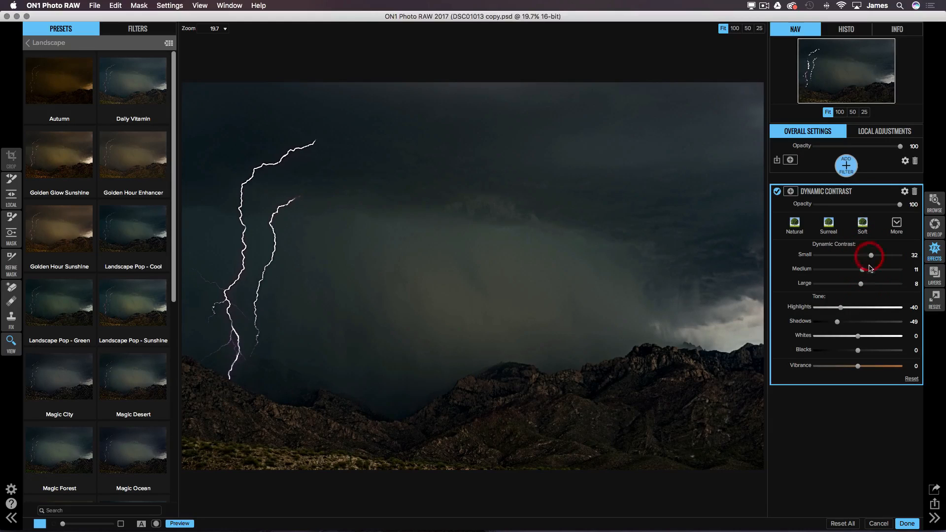
{"action": "left_click", "coordinate": [862, 225]}
{"action": "left_click", "coordinate": [830, 225]}
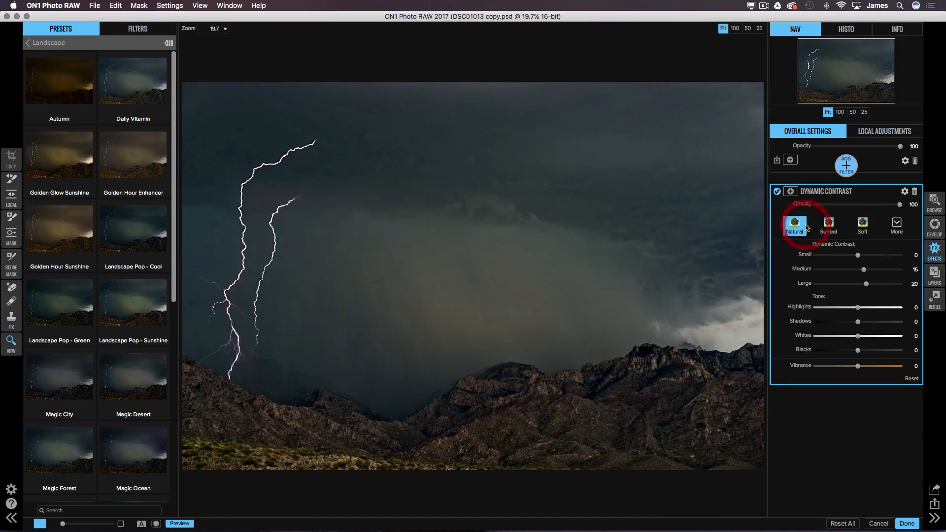
Step: Apply the Natural Dynamic Contrast preset and set Small to 16, Medium to 11, Shadows to -30, Blacks to -6 and Vibrance to -3
{"action": "left_click", "coordinate": [792, 227]}
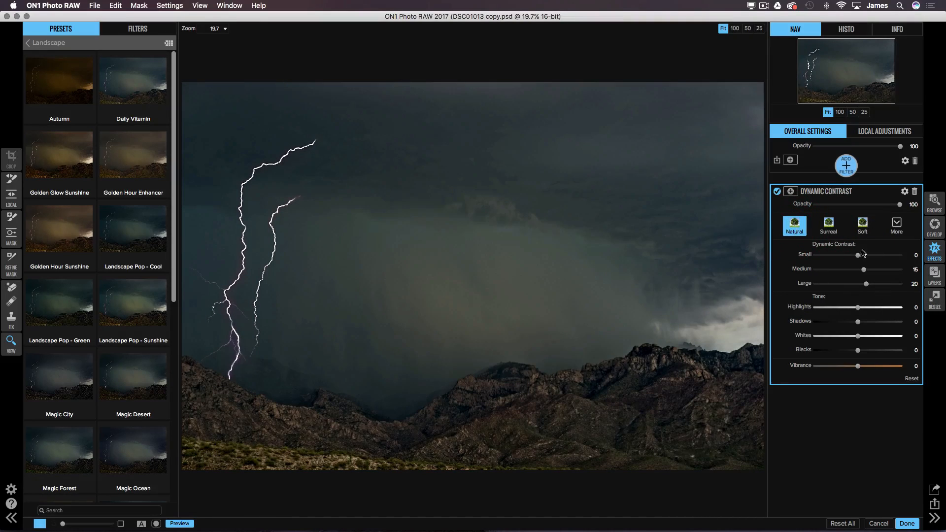
{"action": "left_click", "coordinate": [849, 324]}
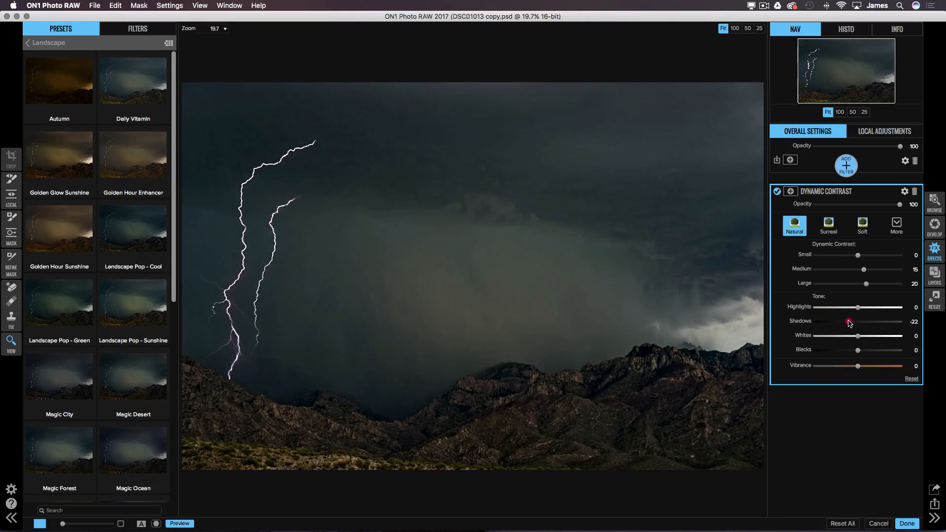
{"action": "left_click_drag", "start_coordinate": [849, 323], "coordinate": [843, 323]}
{"action": "left_click_drag", "start_coordinate": [865, 269], "coordinate": [862, 269]}
{"action": "left_click", "coordinate": [864, 255]}
{"action": "left_click_drag", "start_coordinate": [847, 351], "coordinate": [846, 351]}
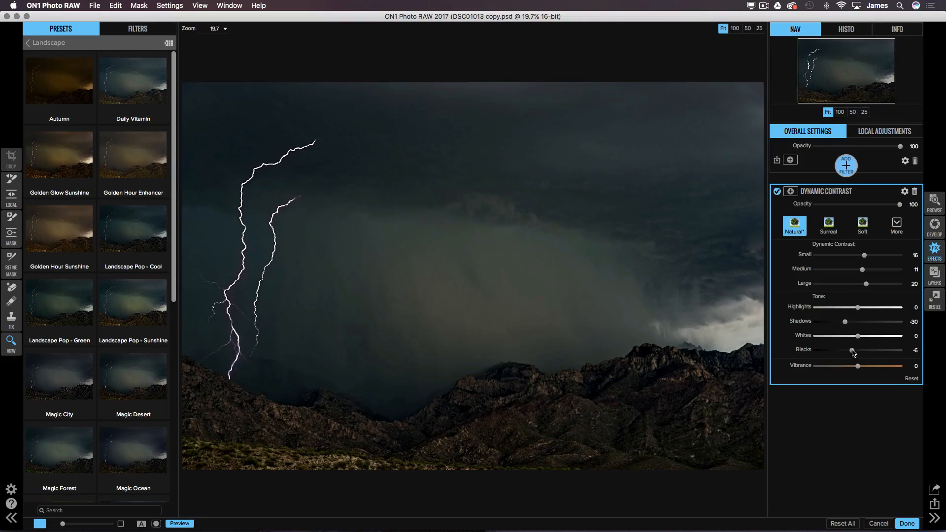
{"action": "mouse_move", "coordinate": [858, 366]}
{"action": "left_mouse_down"}
{"action": "mouse_move", "coordinate": [880, 367]}
{"action": "mouse_move", "coordinate": [858, 371]}
{"action": "left_mouse_up"}
{"action": "left_click_drag", "start_coordinate": [854, 370], "coordinate": [858, 370]}
Step: Add a Noise Reduction filter, compare its Subtle and Strong presets up close on the sky, and apply Strong
{"action": "left_click", "coordinate": [846, 168]}
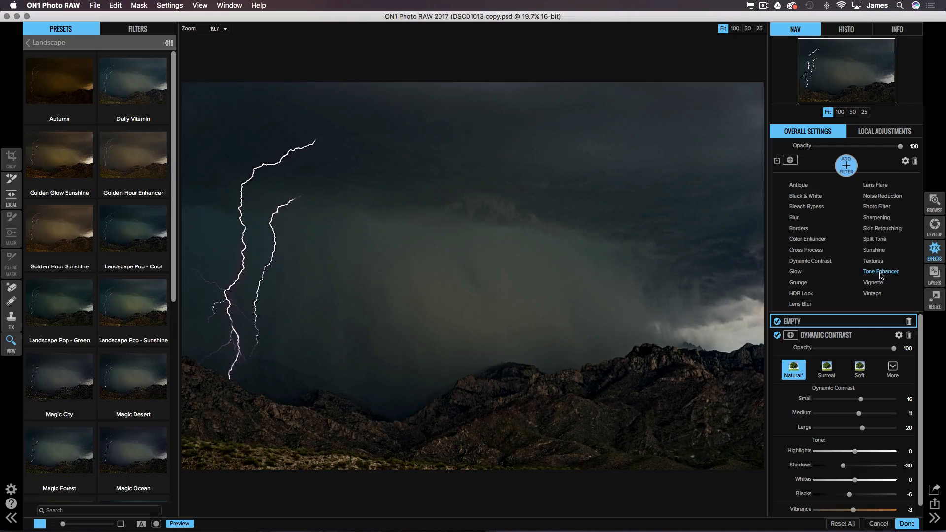
{"action": "left_click", "coordinate": [868, 196]}
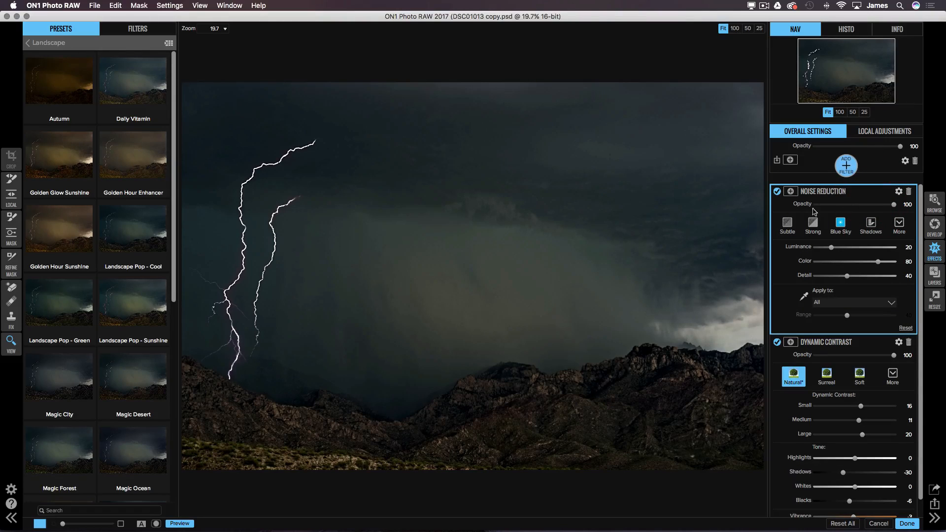
{"action": "left_click", "coordinate": [788, 227]}
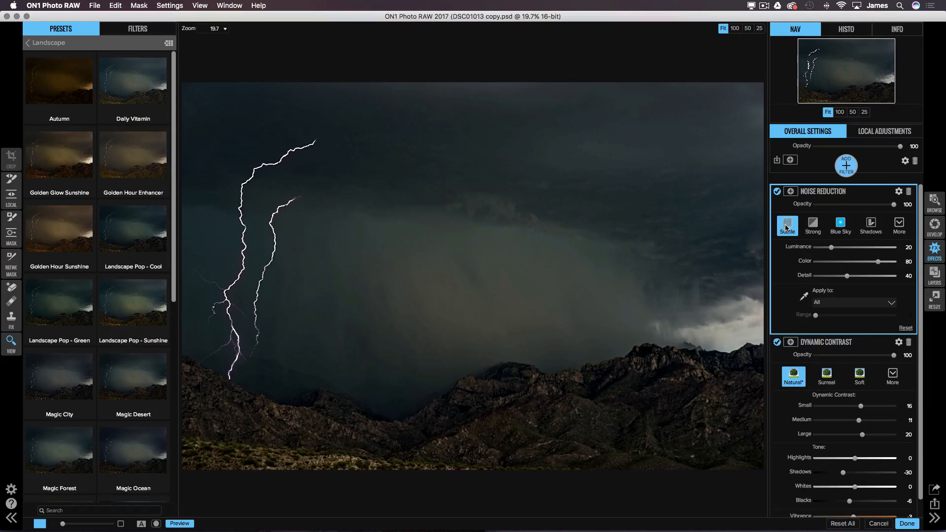
{"action": "key", "text": "super+i"}
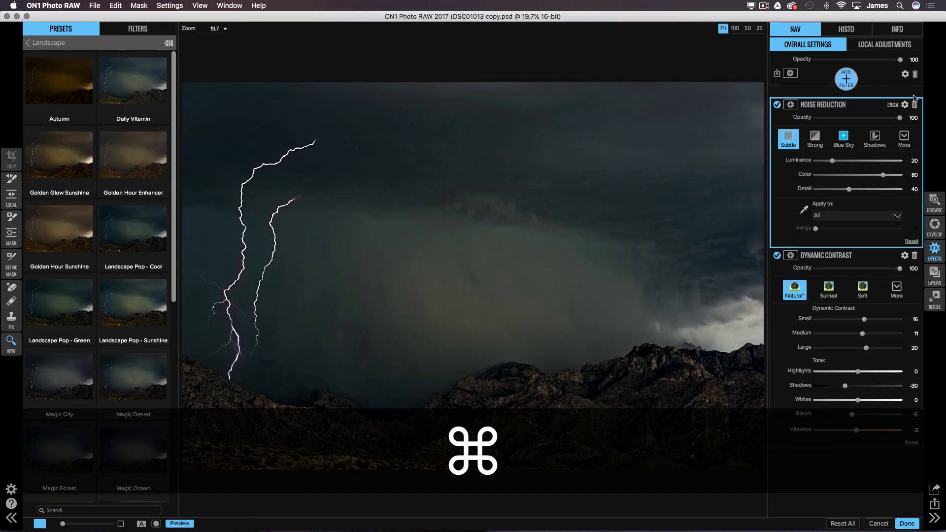
{"action": "key", "text": "super+z"}
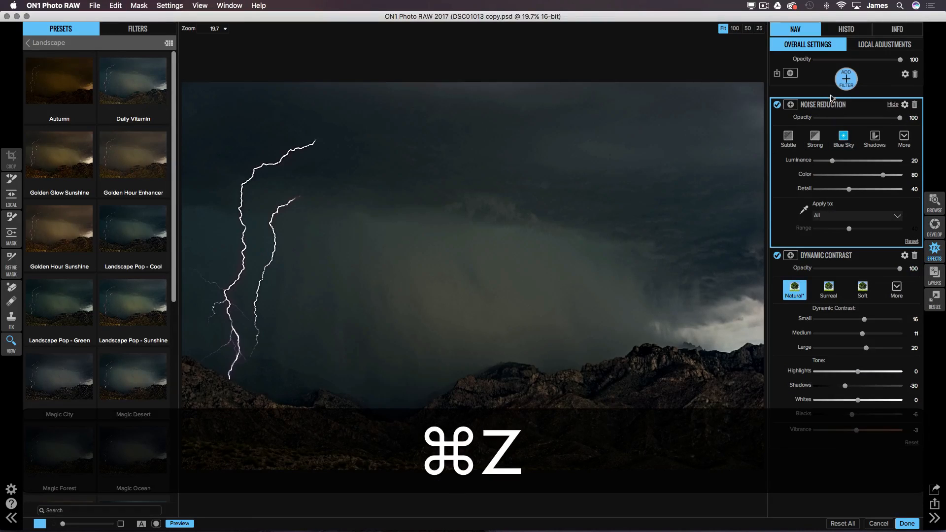
{"action": "key", "text": "super+equal"}
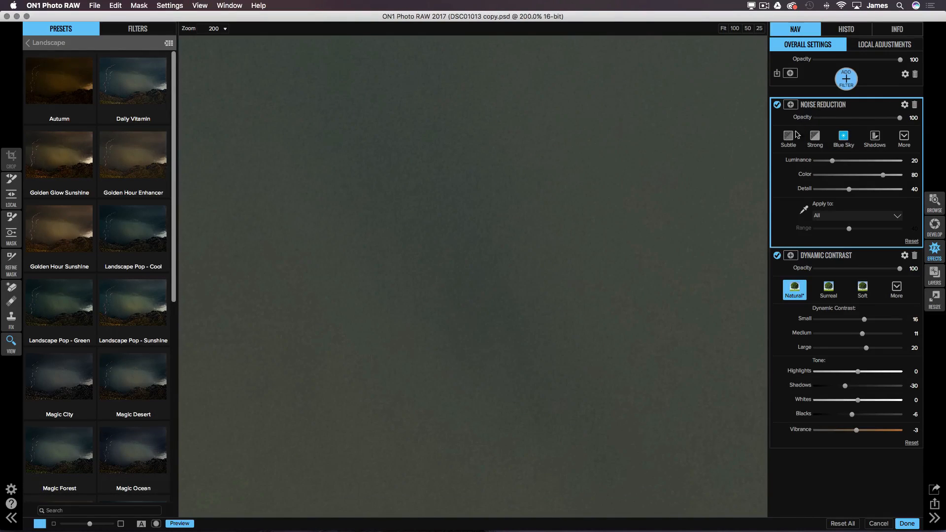
{"action": "left_click", "coordinate": [814, 138]}
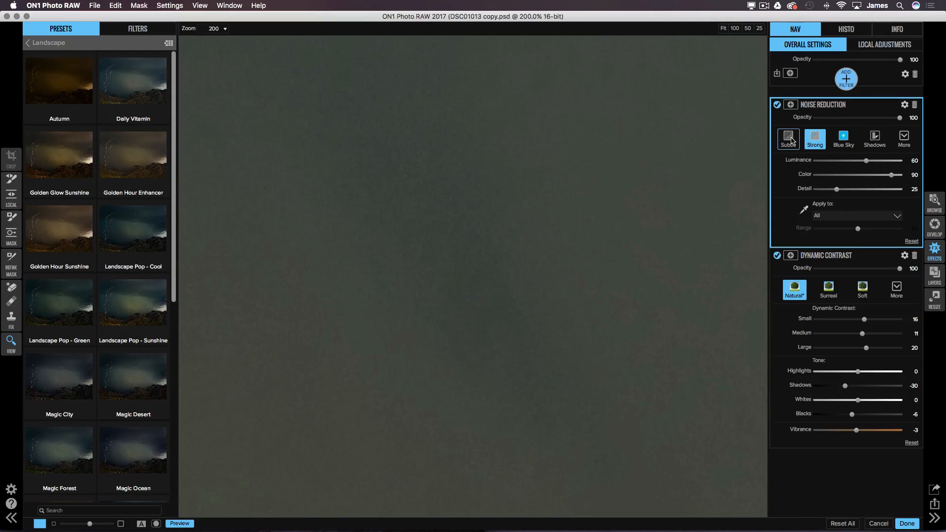
{"action": "key", "text": "super+minus"}
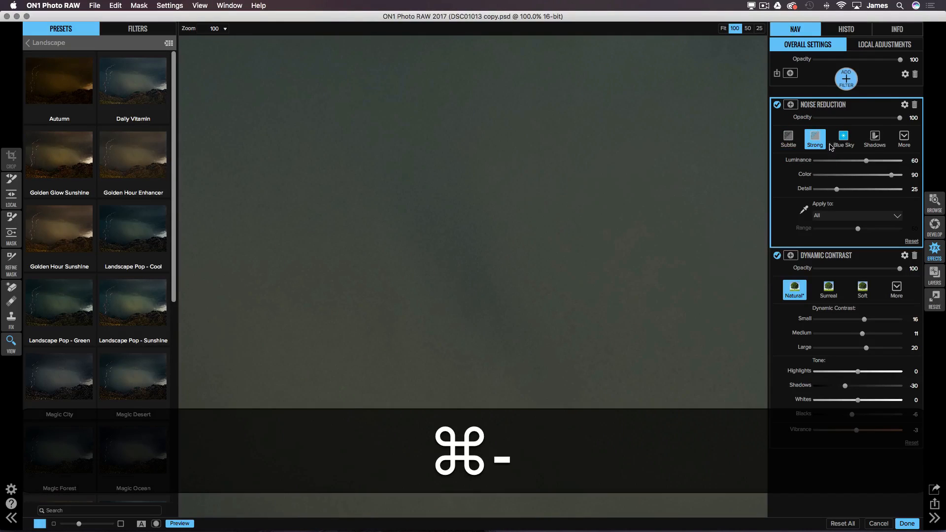
{"action": "left_click", "coordinate": [792, 140]}
{"action": "left_click", "coordinate": [808, 138]}
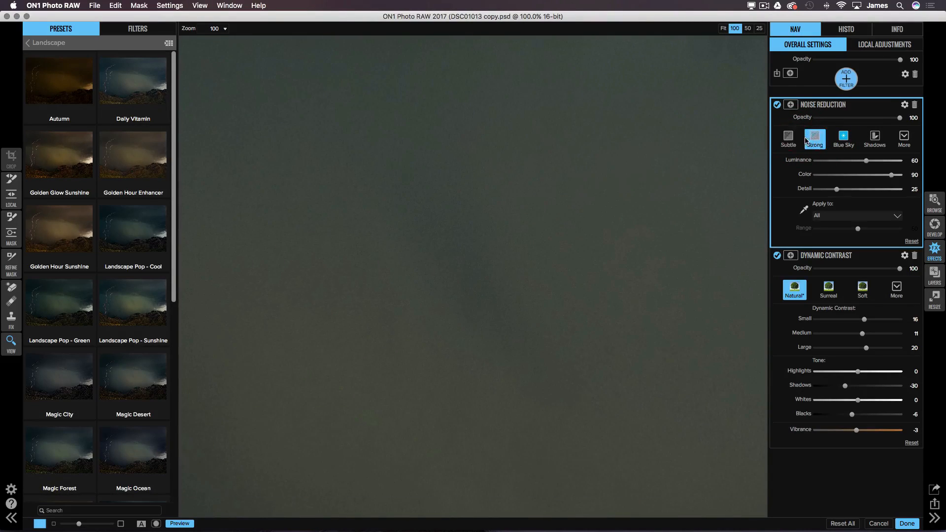
Step: Set the Noise Reduction filter's Luminance to 92 and Detail to 0, and fit the whole image in view
{"action": "left_click", "coordinate": [889, 160]}
{"action": "left_click", "coordinate": [821, 161]}
{"action": "left_click", "coordinate": [853, 161]}
{"action": "left_click", "coordinate": [868, 161]}
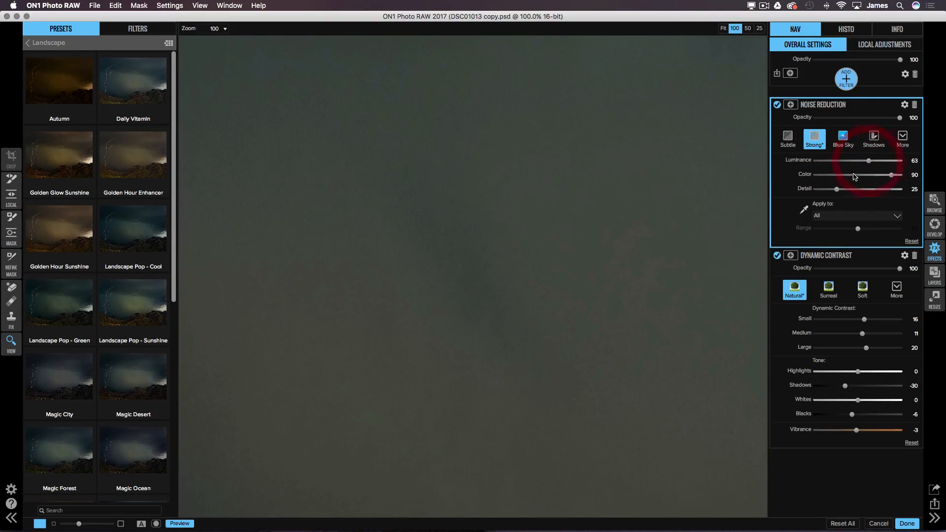
{"action": "left_click", "coordinate": [873, 161]}
{"action": "left_click", "coordinate": [858, 189]}
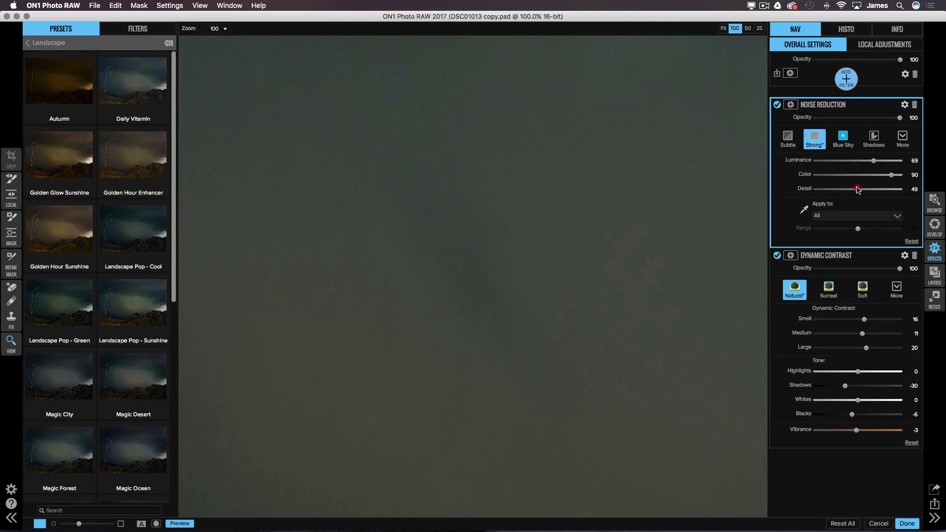
{"action": "left_click", "coordinate": [882, 189]}
{"action": "left_click", "coordinate": [782, 188]}
{"action": "left_click", "coordinate": [890, 162]}
{"action": "left_click_drag", "start_coordinate": [889, 162], "coordinate": [890, 163]}
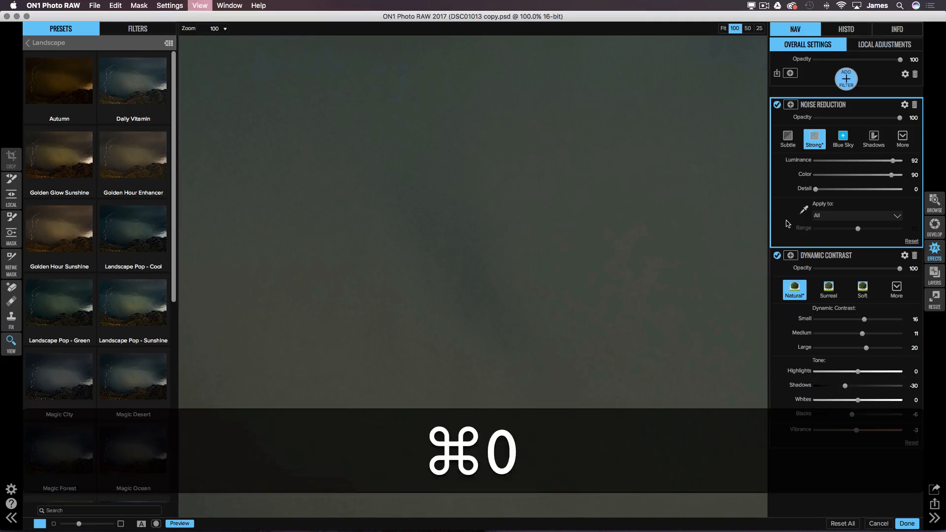
{"action": "key", "text": "super+0"}
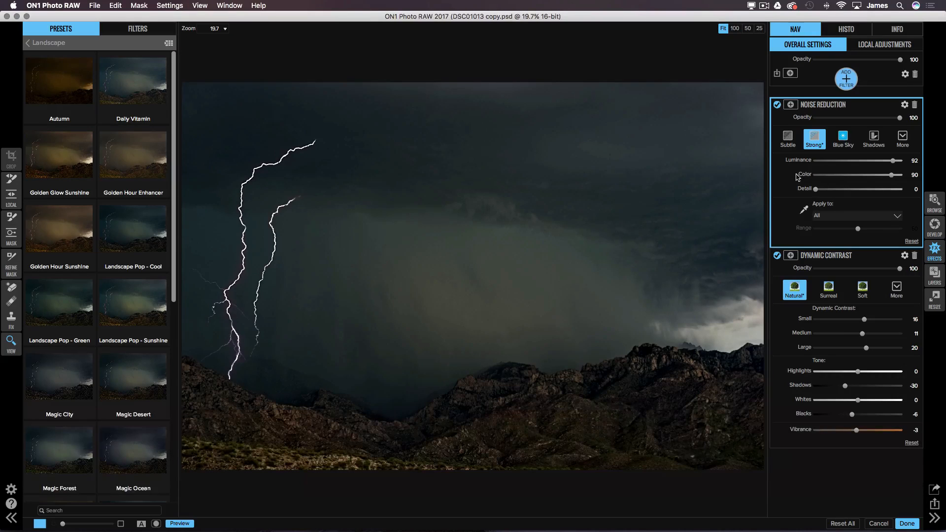
Step: Switch the Noise Reduction filter off and on repeatedly to compare the sky with and without it
{"action": "left_click", "coordinate": [777, 105]}
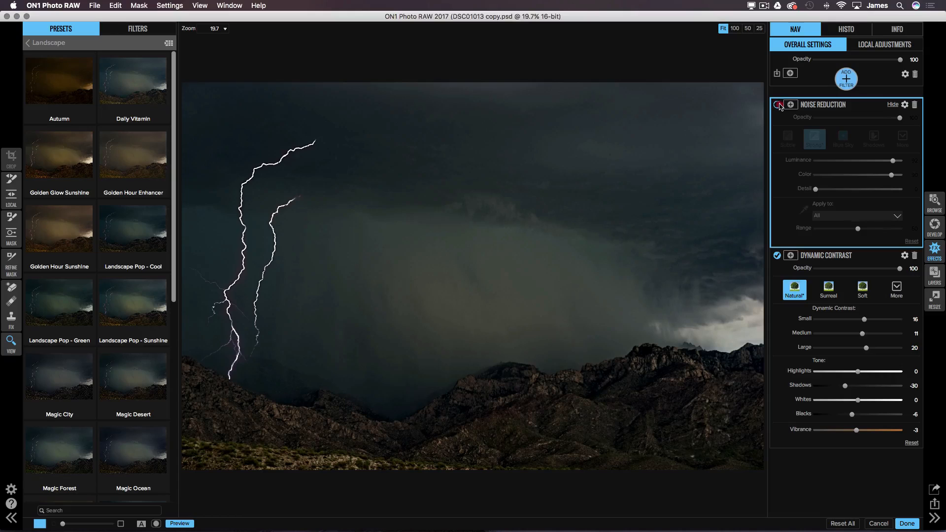
{"action": "left_click", "coordinate": [778, 105]}
{"action": "left_click", "coordinate": [777, 104]}
{"action": "left_click", "coordinate": [777, 105]}
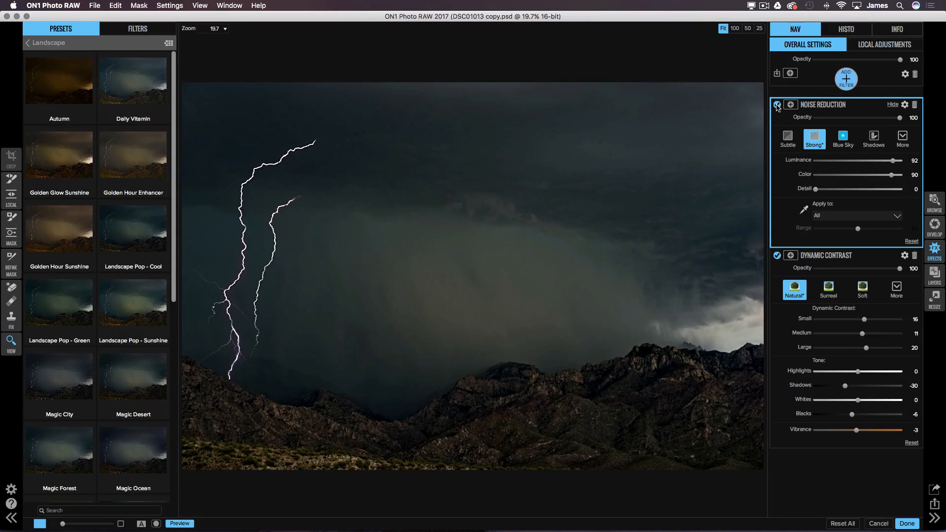
{"action": "left_click", "coordinate": [777, 105]}
{"action": "left_click", "coordinate": [777, 105]}
Step: Add a Tone Enhancer filter with Exposure 0.05, Contrast 12, Highlights 10 and Shadows -8
{"action": "left_click", "coordinate": [846, 80]}
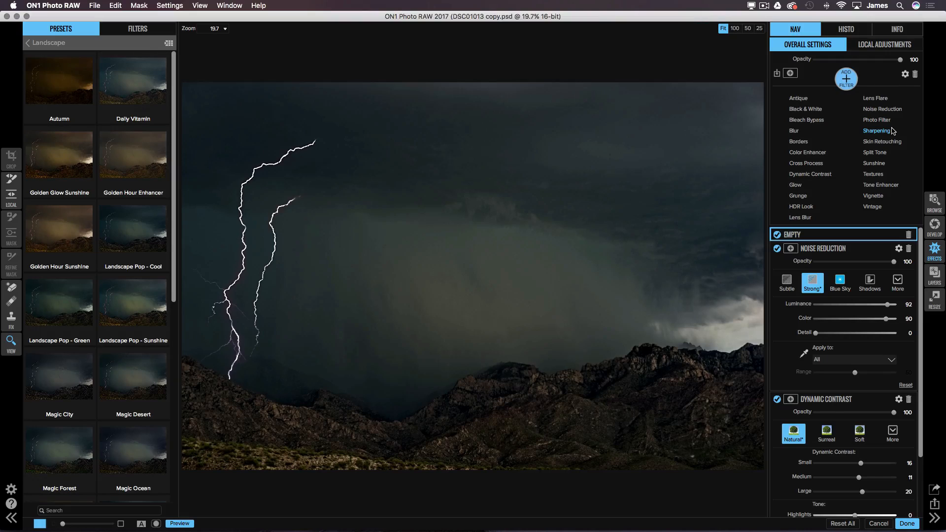
{"action": "left_click", "coordinate": [882, 185]}
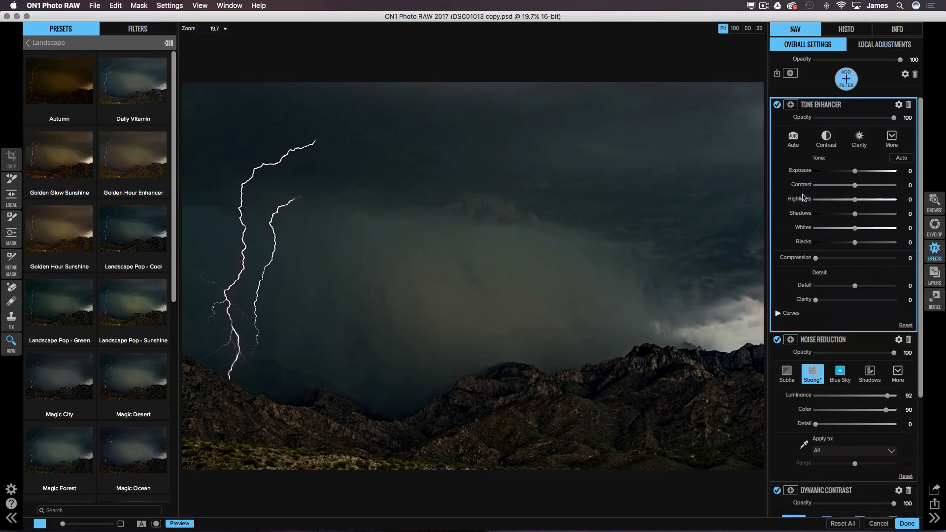
{"action": "left_click", "coordinate": [854, 171]}
{"action": "left_click", "coordinate": [864, 185]}
{"action": "left_click_drag", "start_coordinate": [867, 189], "coordinate": [865, 186]}
{"action": "left_click_drag", "start_coordinate": [854, 213], "coordinate": [841, 214]}
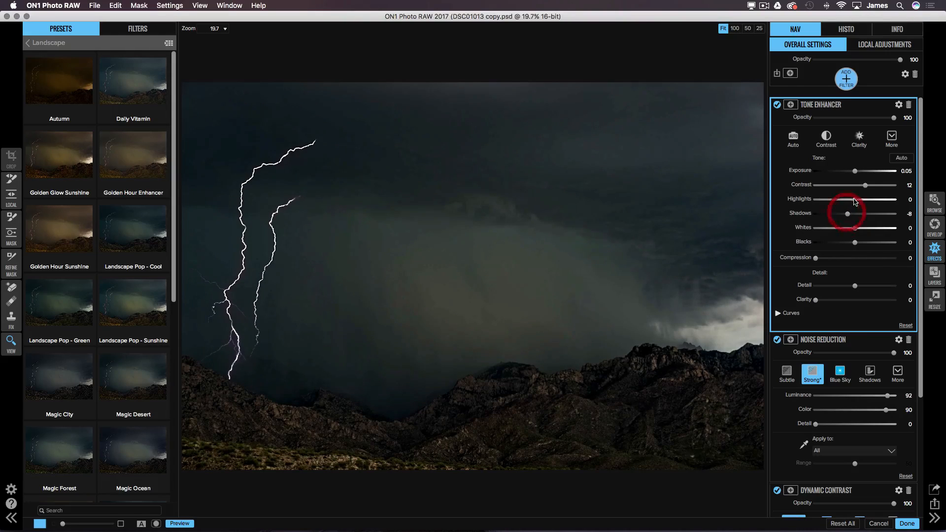
{"action": "left_click_drag", "start_coordinate": [872, 201], "coordinate": [863, 200]}
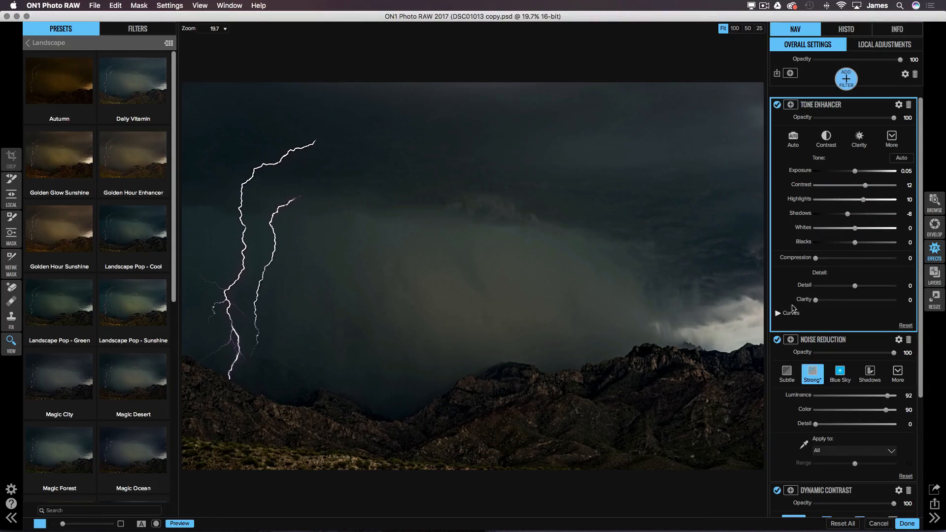
Step: Move the Noise Reduction filter above Tone Enhancer in the filter stack and apply the effects to the layer
{"action": "left_click_drag", "start_coordinate": [821, 343], "coordinate": [773, 85]}
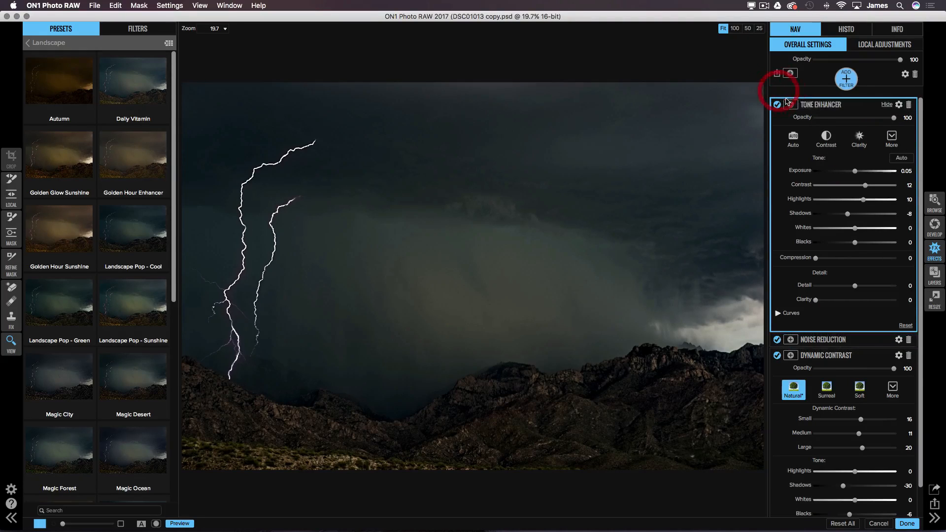
{"action": "left_click_drag", "start_coordinate": [809, 344], "coordinate": [771, 94]}
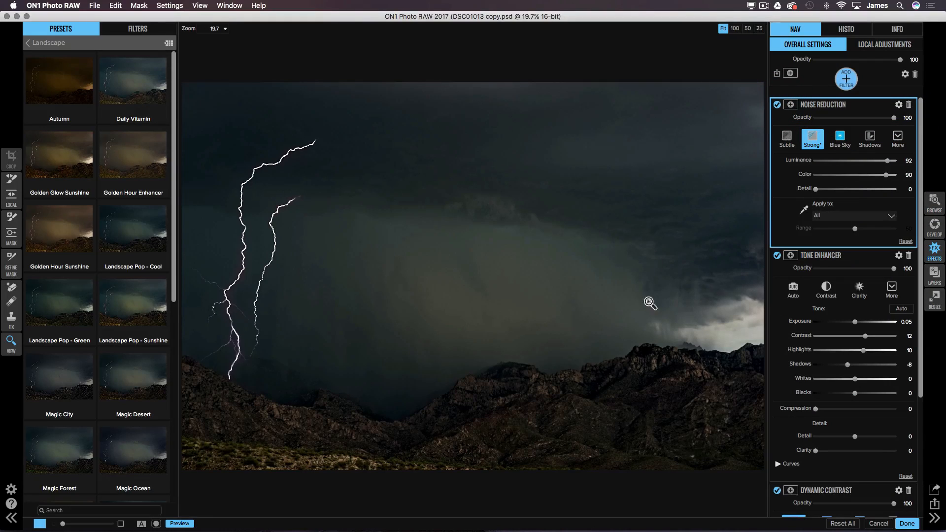
{"action": "left_click", "coordinate": [895, 521]}
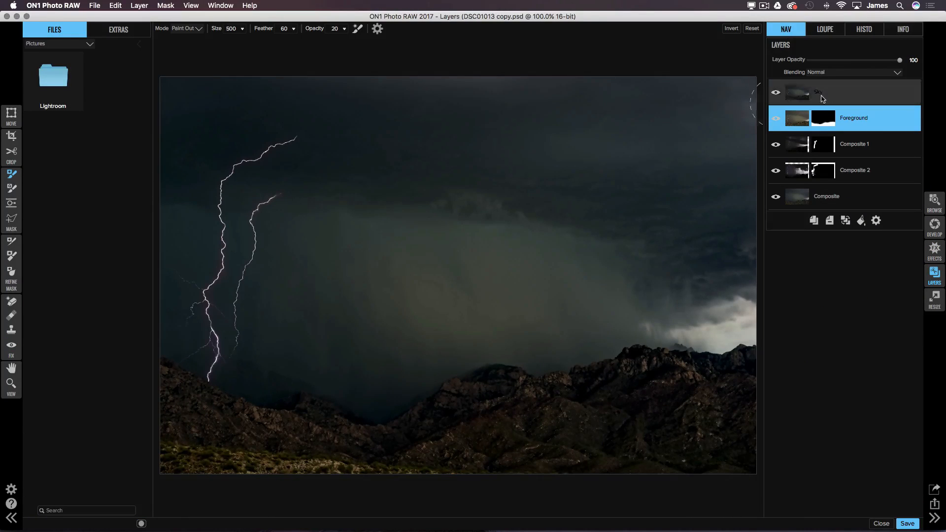
Step: Hide the Sky layer with an inverted mask and paint the sky area back in with the Quick Mask Brush at size 250
{"action": "left_click", "coordinate": [845, 99]}
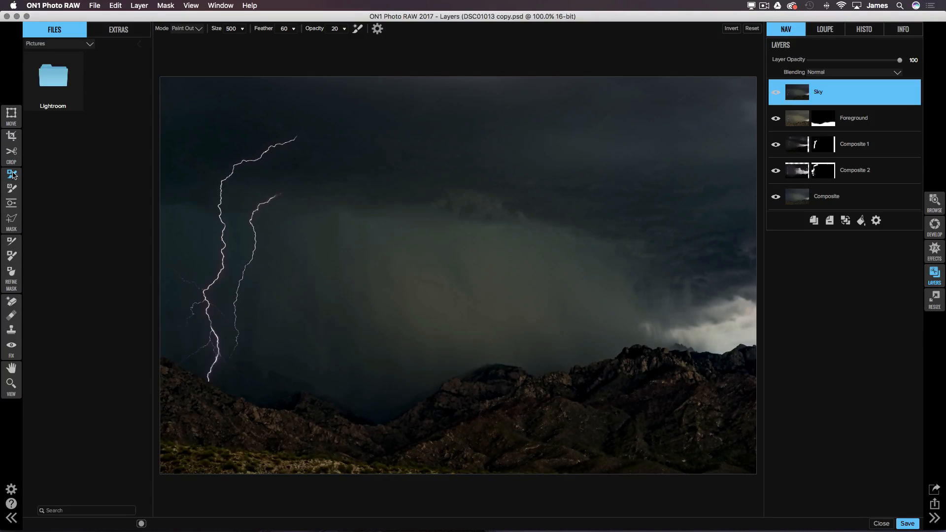
{"action": "left_click", "coordinate": [12, 189]}
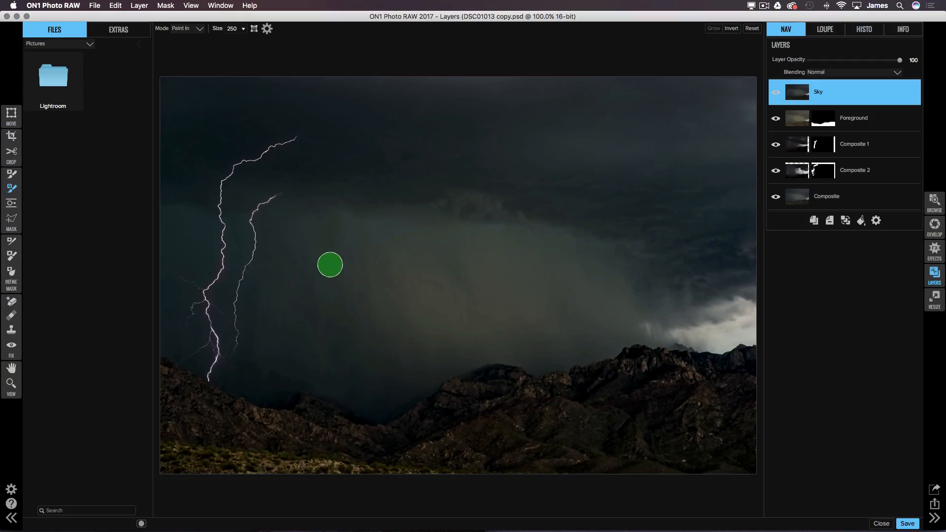
{"action": "key", "text": "super+i"}
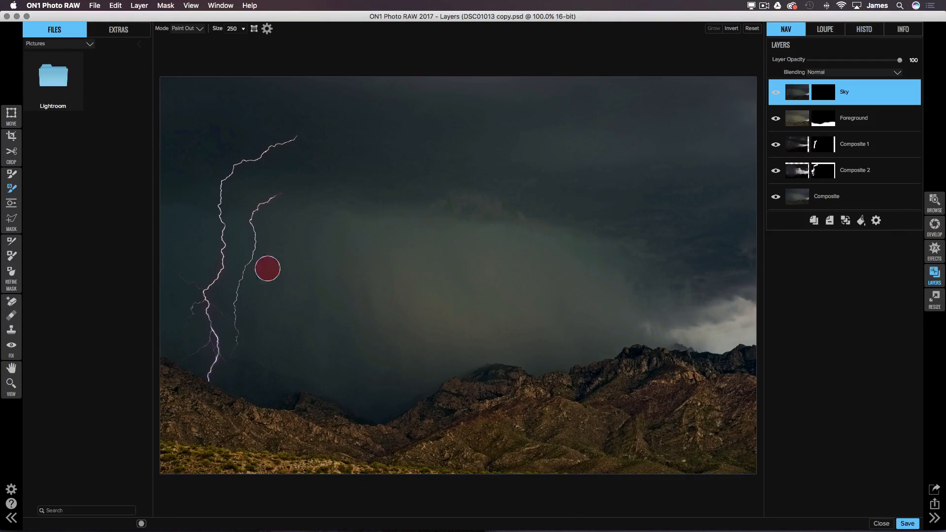
{"action": "key", "text": "x"}
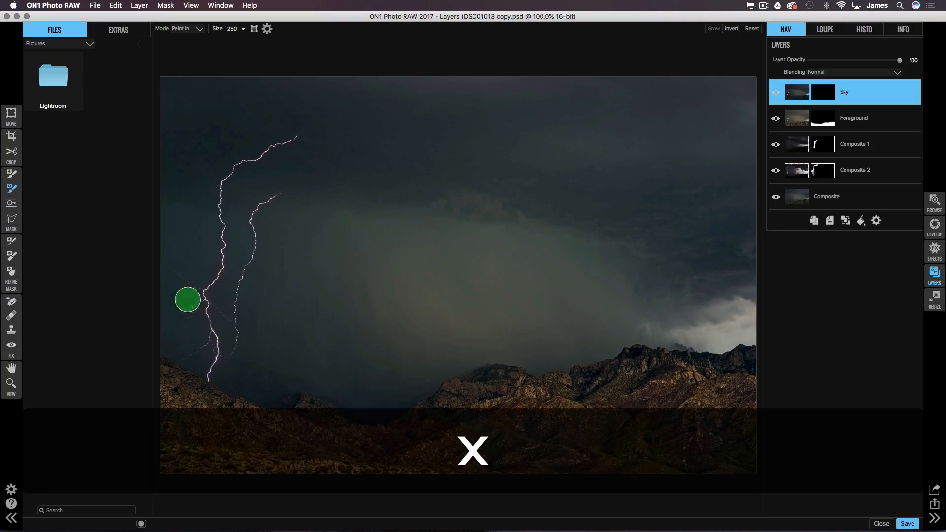
{"action": "mouse_move", "coordinate": [178, 311]}
{"action": "left_mouse_down"}
{"action": "mouse_move", "coordinate": [246, 361]}
{"action": "mouse_move", "coordinate": [385, 372]}
{"action": "mouse_move", "coordinate": [484, 337]}
{"action": "mouse_move", "coordinate": [636, 316]}
{"action": "mouse_move", "coordinate": [741, 322]}
{"action": "mouse_move", "coordinate": [742, 303]}
{"action": "mouse_move", "coordinate": [722, 243]}
{"action": "mouse_move", "coordinate": [673, 163]}
{"action": "mouse_move", "coordinate": [506, 173]}
{"action": "mouse_move", "coordinate": [413, 262]}
{"action": "mouse_move", "coordinate": [277, 204]}
{"action": "mouse_move", "coordinate": [184, 143]}
{"action": "left_mouse_up"}
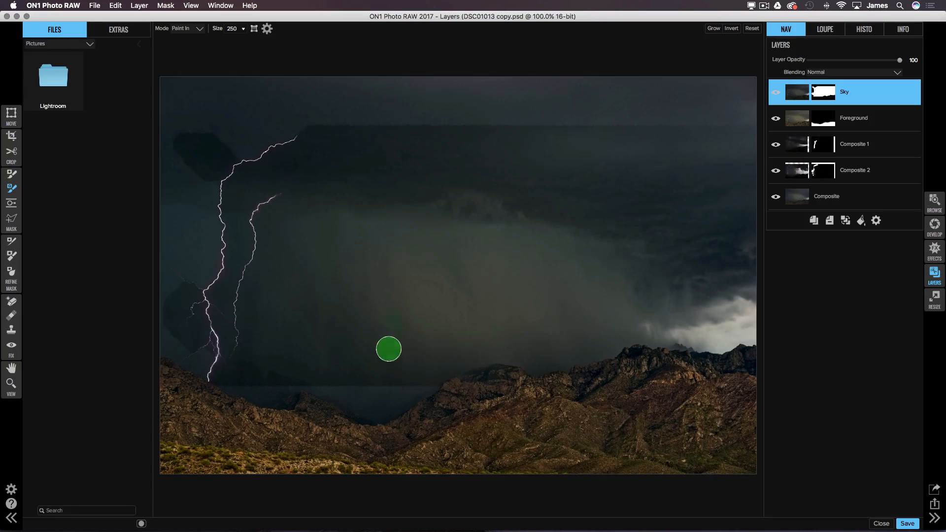
{"action": "mouse_move", "coordinate": [350, 378]}
{"action": "left_mouse_down"}
{"action": "mouse_move", "coordinate": [375, 397]}
{"action": "mouse_move", "coordinate": [396, 373]}
{"action": "left_mouse_up"}
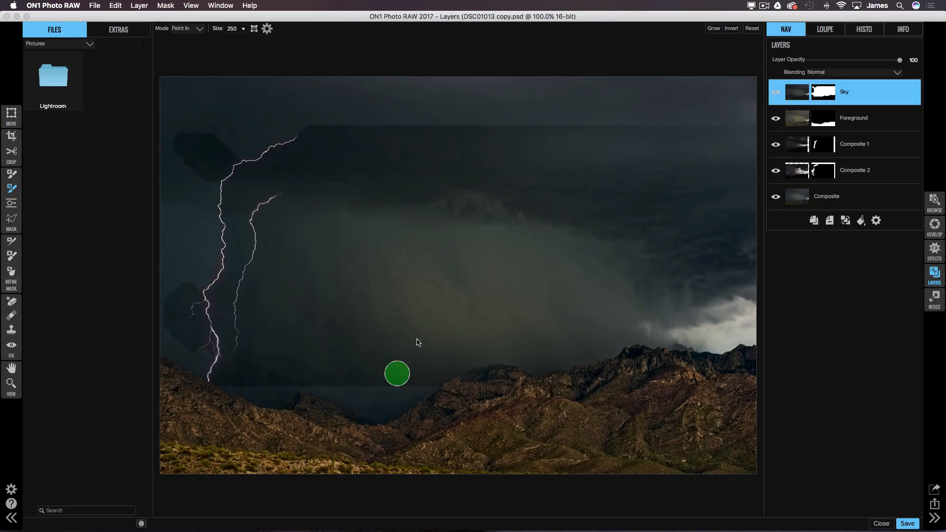
Step: Fill the remaining sky in the Sky layer's mask with the Masking Brush in Paint In mode, blending the ridge edge at reduced opacity, down to 22
{"action": "left_click", "coordinate": [10, 175]}
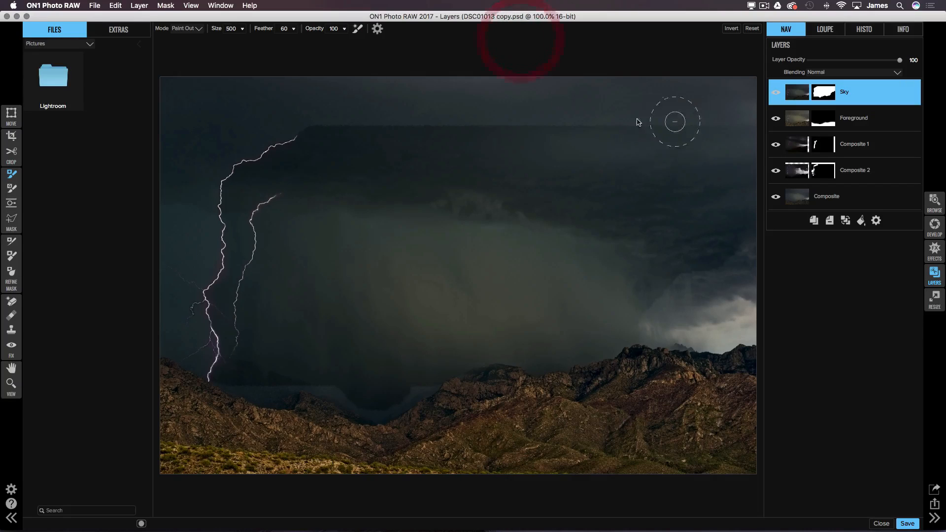
{"action": "key", "text": "x"}
{"action": "mouse_move", "coordinate": [564, 122]}
{"action": "left_mouse_down"}
{"action": "mouse_move", "coordinate": [701, 145]}
{"action": "mouse_move", "coordinate": [491, 138]}
{"action": "mouse_move", "coordinate": [712, 131]}
{"action": "mouse_move", "coordinate": [685, 114]}
{"action": "mouse_move", "coordinate": [742, 85]}
{"action": "mouse_move", "coordinate": [330, 75]}
{"action": "mouse_move", "coordinate": [156, 83]}
{"action": "mouse_move", "coordinate": [211, 100]}
{"action": "mouse_move", "coordinate": [568, 94]}
{"action": "mouse_move", "coordinate": [360, 122]}
{"action": "mouse_move", "coordinate": [480, 126]}
{"action": "mouse_move", "coordinate": [176, 135]}
{"action": "mouse_move", "coordinate": [311, 145]}
{"action": "mouse_move", "coordinate": [203, 181]}
{"action": "mouse_move", "coordinate": [286, 190]}
{"action": "mouse_move", "coordinate": [154, 243]}
{"action": "mouse_move", "coordinate": [182, 223]}
{"action": "mouse_move", "coordinate": [221, 252]}
{"action": "mouse_move", "coordinate": [188, 256]}
{"action": "mouse_move", "coordinate": [191, 281]}
{"action": "mouse_move", "coordinate": [163, 315]}
{"action": "mouse_move", "coordinate": [204, 316]}
{"action": "mouse_move", "coordinate": [171, 330]}
{"action": "mouse_move", "coordinate": [205, 344]}
{"action": "mouse_move", "coordinate": [166, 334]}
{"action": "mouse_move", "coordinate": [219, 355]}
{"action": "mouse_move", "coordinate": [180, 338]}
{"action": "mouse_move", "coordinate": [217, 332]}
{"action": "mouse_move", "coordinate": [218, 345]}
{"action": "mouse_move", "coordinate": [258, 374]}
{"action": "mouse_move", "coordinate": [267, 374]}
{"action": "mouse_move", "coordinate": [231, 363]}
{"action": "mouse_move", "coordinate": [268, 372]}
{"action": "mouse_move", "coordinate": [314, 363]}
{"action": "mouse_move", "coordinate": [289, 367]}
{"action": "mouse_move", "coordinate": [352, 373]}
{"action": "mouse_move", "coordinate": [368, 389]}
{"action": "mouse_move", "coordinate": [383, 387]}
{"action": "mouse_move", "coordinate": [379, 393]}
{"action": "mouse_move", "coordinate": [441, 347]}
{"action": "mouse_move", "coordinate": [678, 310]}
{"action": "mouse_move", "coordinate": [749, 243]}
{"action": "mouse_move", "coordinate": [718, 312]}
{"action": "mouse_move", "coordinate": [743, 300]}
{"action": "left_mouse_up"}
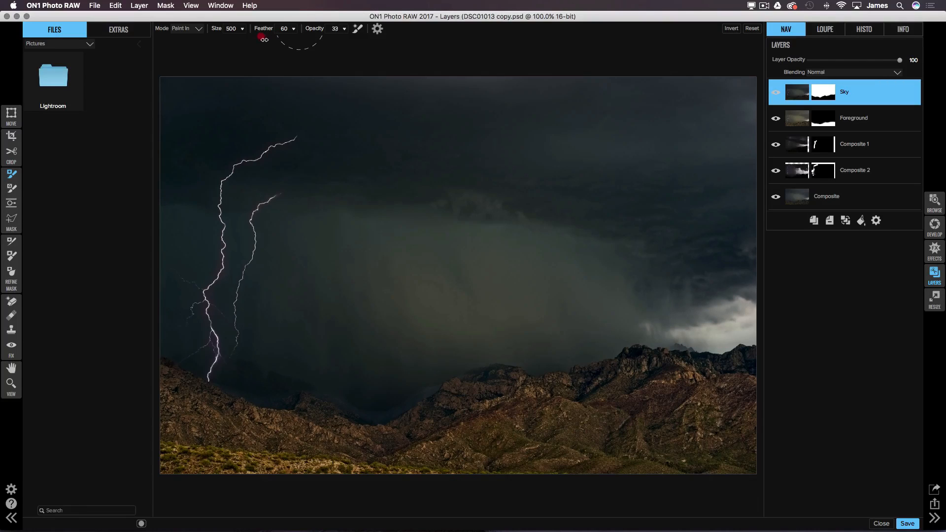
{"action": "mouse_move", "coordinate": [272, 377]}
{"action": "left_mouse_down"}
{"action": "mouse_move", "coordinate": [253, 366]}
{"action": "mouse_move", "coordinate": [238, 373]}
{"action": "mouse_move", "coordinate": [214, 352]}
{"action": "mouse_move", "coordinate": [262, 380]}
{"action": "mouse_move", "coordinate": [336, 370]}
{"action": "mouse_move", "coordinate": [357, 386]}
{"action": "mouse_move", "coordinate": [348, 379]}
{"action": "mouse_move", "coordinate": [400, 371]}
{"action": "mouse_move", "coordinate": [377, 392]}
{"action": "mouse_move", "coordinate": [429, 351]}
{"action": "mouse_move", "coordinate": [382, 386]}
{"action": "mouse_move", "coordinate": [401, 386]}
{"action": "mouse_move", "coordinate": [429, 350]}
{"action": "mouse_move", "coordinate": [409, 374]}
{"action": "mouse_move", "coordinate": [464, 352]}
{"action": "mouse_move", "coordinate": [439, 353]}
{"action": "mouse_move", "coordinate": [424, 370]}
{"action": "mouse_move", "coordinate": [620, 310]}
{"action": "mouse_move", "coordinate": [700, 337]}
{"action": "mouse_move", "coordinate": [696, 320]}
{"action": "mouse_move", "coordinate": [500, 332]}
{"action": "mouse_move", "coordinate": [298, 365]}
{"action": "mouse_move", "coordinate": [172, 331]}
{"action": "mouse_move", "coordinate": [231, 336]}
{"action": "mouse_move", "coordinate": [380, 394]}
{"action": "mouse_move", "coordinate": [467, 326]}
{"action": "mouse_move", "coordinate": [712, 278]}
{"action": "mouse_move", "coordinate": [428, 275]}
{"action": "mouse_move", "coordinate": [231, 360]}
{"action": "mouse_move", "coordinate": [183, 333]}
{"action": "left_mouse_up"}
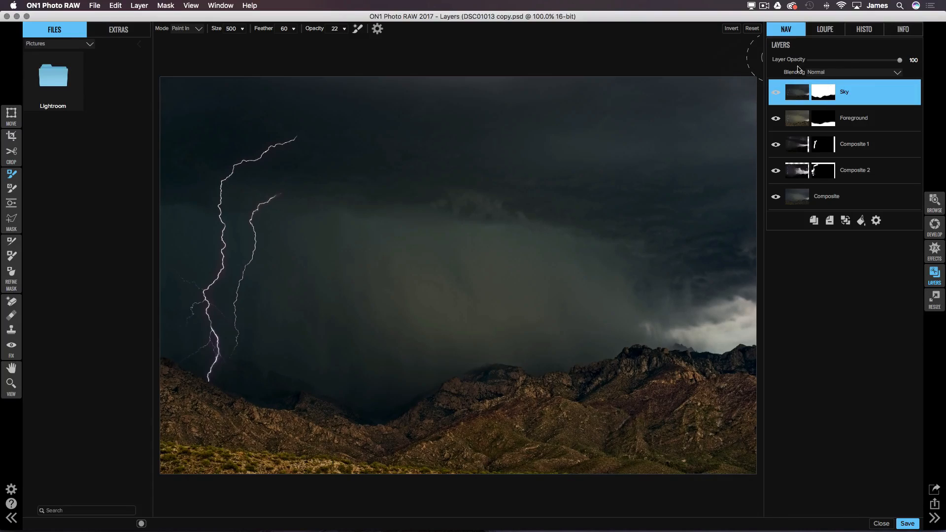
Step: Compare the Sky layer between 0 and high opacity, and lower its layer opacity to about 24
{"action": "left_click_drag", "start_coordinate": [899, 62], "coordinate": [773, 59]}
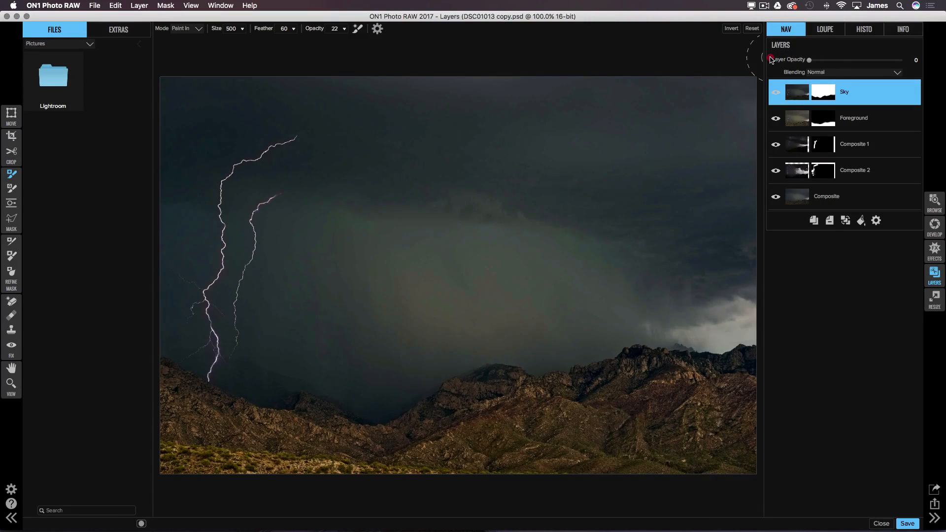
{"action": "left_click_drag", "start_coordinate": [773, 59], "coordinate": [937, 55]}
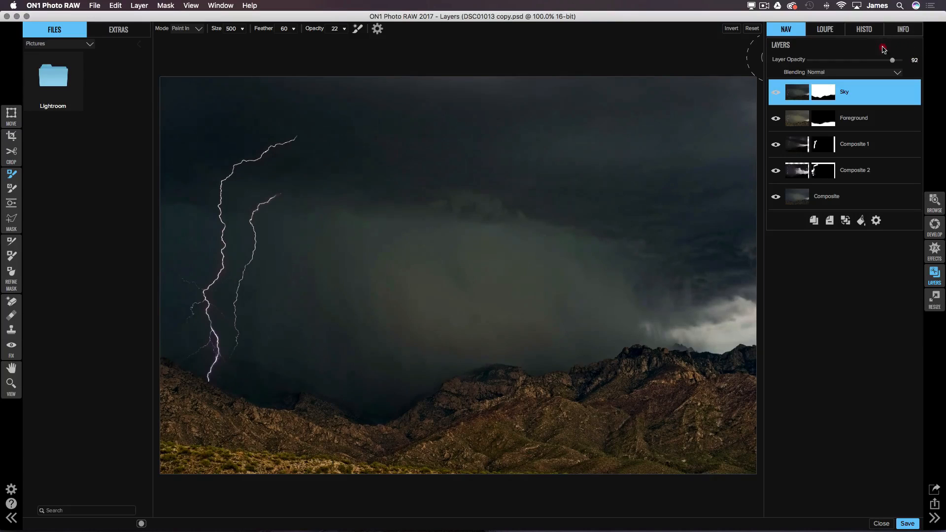
{"action": "left_click_drag", "start_coordinate": [888, 50], "coordinate": [823, 47]}
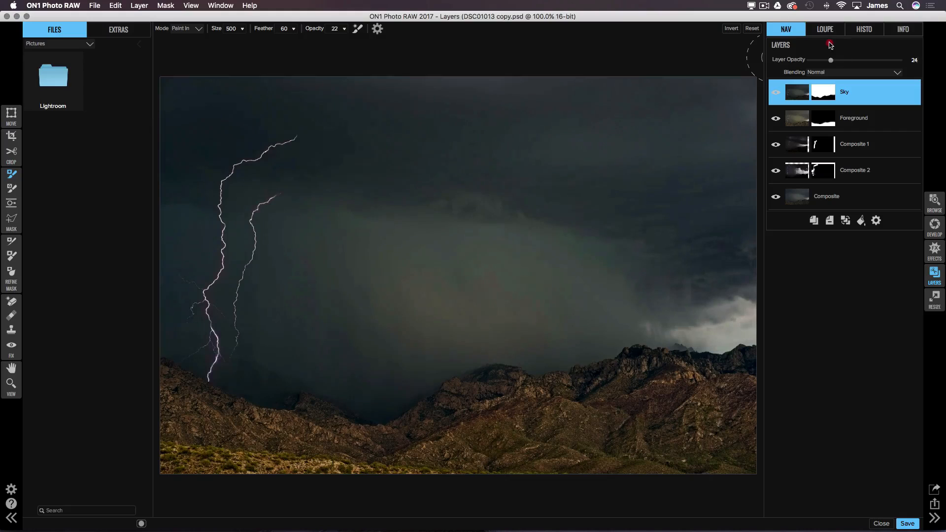
Step: Set the Foreground layer's opacity to 62
{"action": "left_click", "coordinate": [876, 116]}
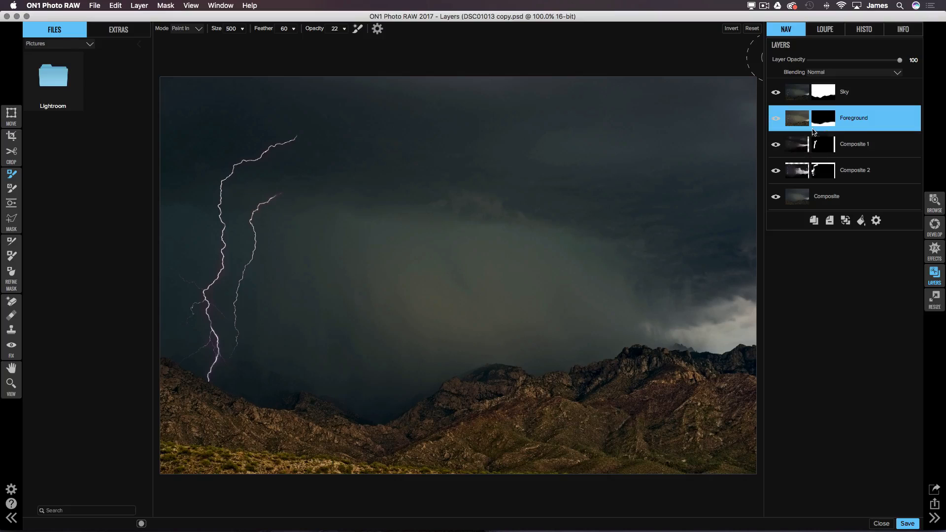
{"action": "left_click_drag", "start_coordinate": [889, 61], "coordinate": [829, 58]}
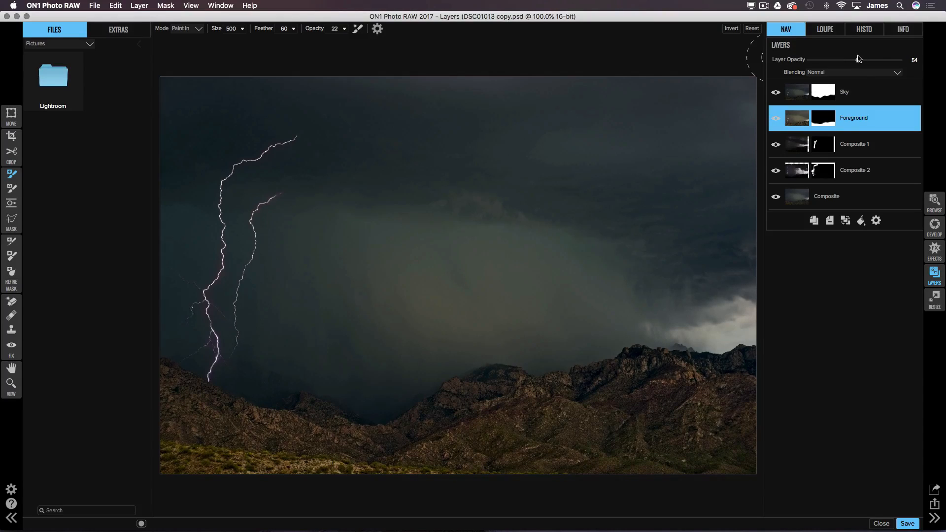
{"action": "left_click_drag", "start_coordinate": [861, 60], "coordinate": [860, 59]}
{"action": "left_click_drag", "start_coordinate": [859, 60], "coordinate": [866, 62]}
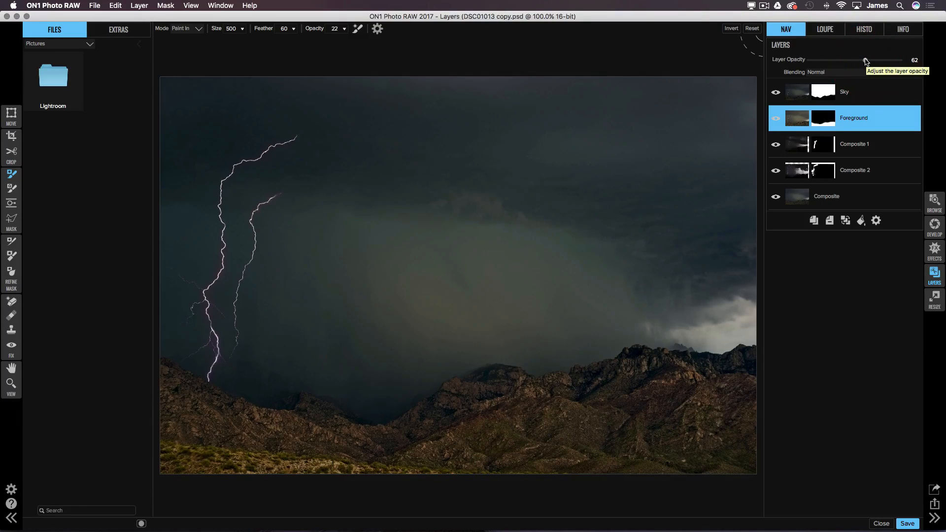